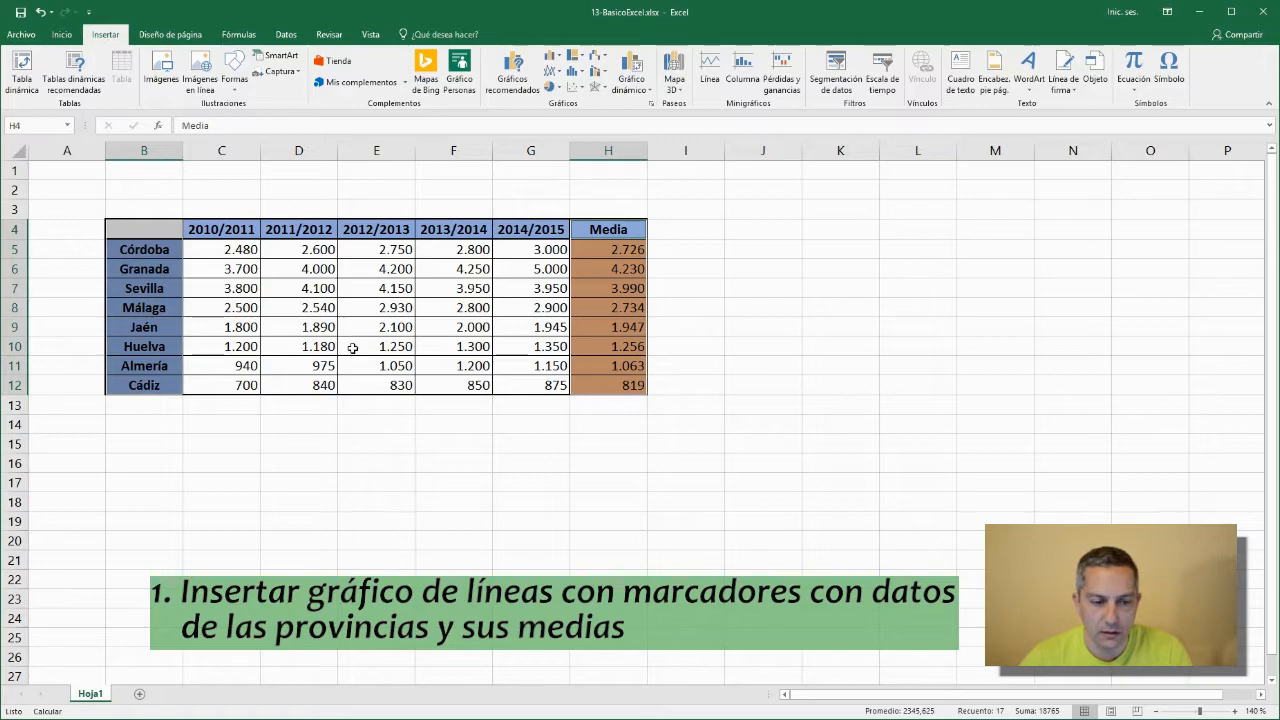
pyautogui.click(351, 348)
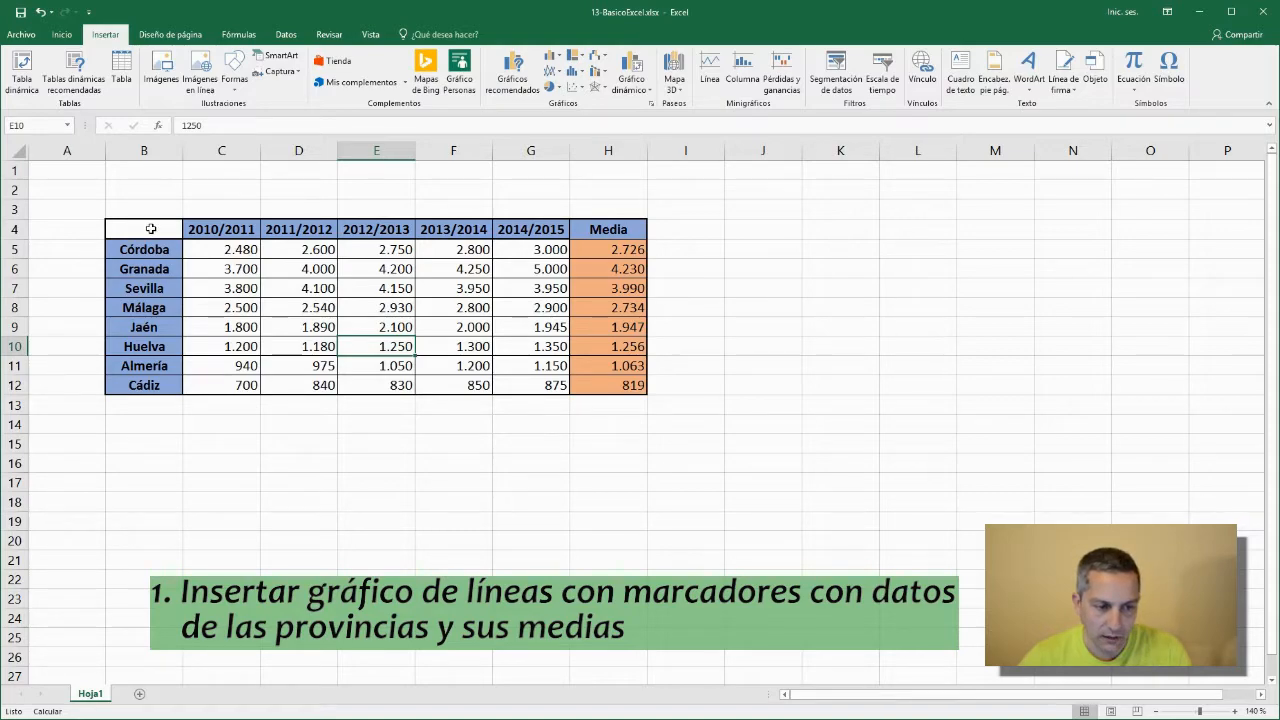
pyautogui.moveTo(151, 229); pyautogui.dragTo(157, 385)
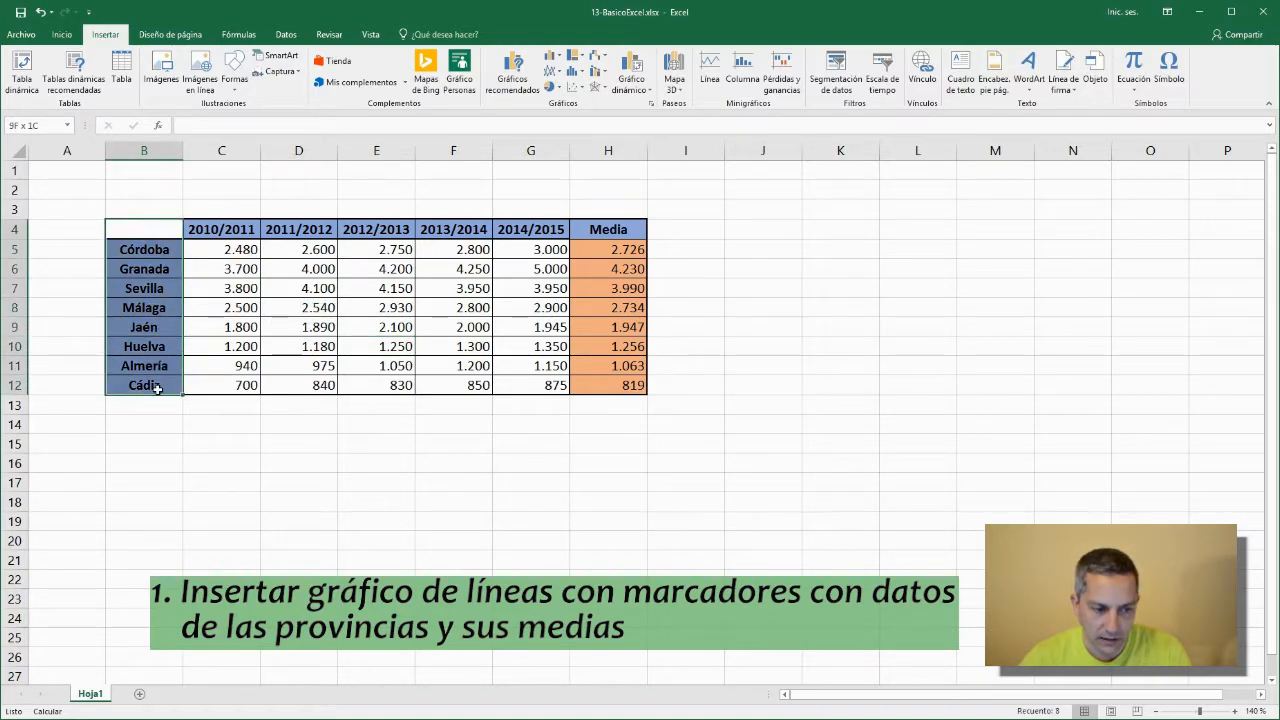
pyautogui.moveTo(600, 230); pyautogui.dragTo(608, 372)
pyautogui.moveTo(155, 230); pyautogui.dragTo(140, 386)
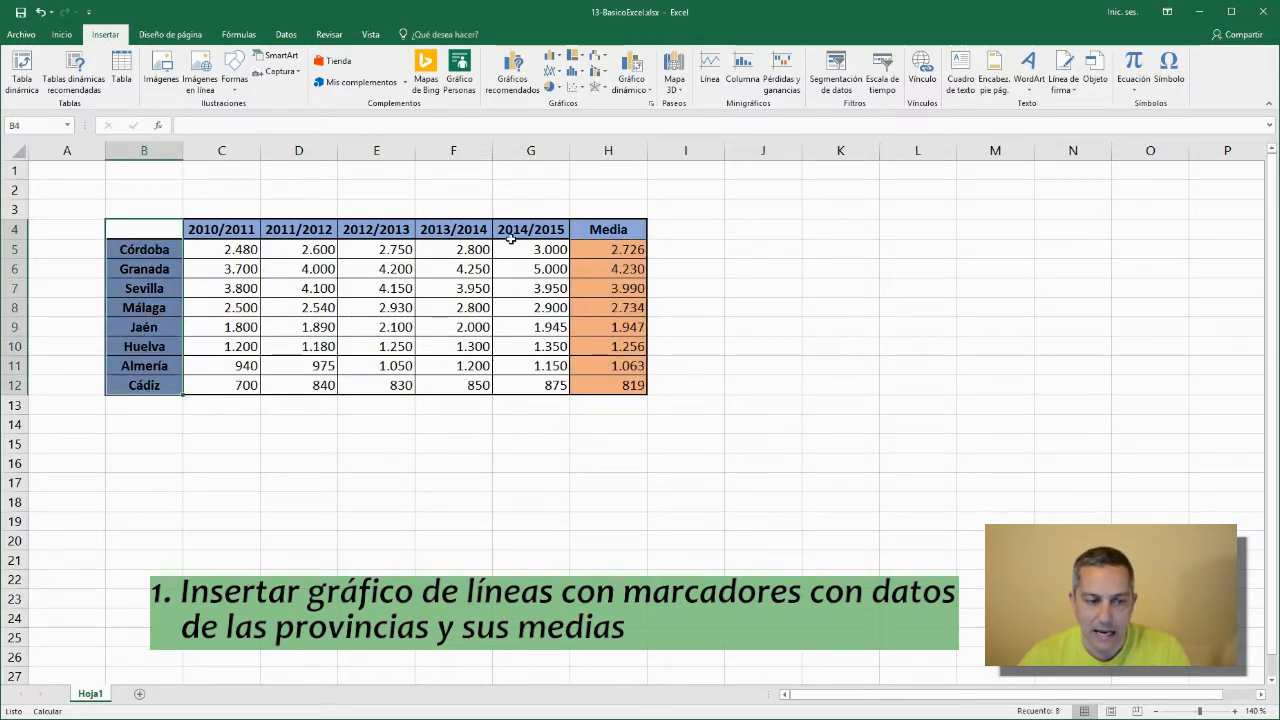
pyautogui.moveTo(600, 230); pyautogui.dragTo(601, 385)
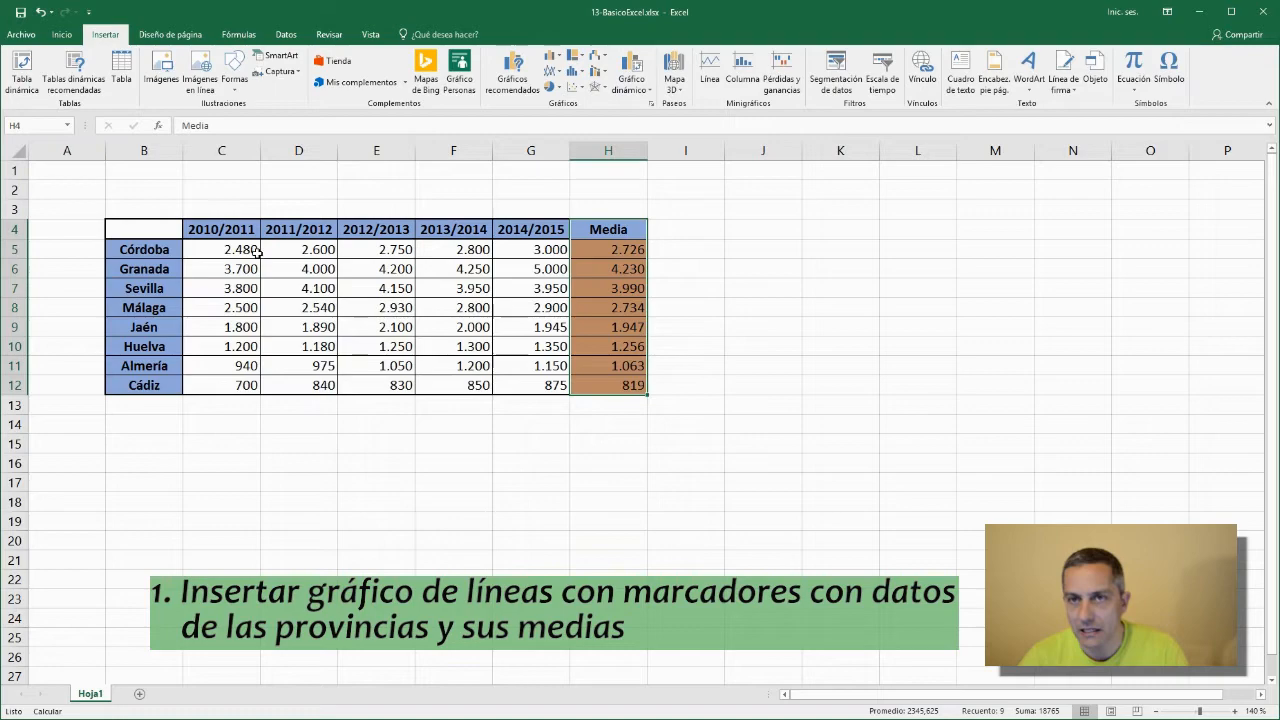
pyautogui.click(140, 230)
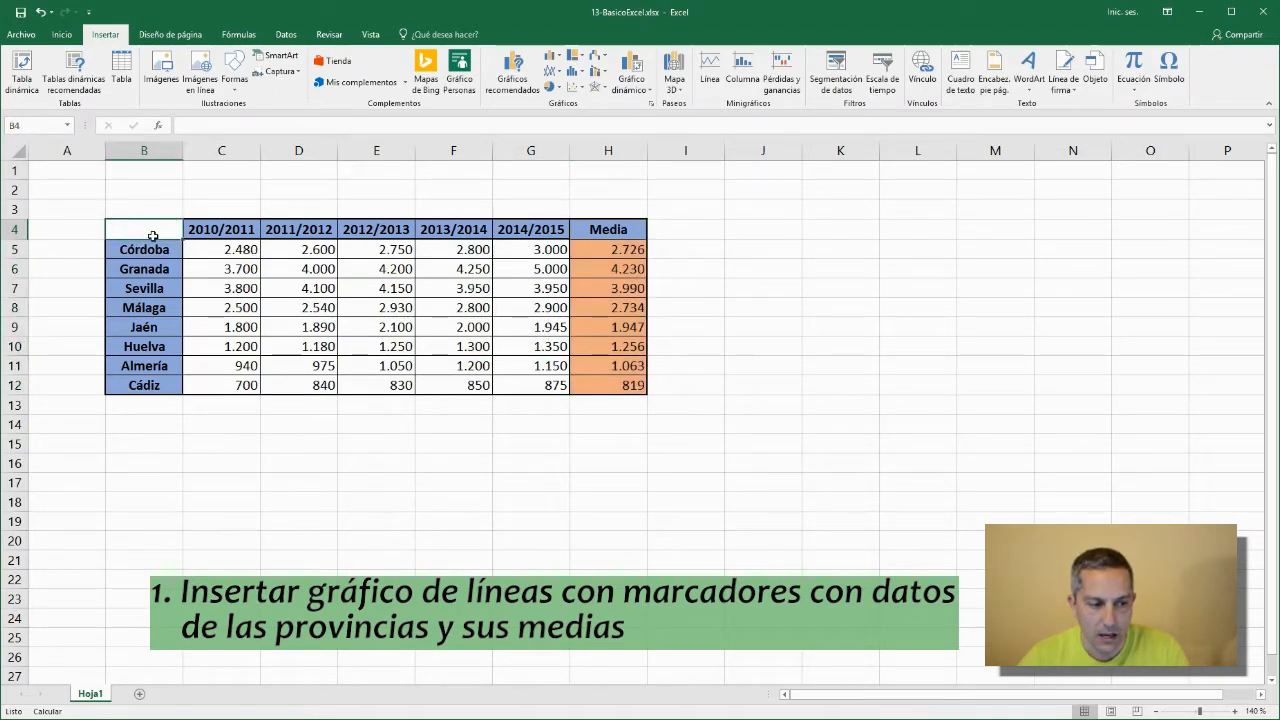
# Insert a line chart with markers (Línea con marcadores) from the province names in B4:B12 and the Media column in H4:H12.
pyautogui.moveTo(140, 229); pyautogui.dragTo(149, 386)
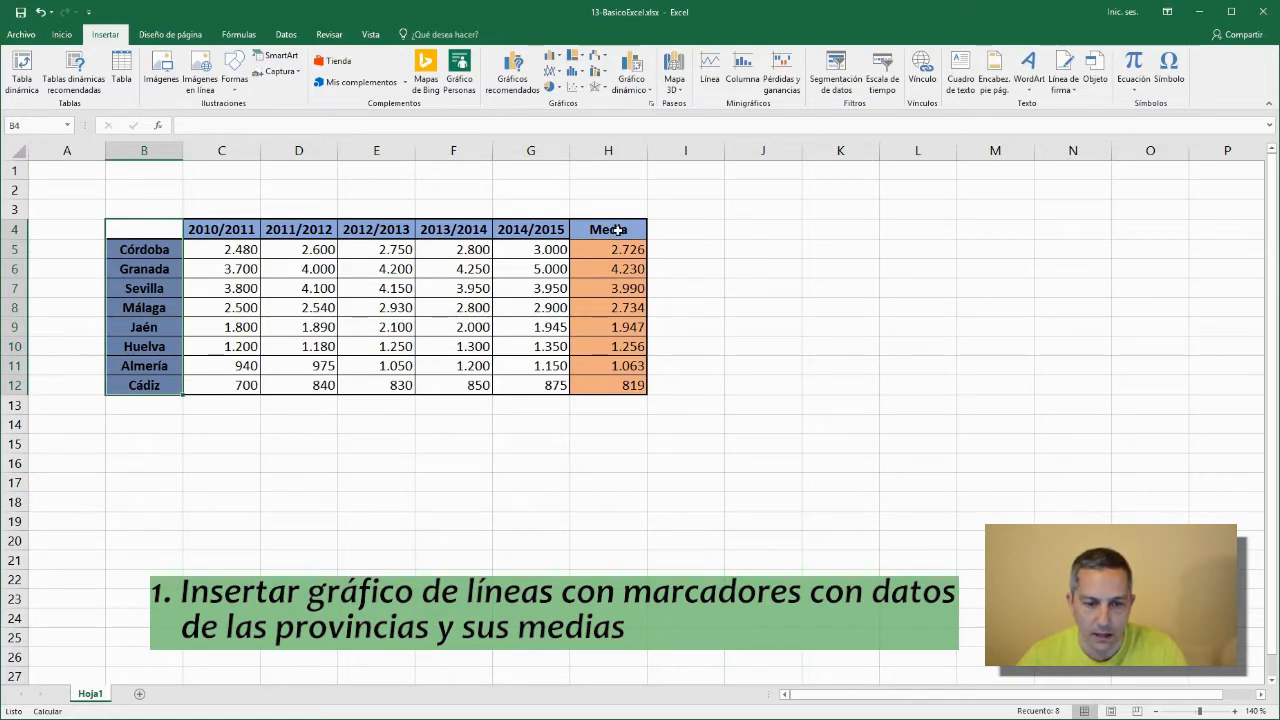
pyautogui.moveTo(617, 229); pyautogui.dragTo(610, 384)
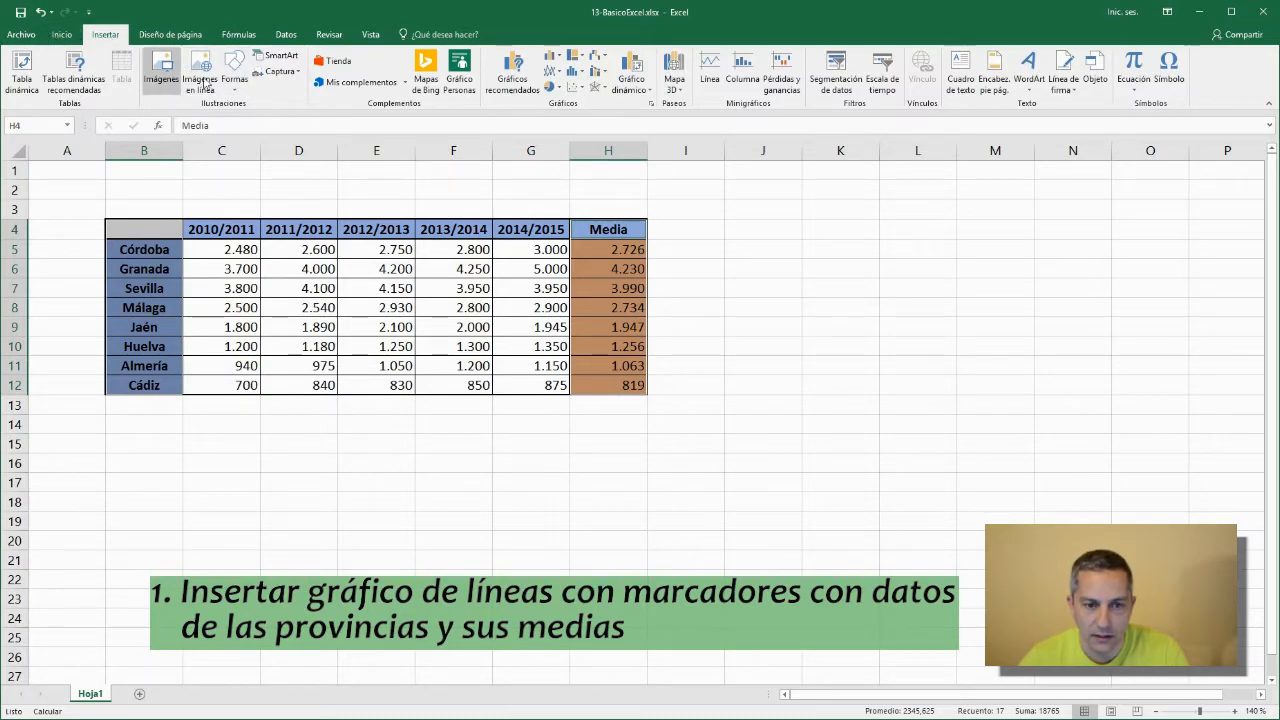
pyautogui.click(523, 82)
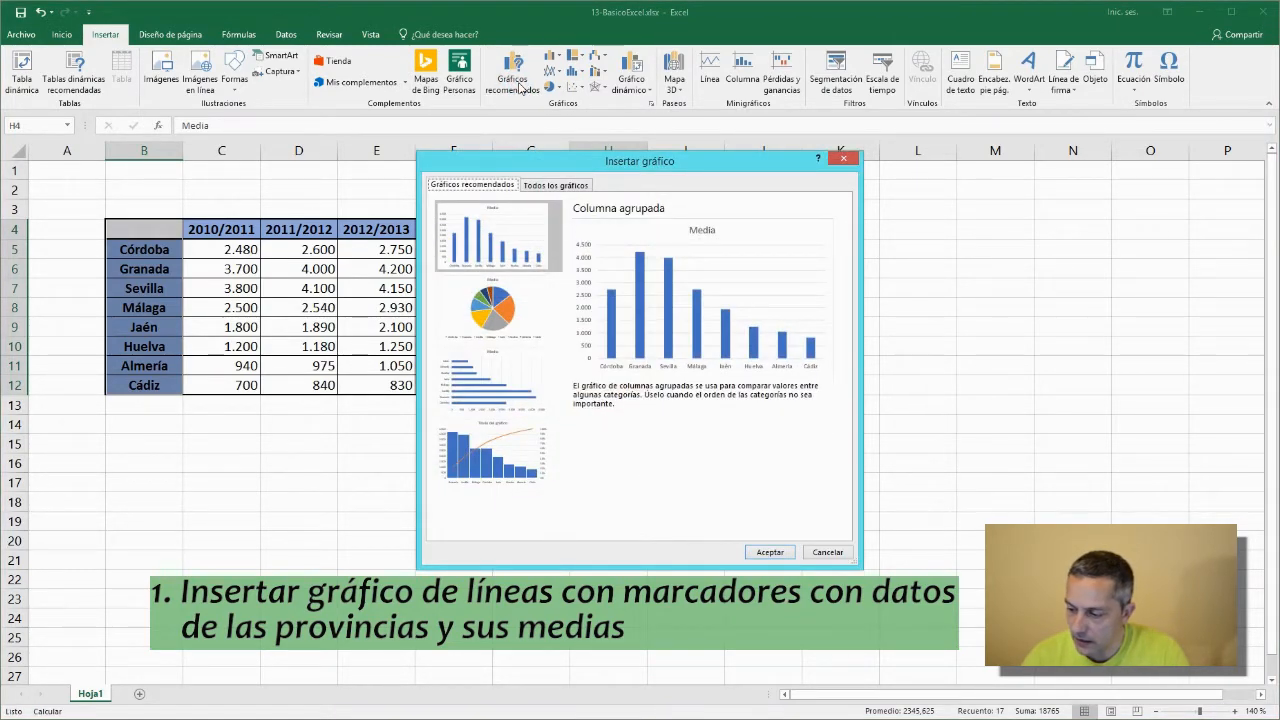
pyautogui.click(556, 186)
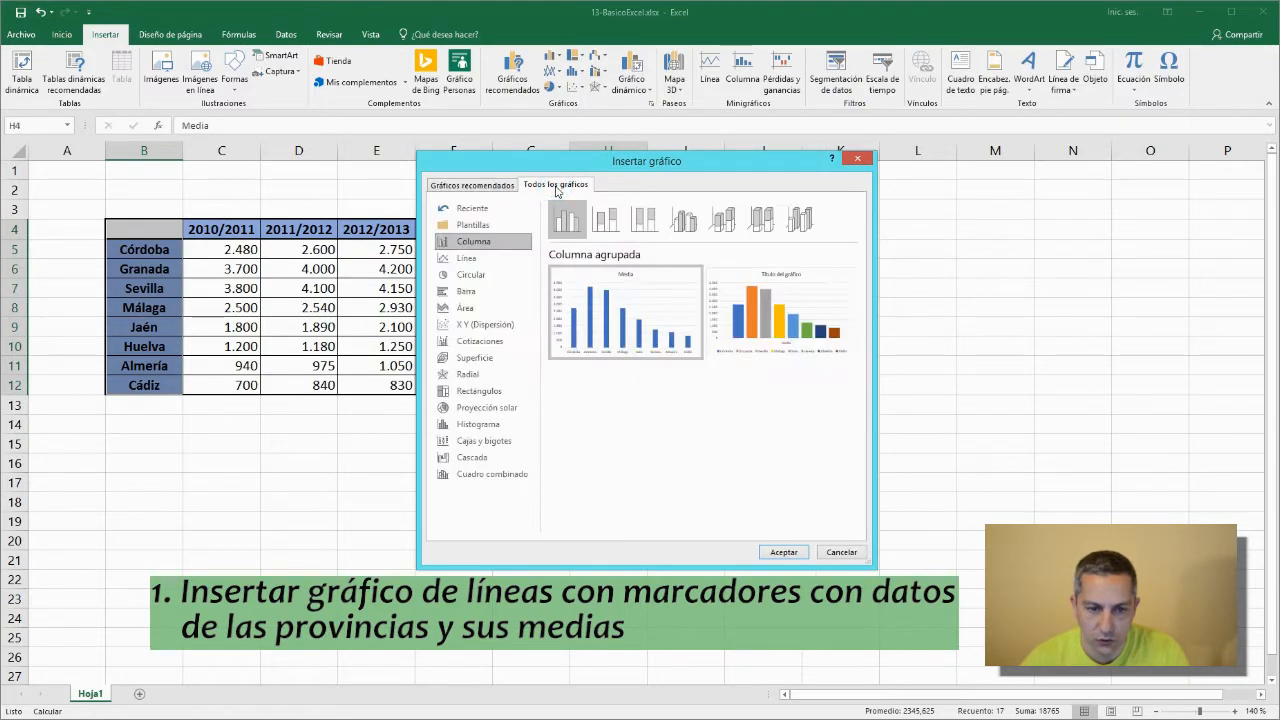
pyautogui.click(483, 262)
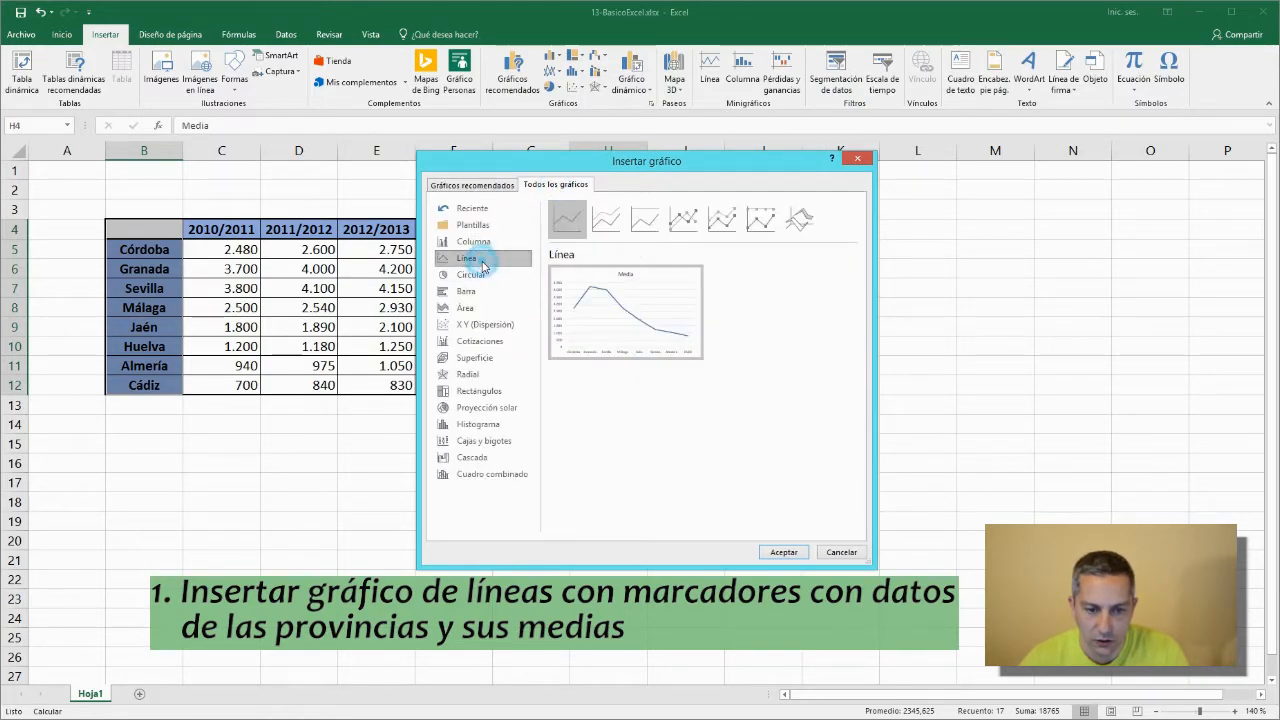
pyautogui.click(606, 228)
pyautogui.click(642, 226)
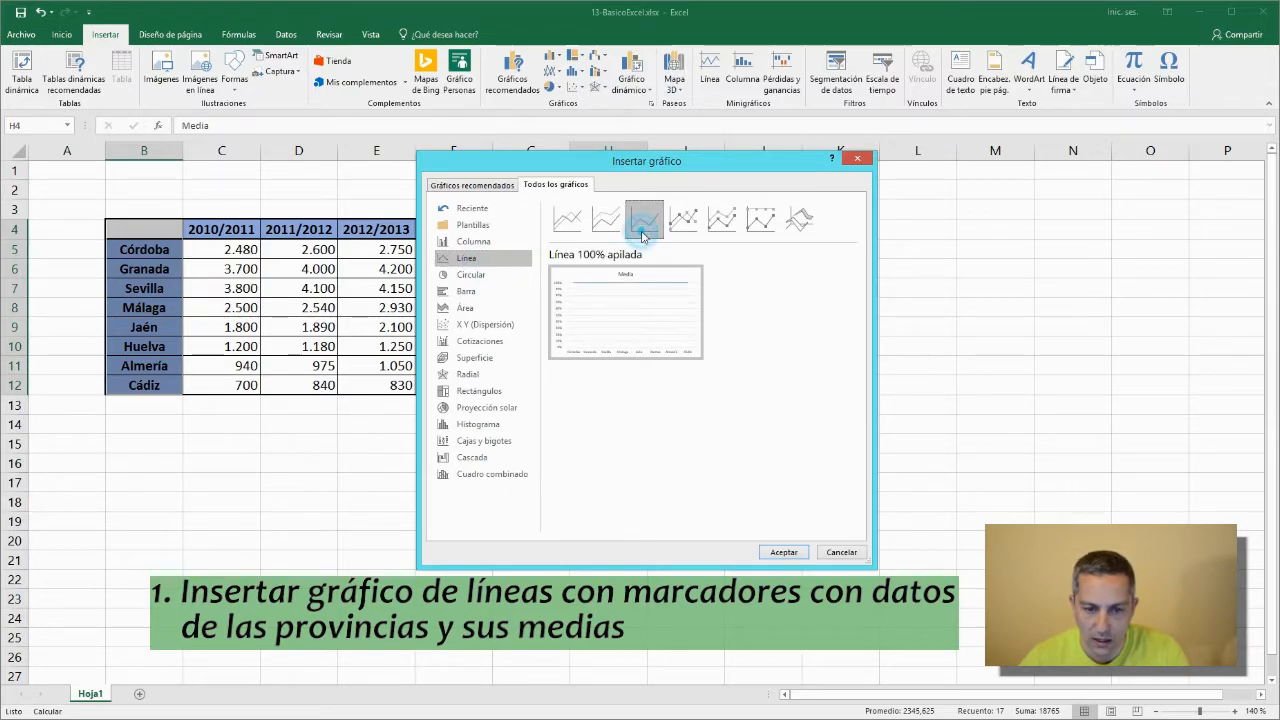
pyautogui.click(681, 230)
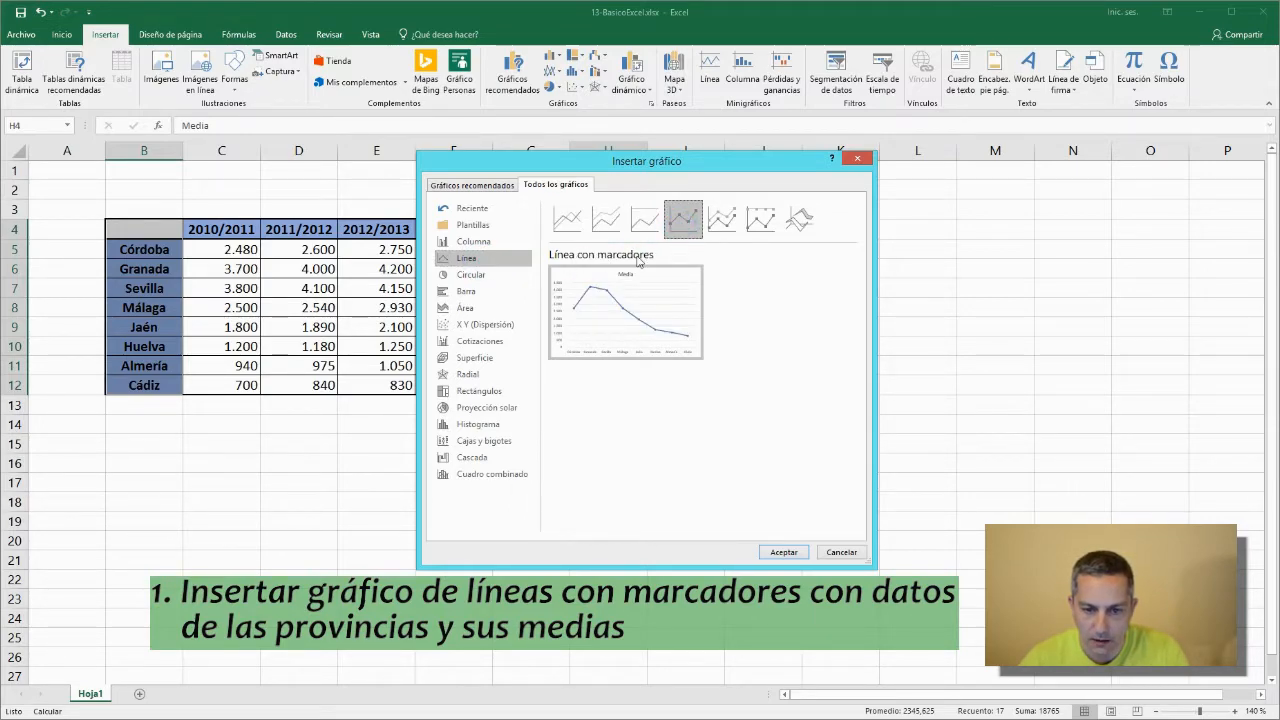
pyautogui.click(786, 554)
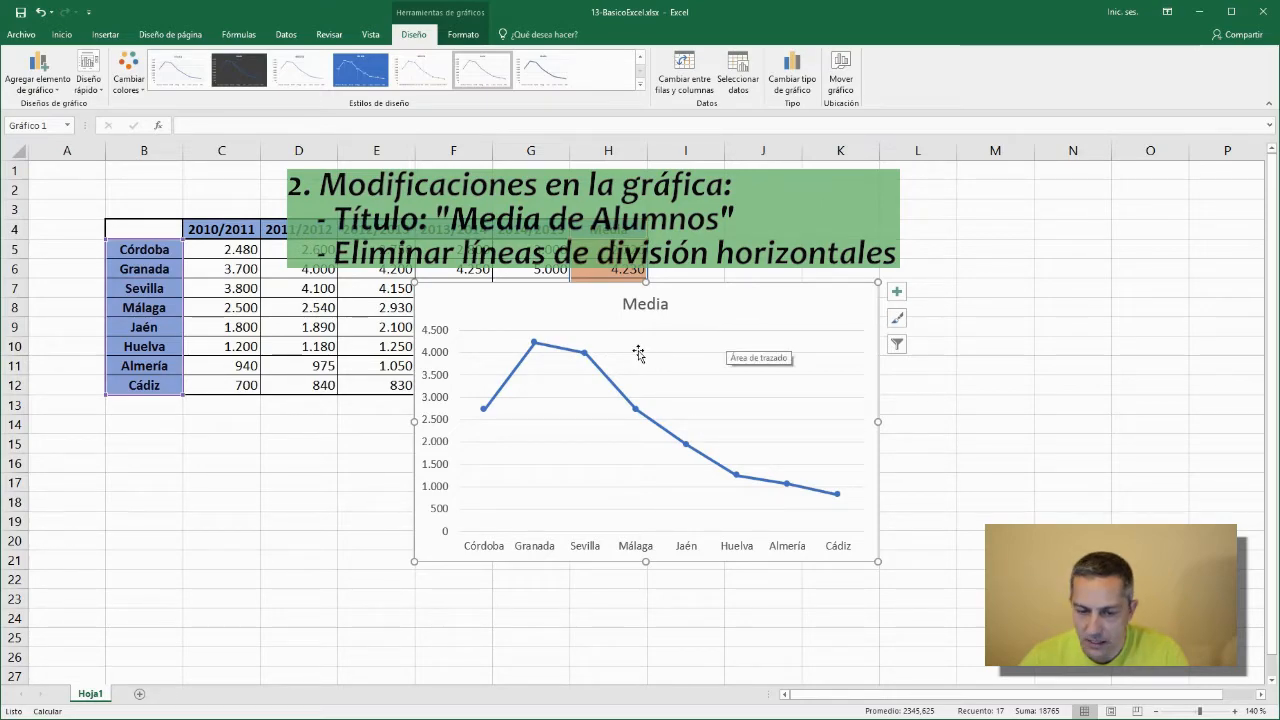
# Change the chart title to "Media de Alumnos".
pyautogui.click(645, 306)
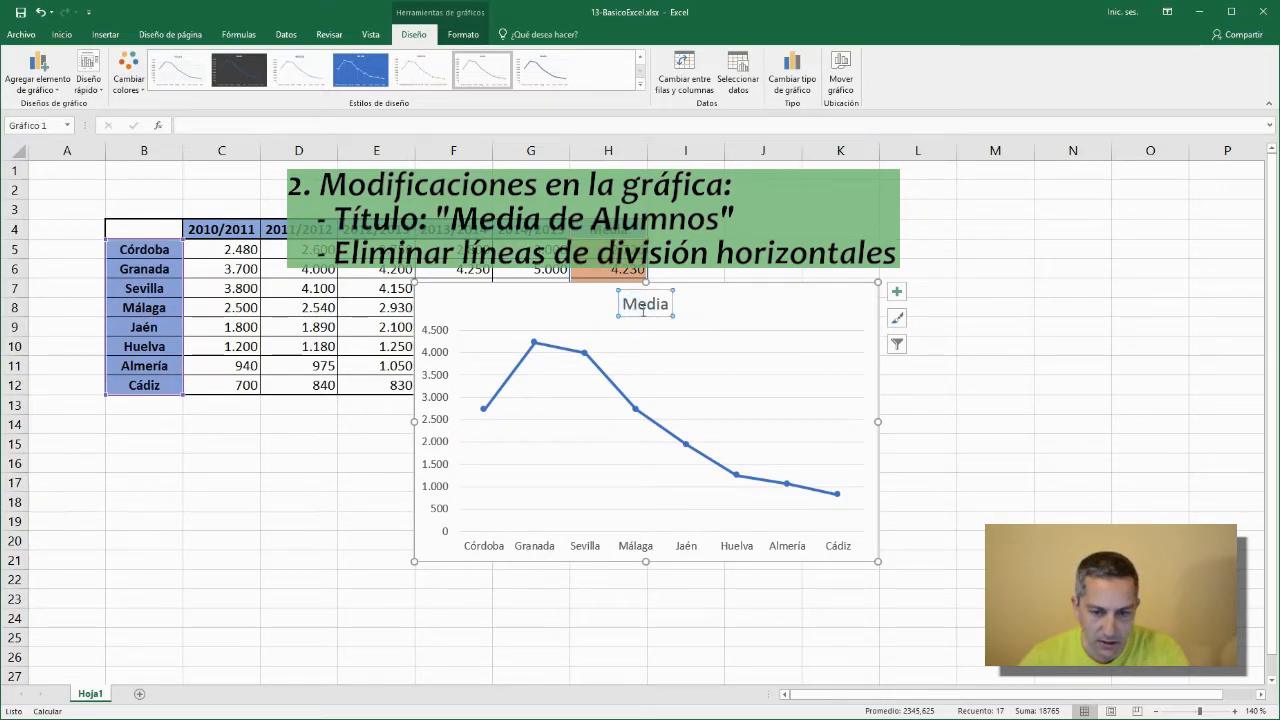
pyautogui.doubleClick(643, 308)
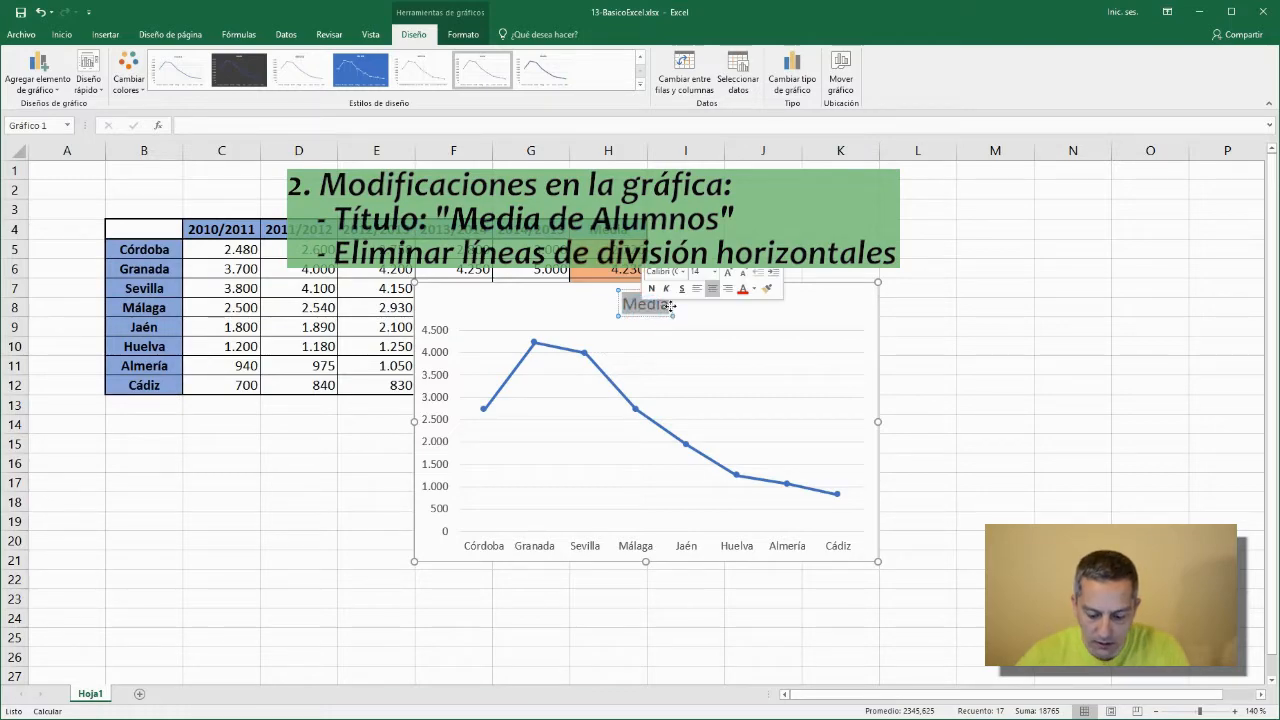
pyautogui.write('Me')
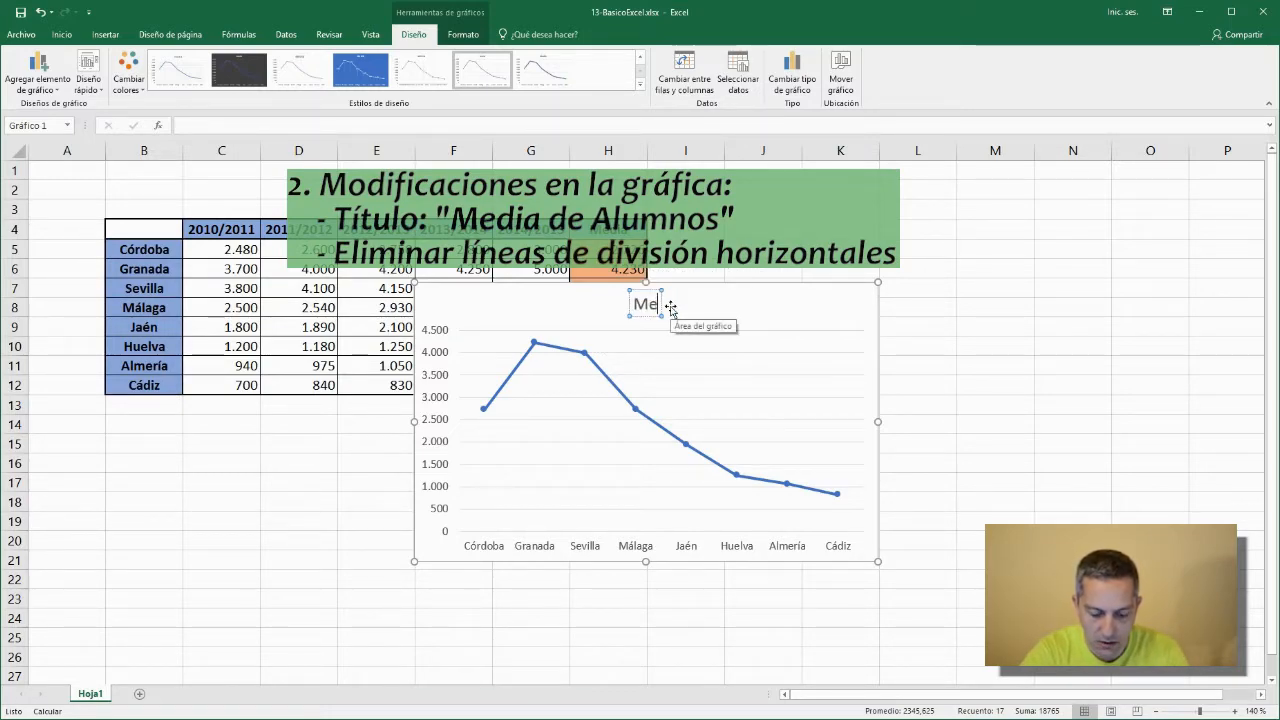
pyautogui.write('dia d')
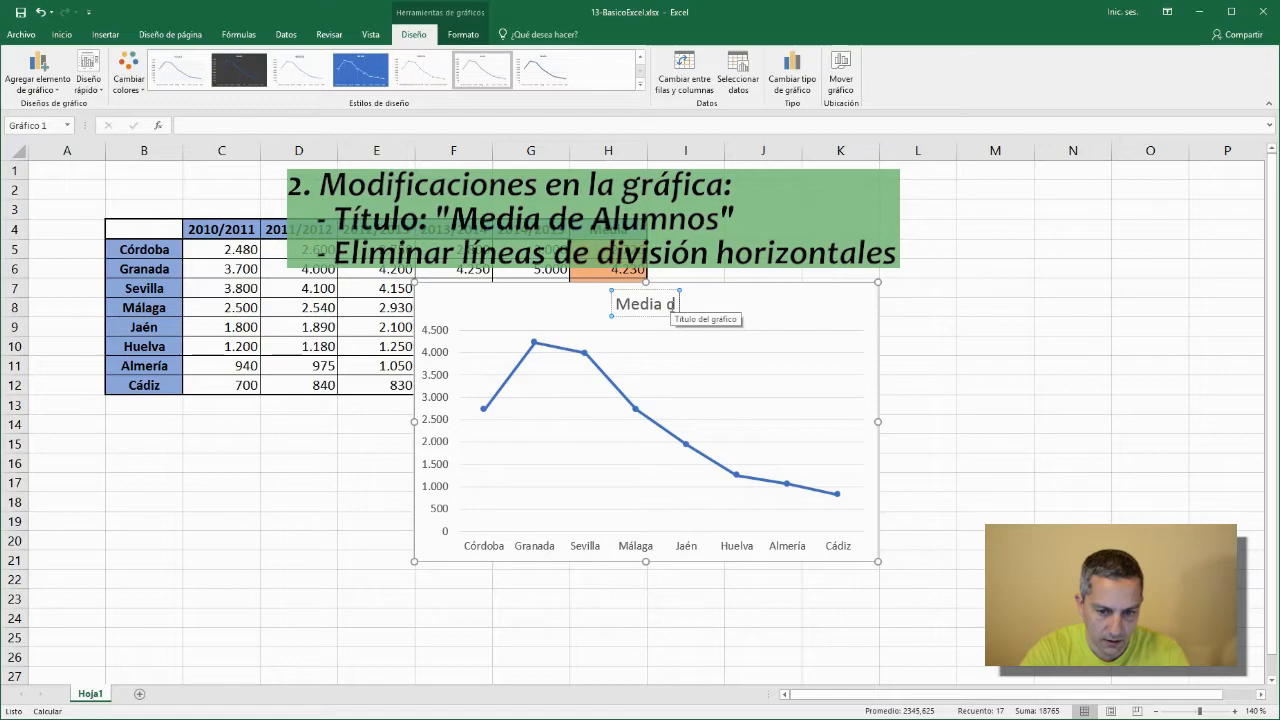
pyautogui.write('e')
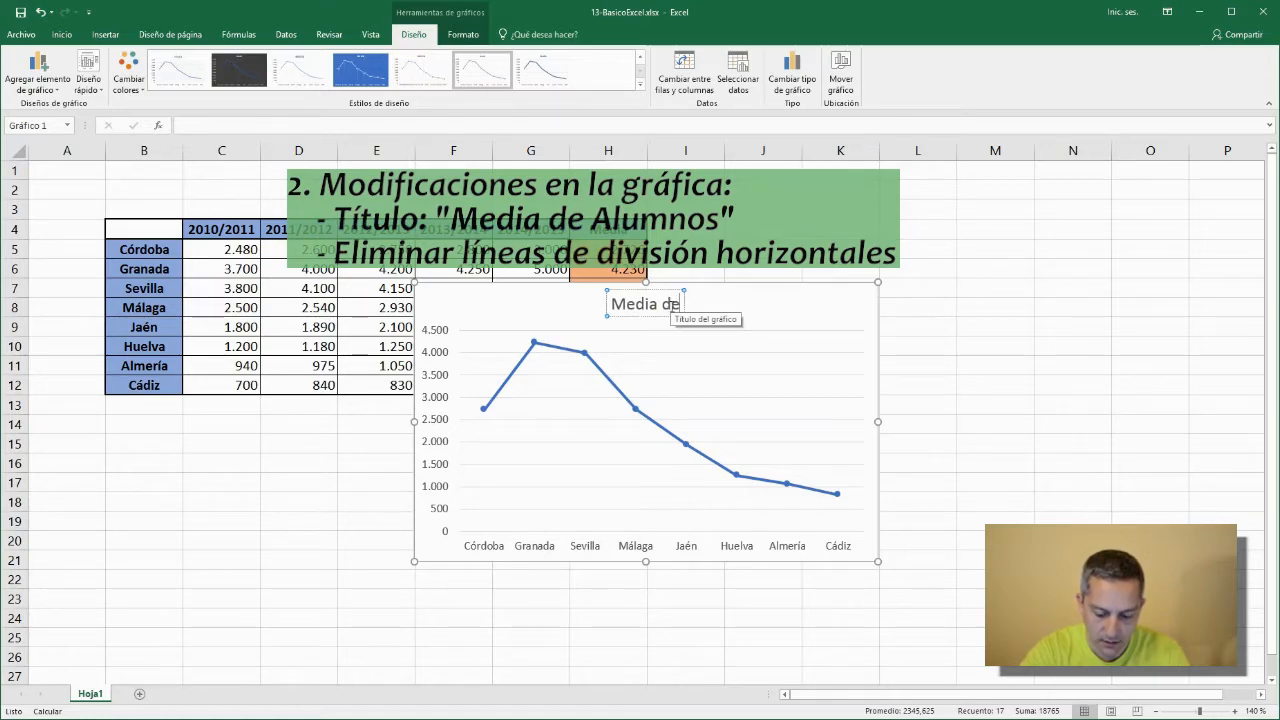
pyautogui.write(' Alumnos')
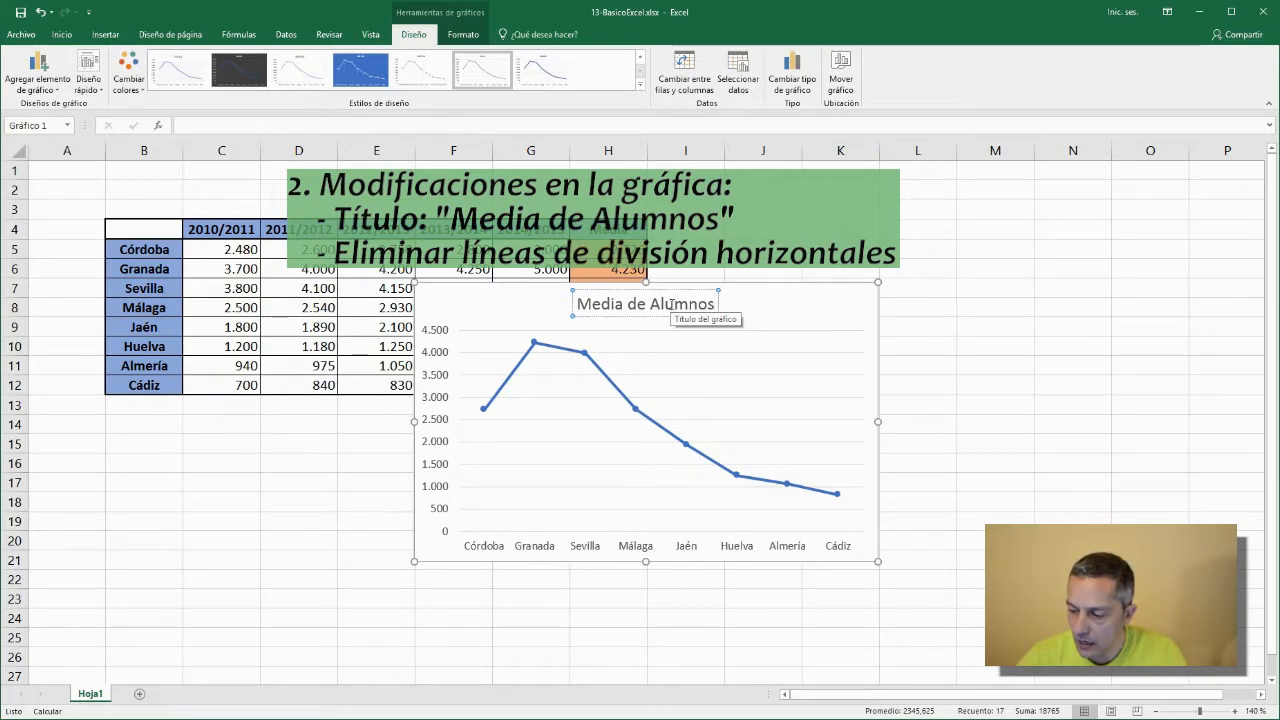
# Delete the horizontal gridlines from the chart.
pyautogui.click(734, 376)
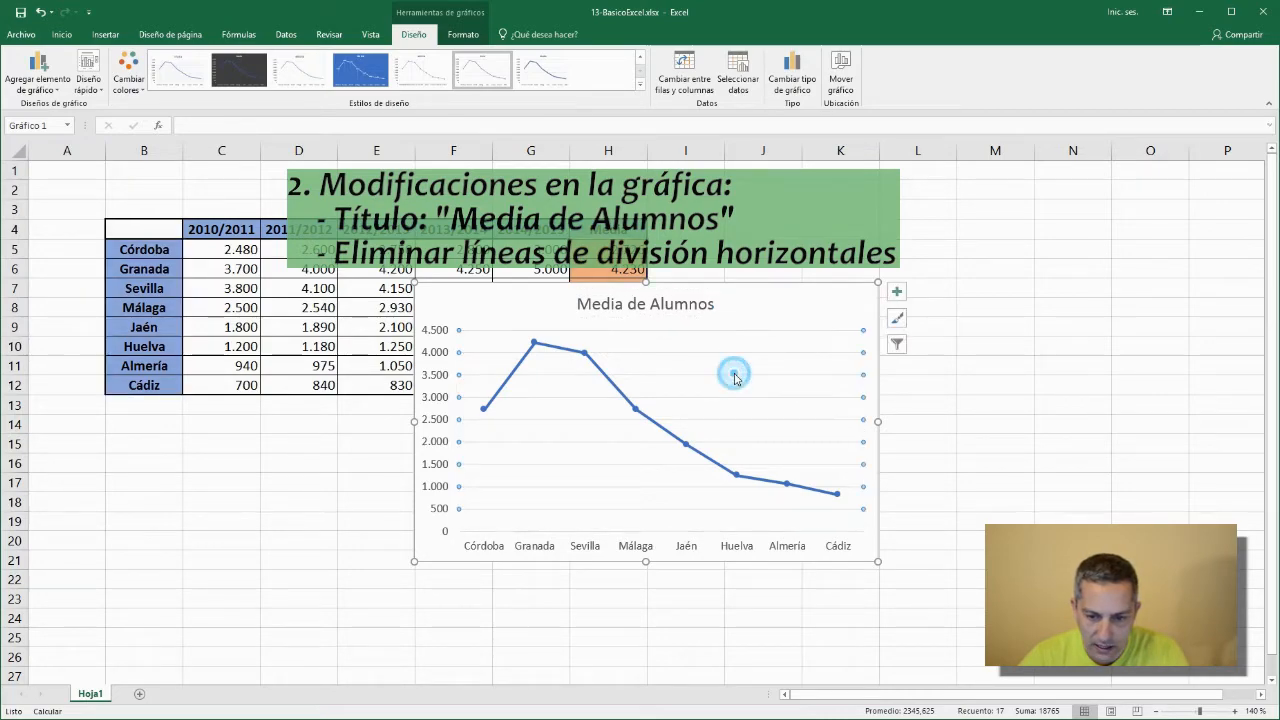
pyautogui.click(953, 372)
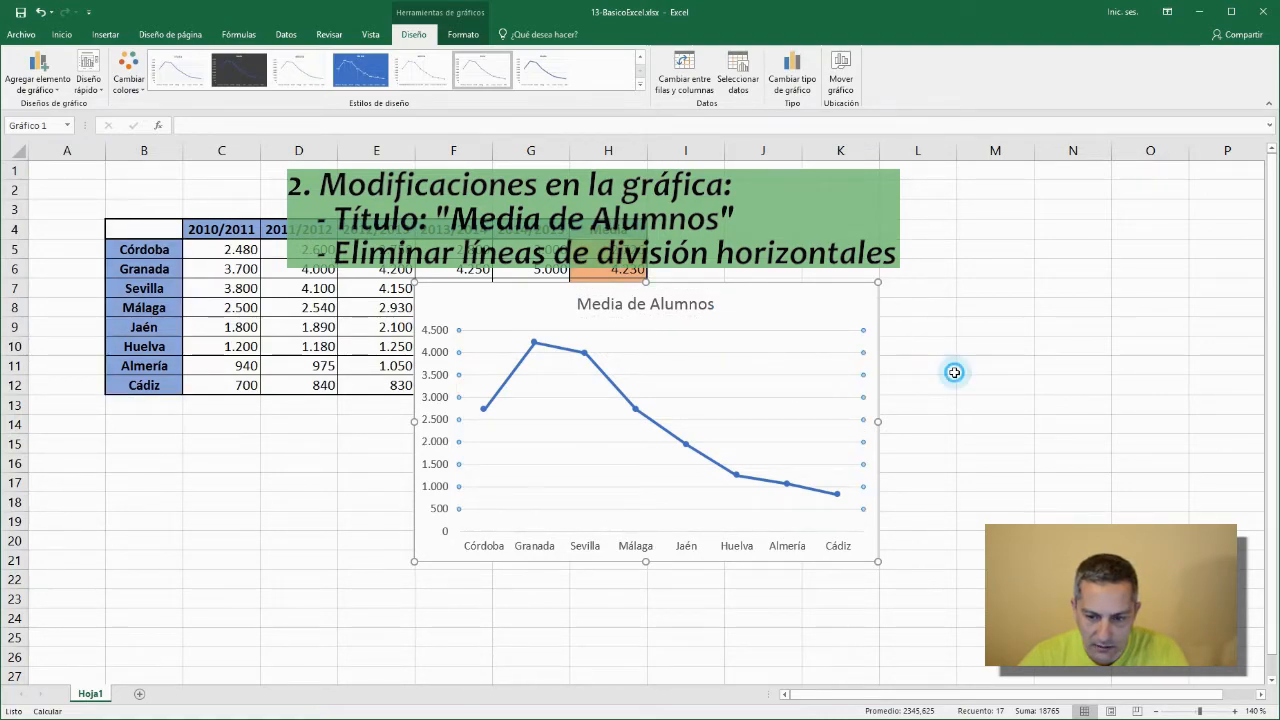
pyautogui.click(718, 336)
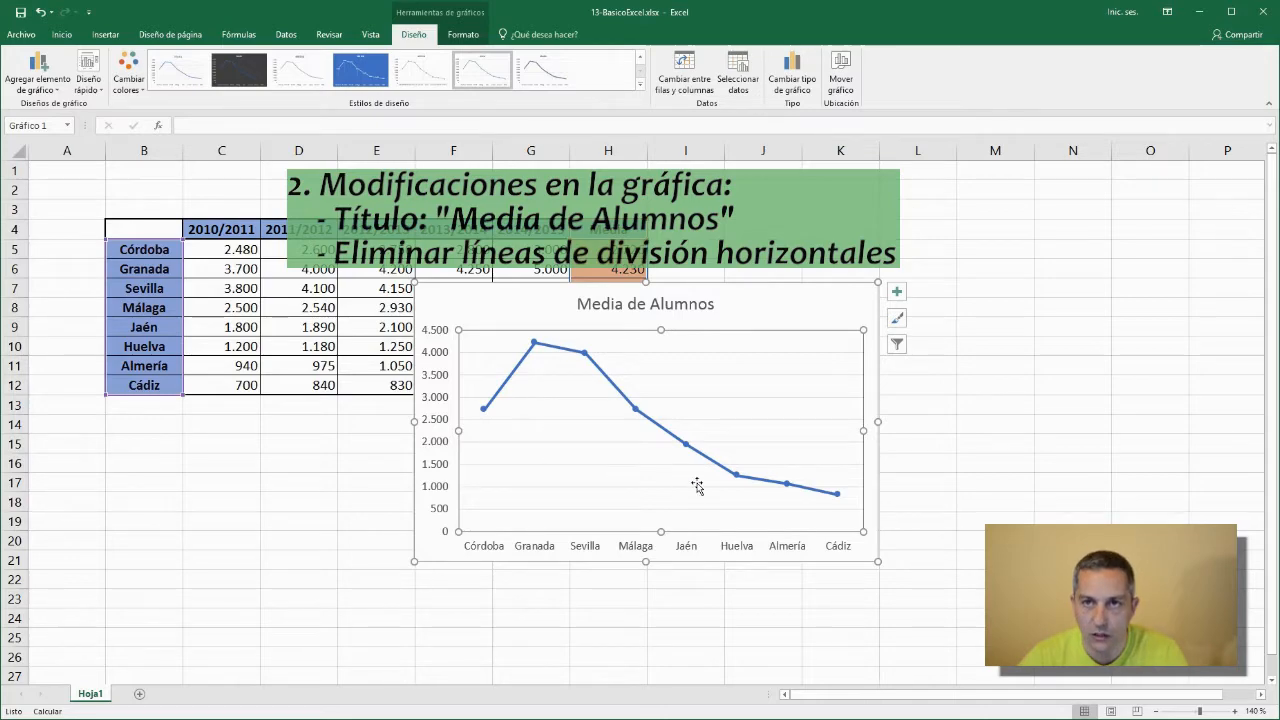
pyautogui.click(741, 379)
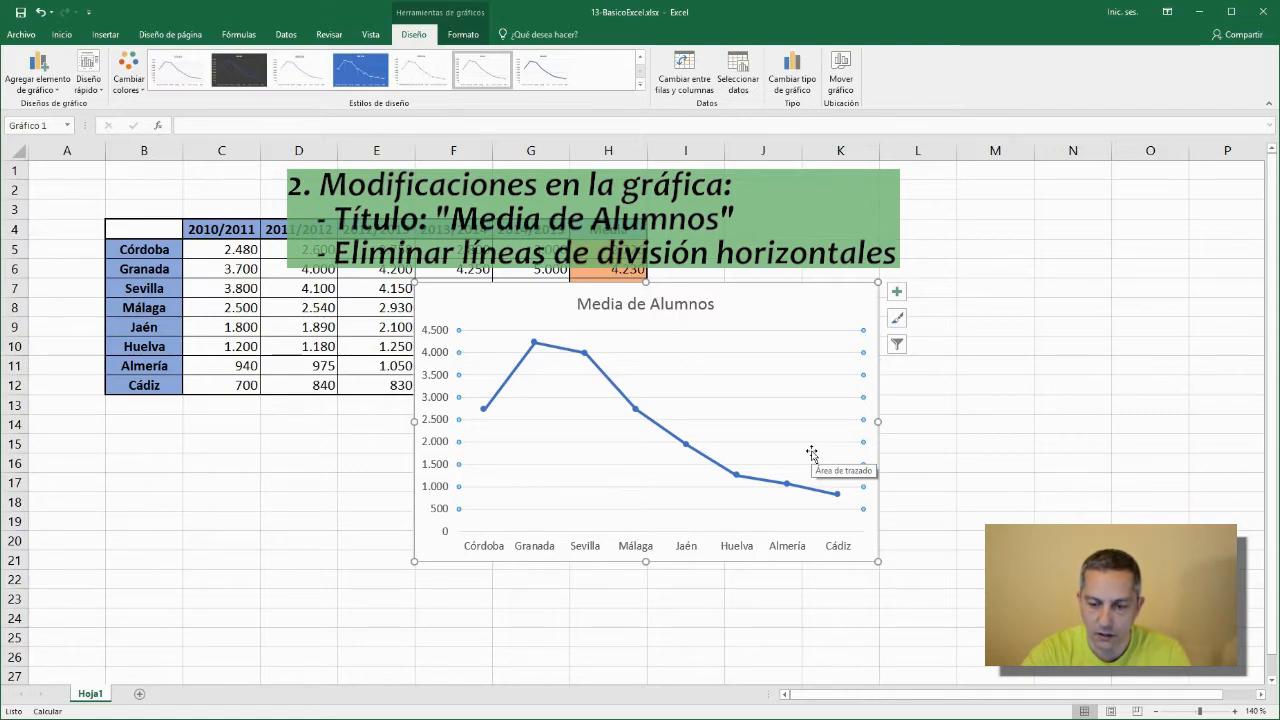
pyautogui.press('Delete')
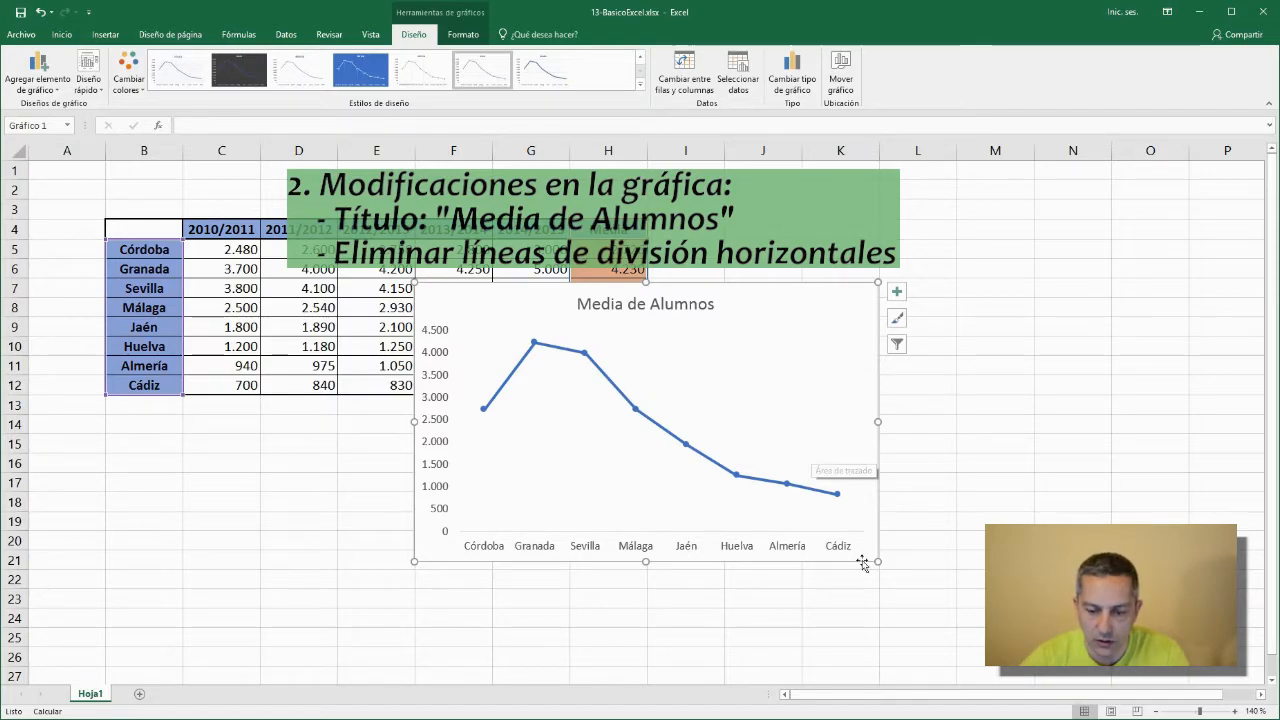
# Shrink the chart slightly and move it directly below the data table, aligned with the edge of column B.
pyautogui.moveTo(877, 561); pyautogui.dragTo(855, 545)
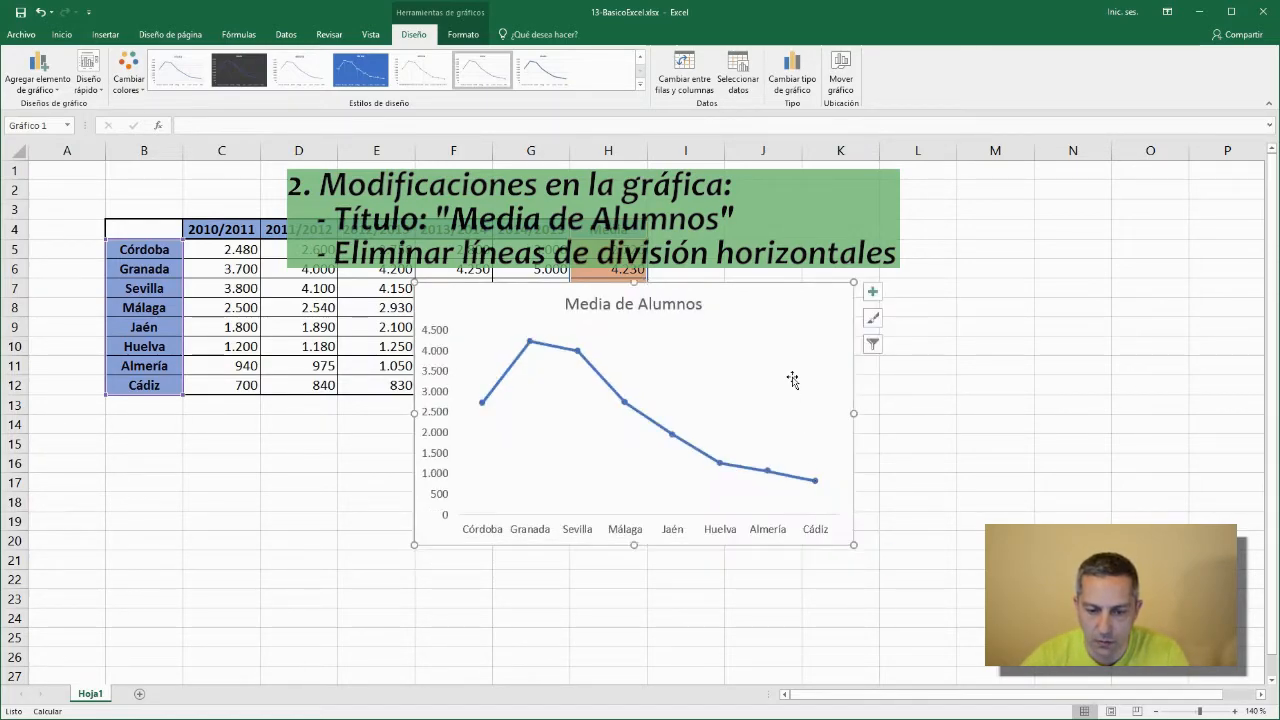
pyautogui.click(787, 366)
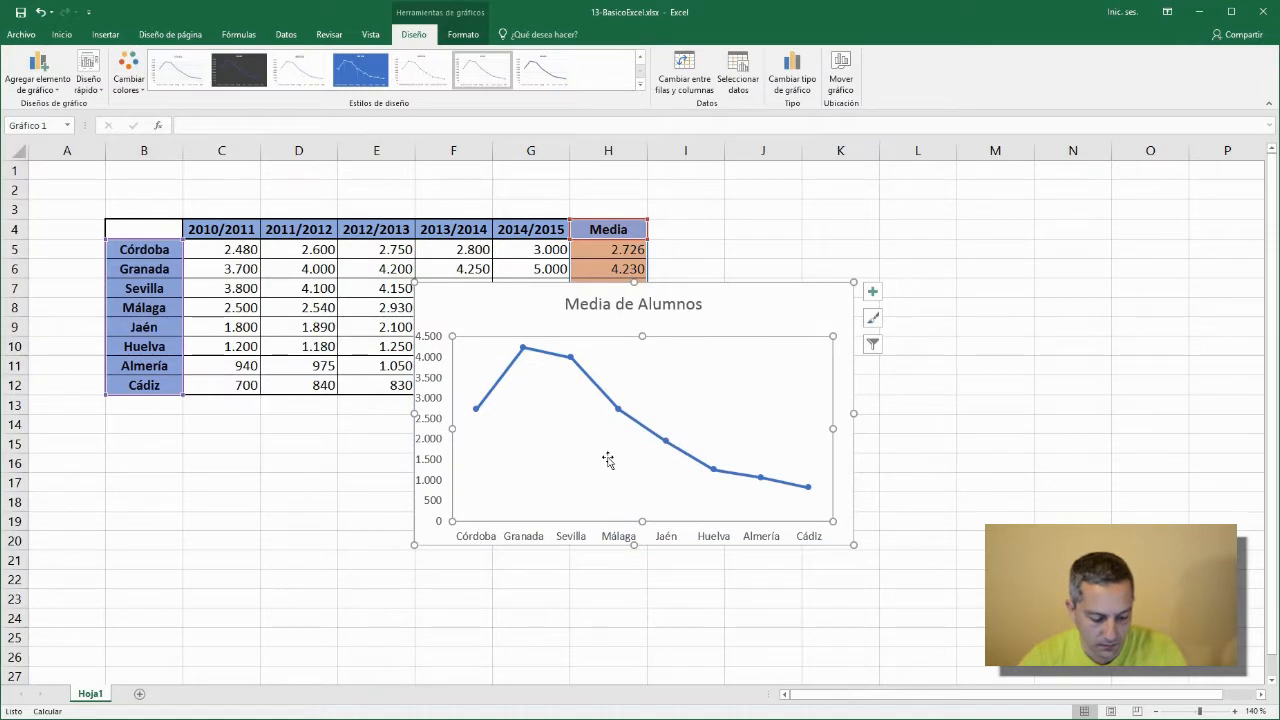
pyautogui.click(920, 268)
pyautogui.moveTo(793, 303); pyautogui.dragTo(485, 428)
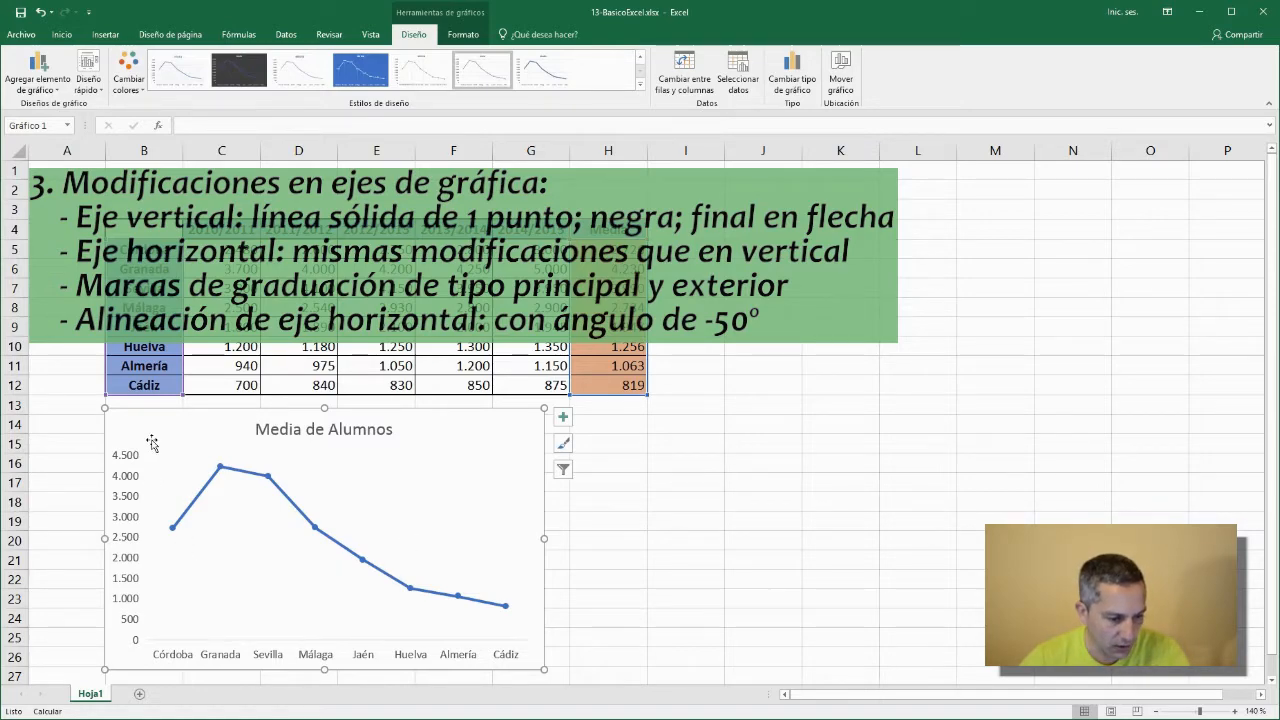
# Format the chart's vertical axis with a solid line (Línea sólida) 1 pt wide.
pyautogui.click(146, 506)
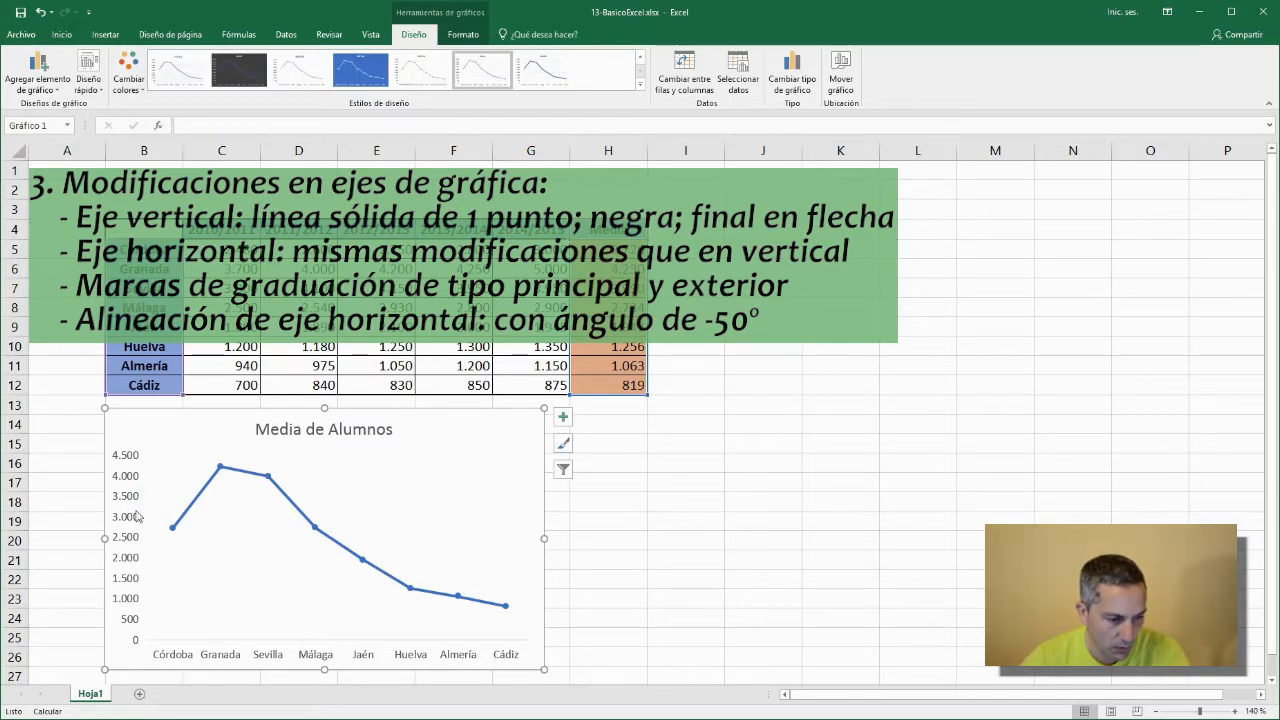
pyautogui.click(137, 516)
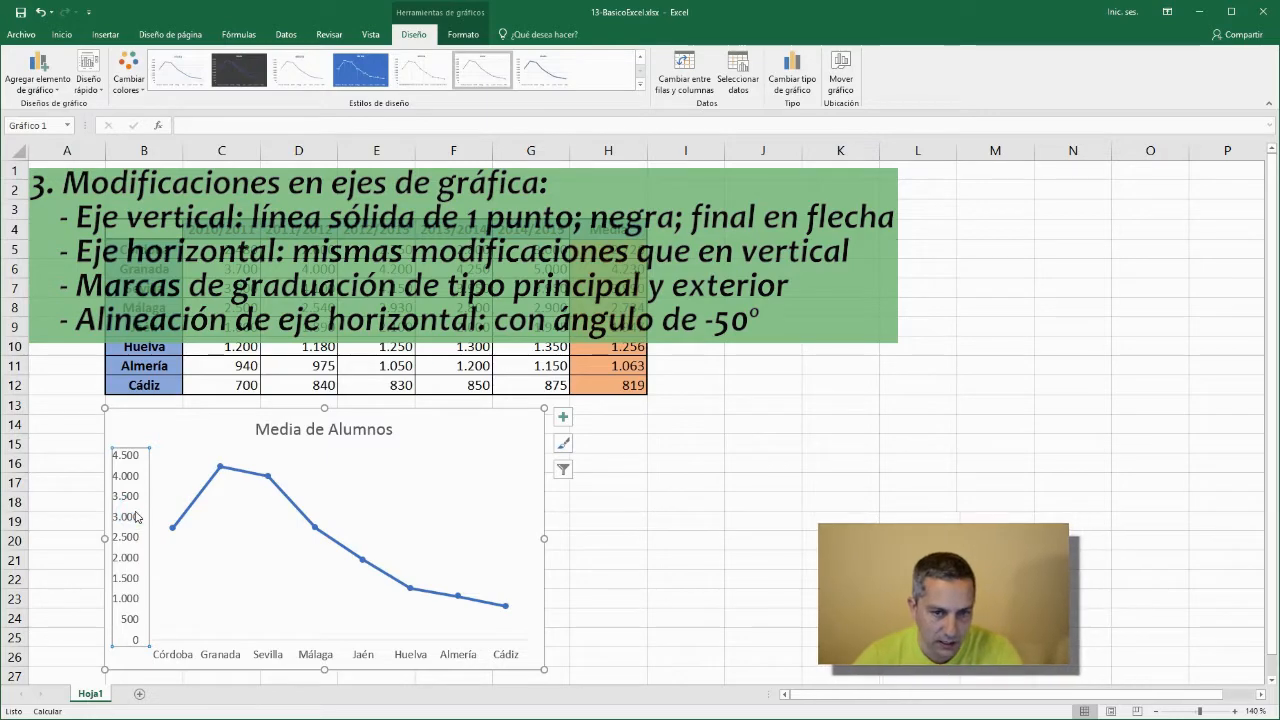
pyautogui.rightClick(137, 516)
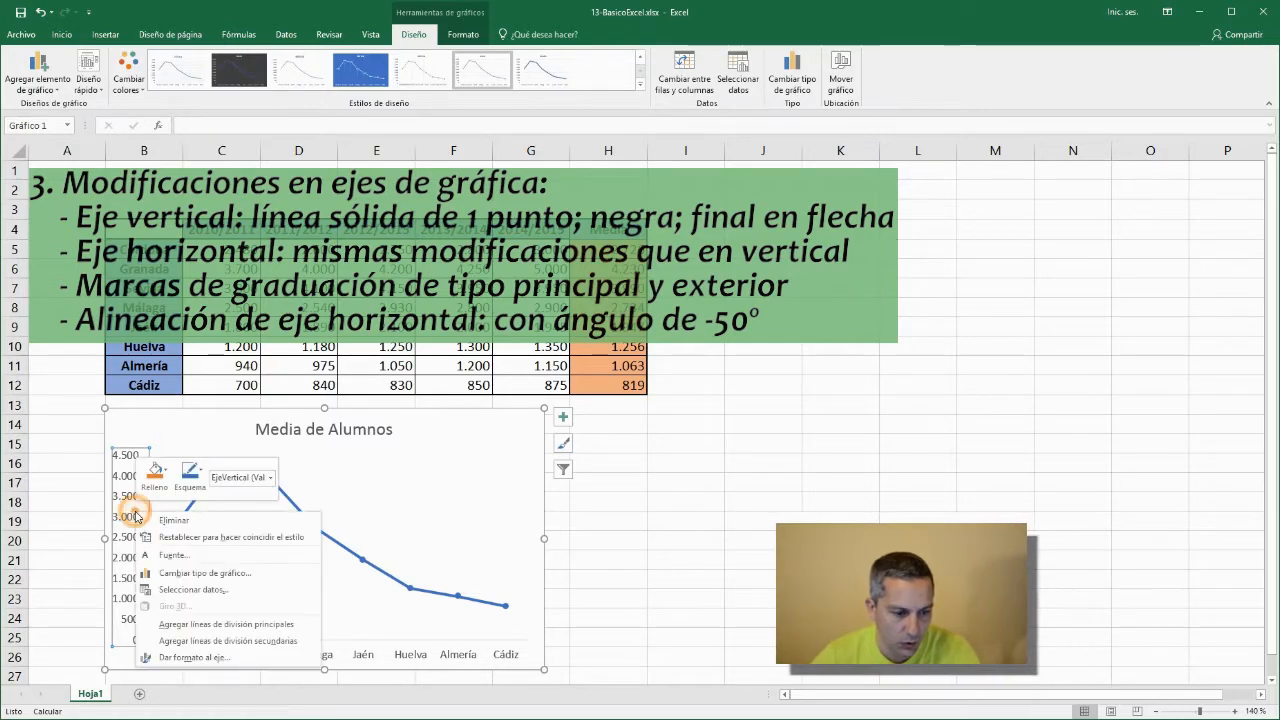
pyautogui.click(195, 658)
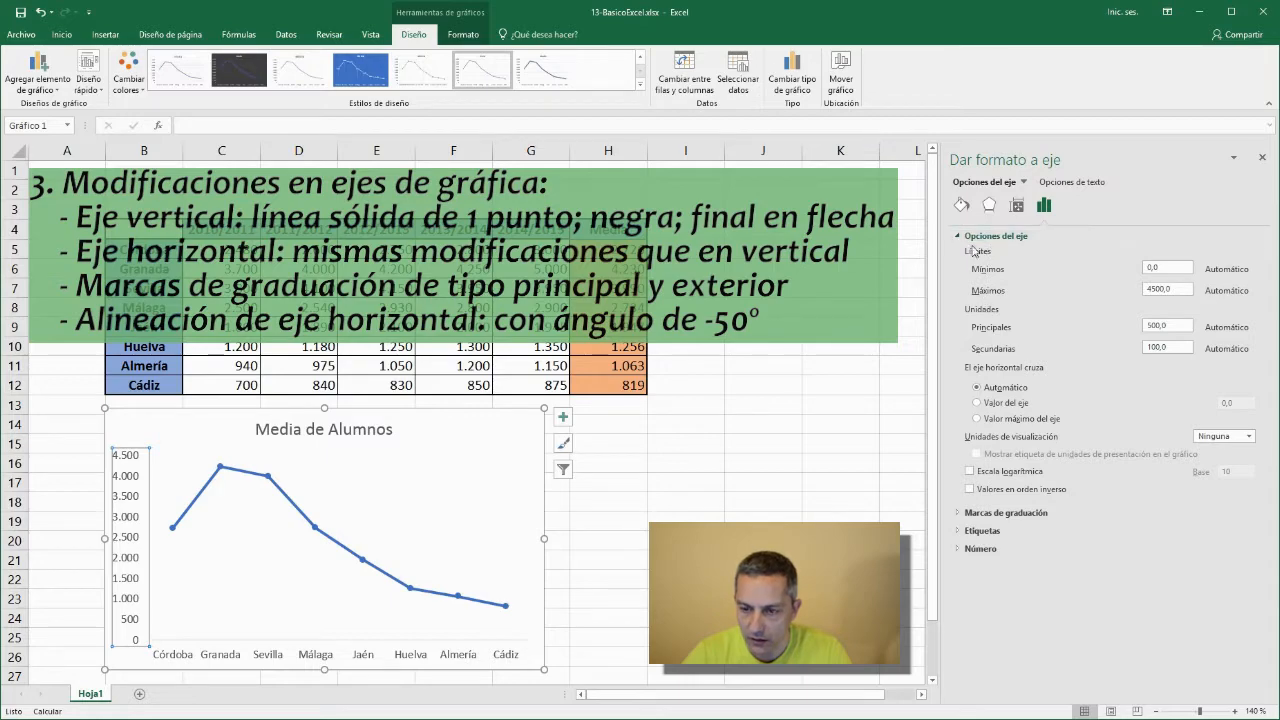
pyautogui.click(961, 204)
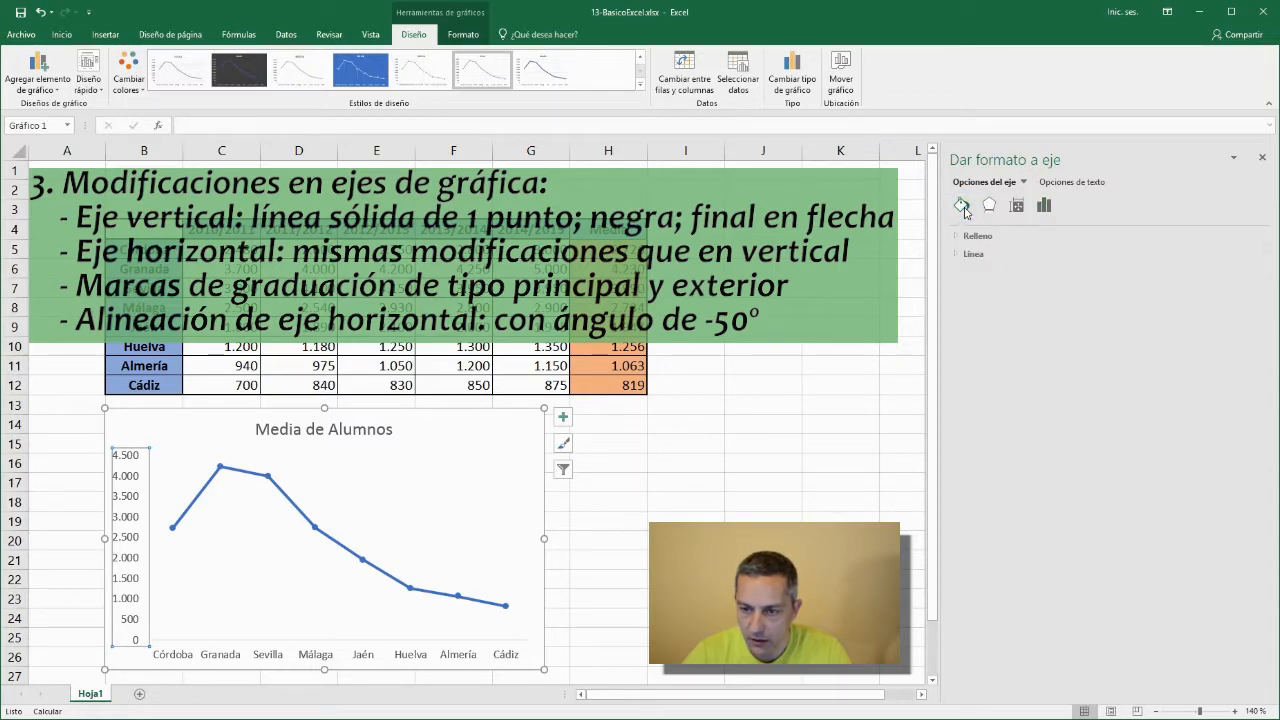
pyautogui.click(960, 254)
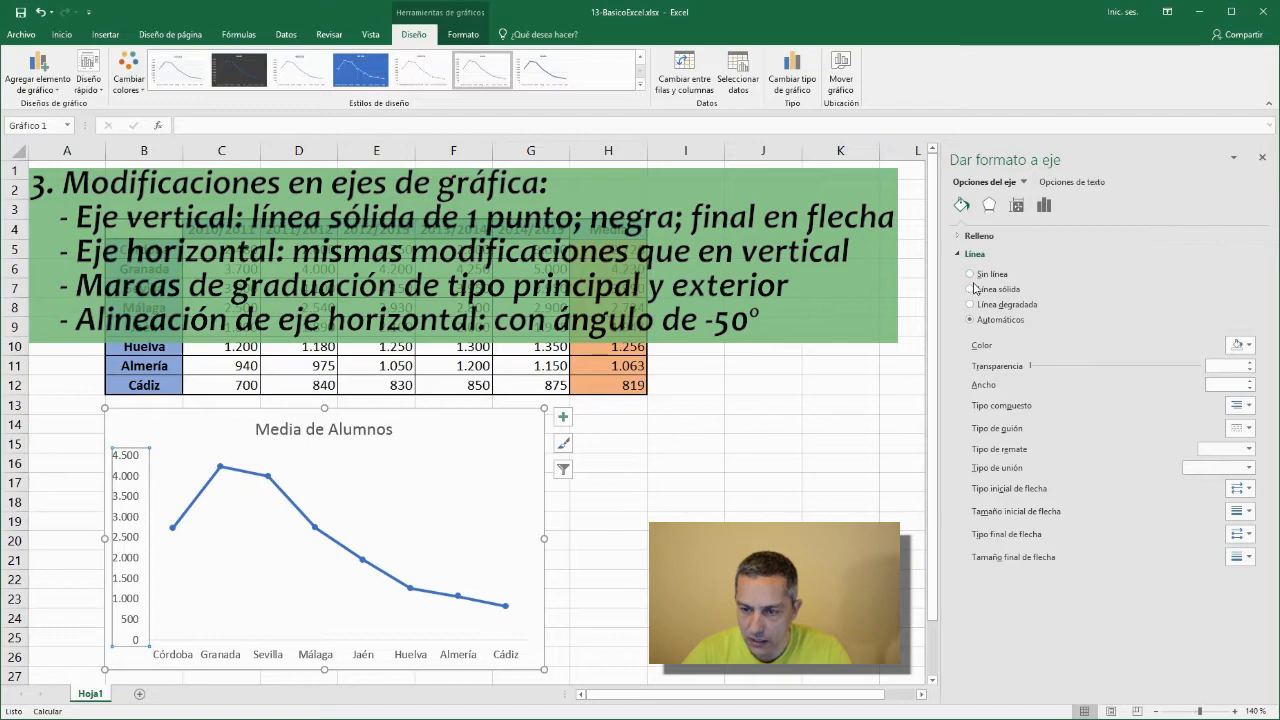
pyautogui.click(972, 290)
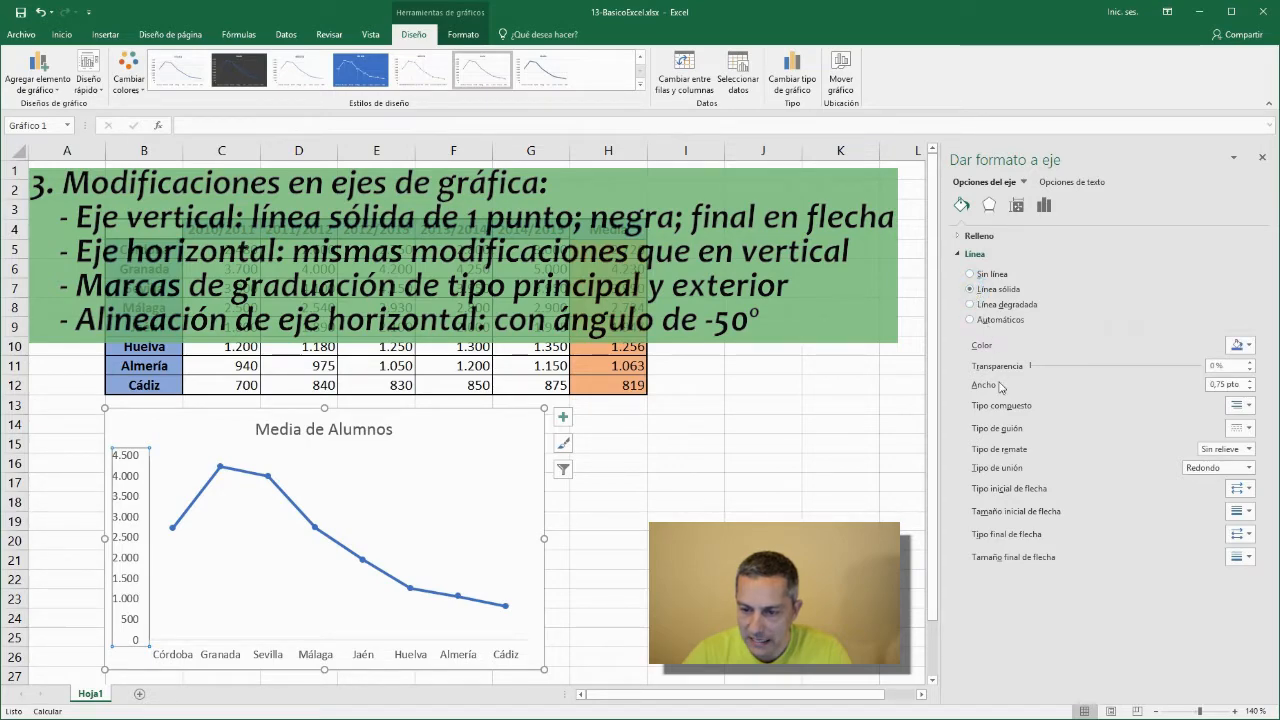
pyautogui.click(1250, 381)
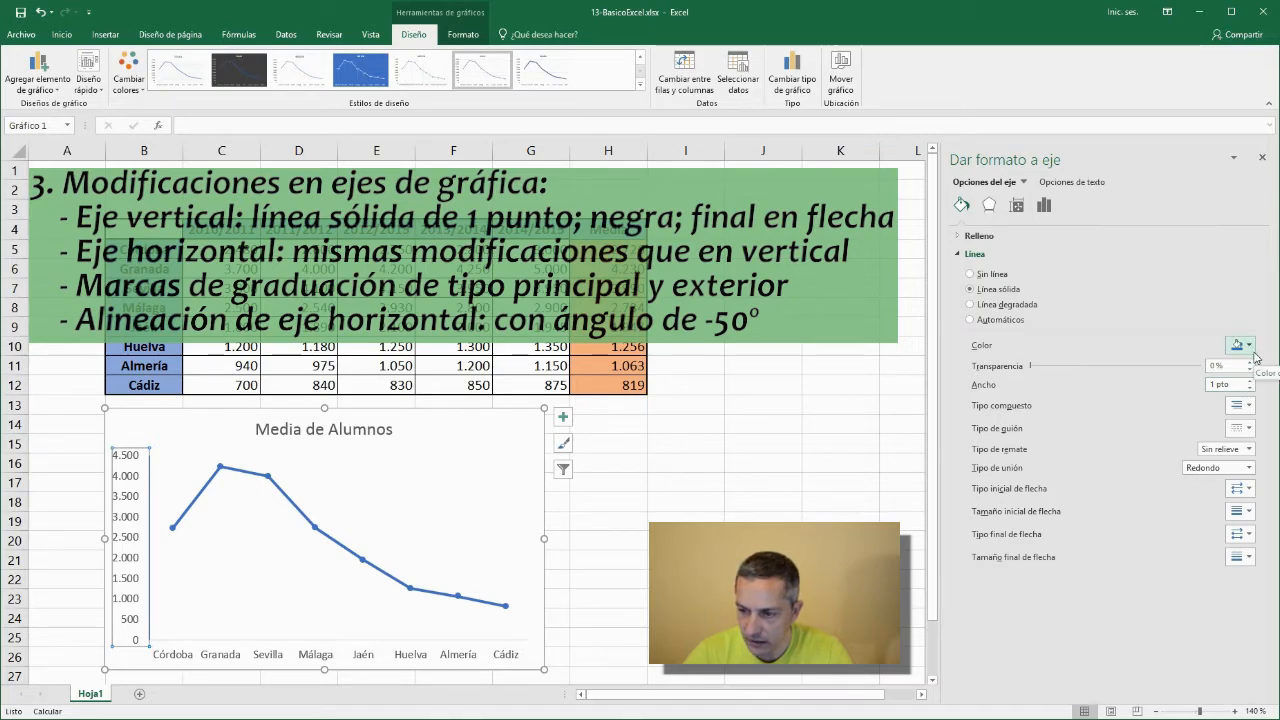
# Color the chart's vertical axis line black and set its end arrow type (Tipo final de flecha) to a solid arrowhead.
pyautogui.click(1252, 352)
pyautogui.click(1230, 381)
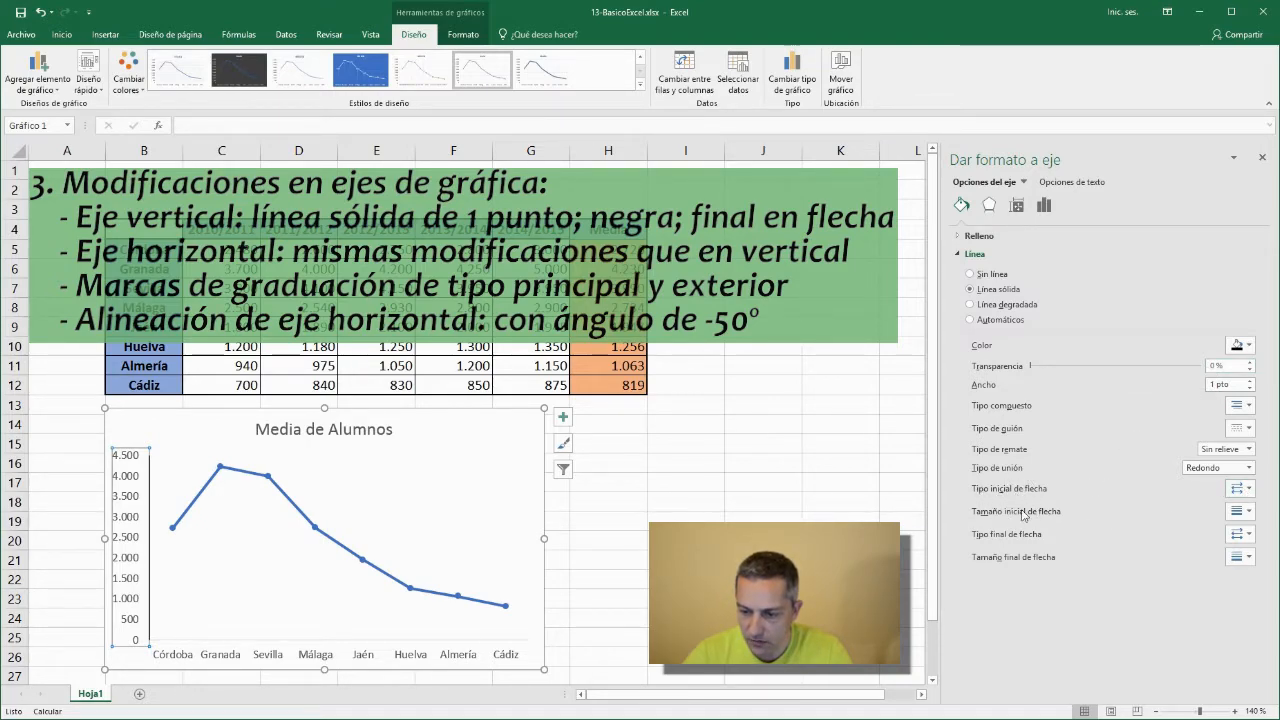
pyautogui.click(1252, 537)
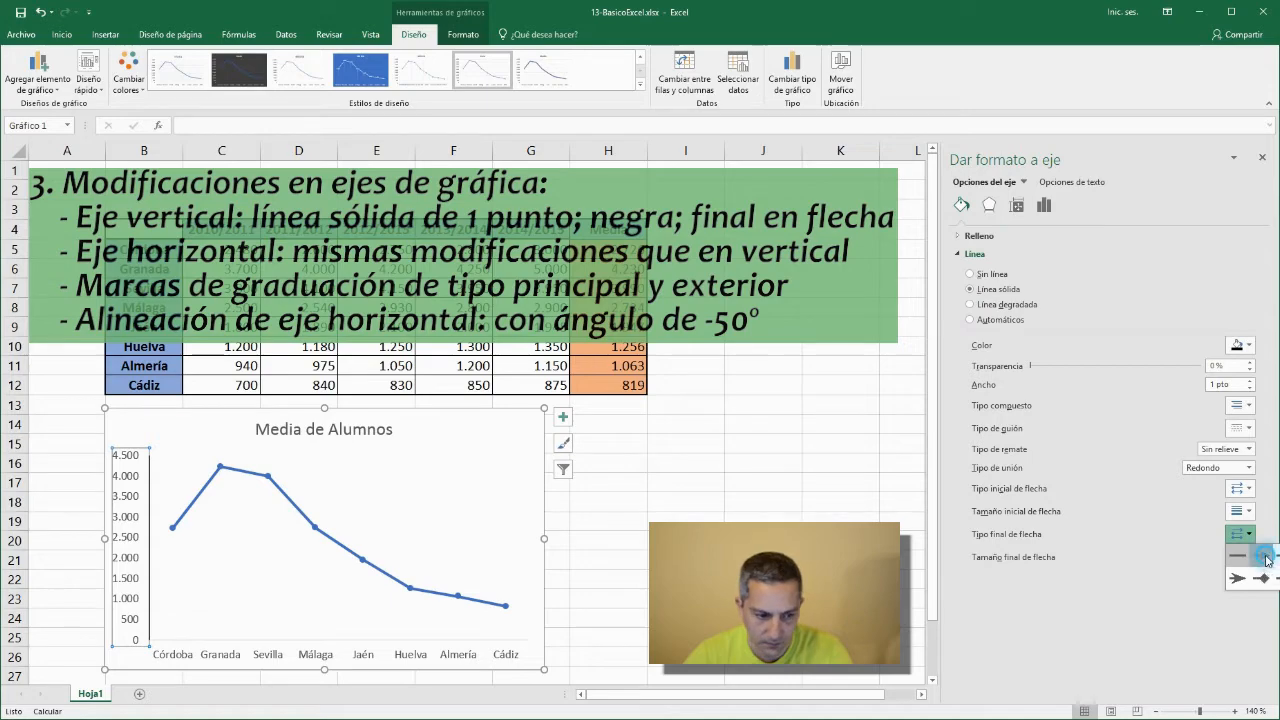
pyautogui.click(1259, 558)
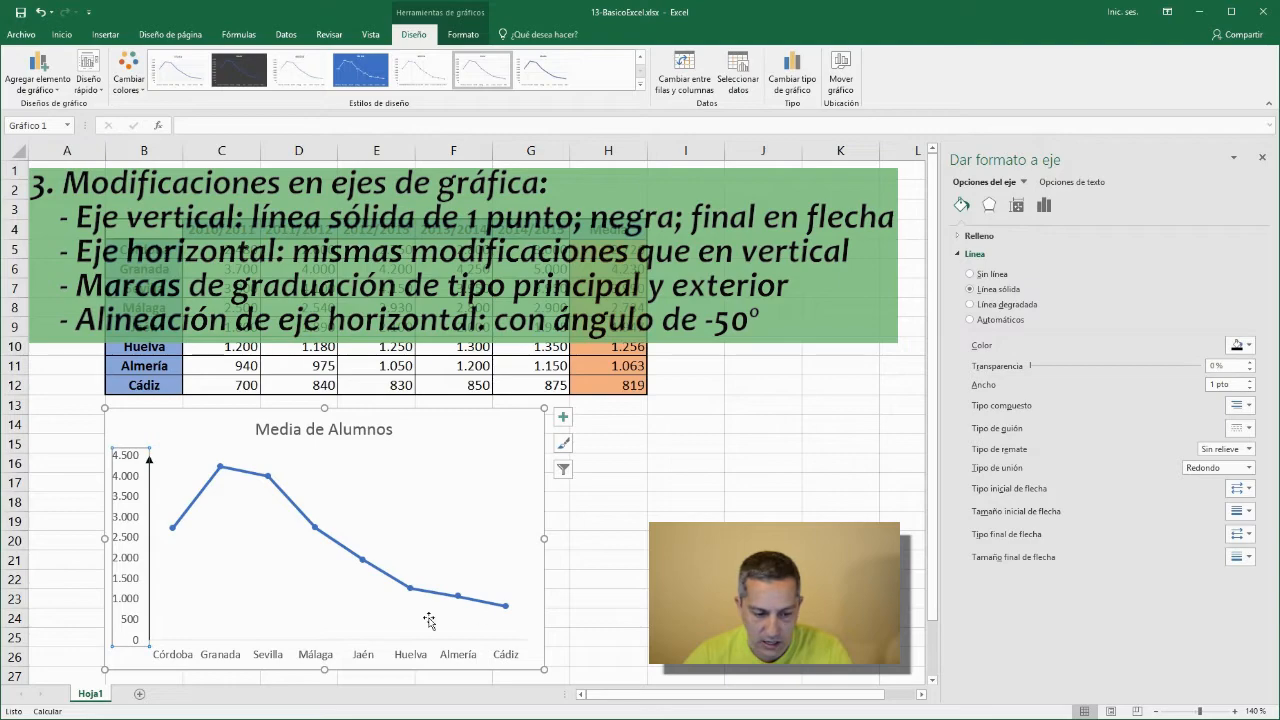
# Format the chart's horizontal axis with a solid line (Línea sólida) 1 pt wide ending in a solid arrowhead.
pyautogui.click(398, 640)
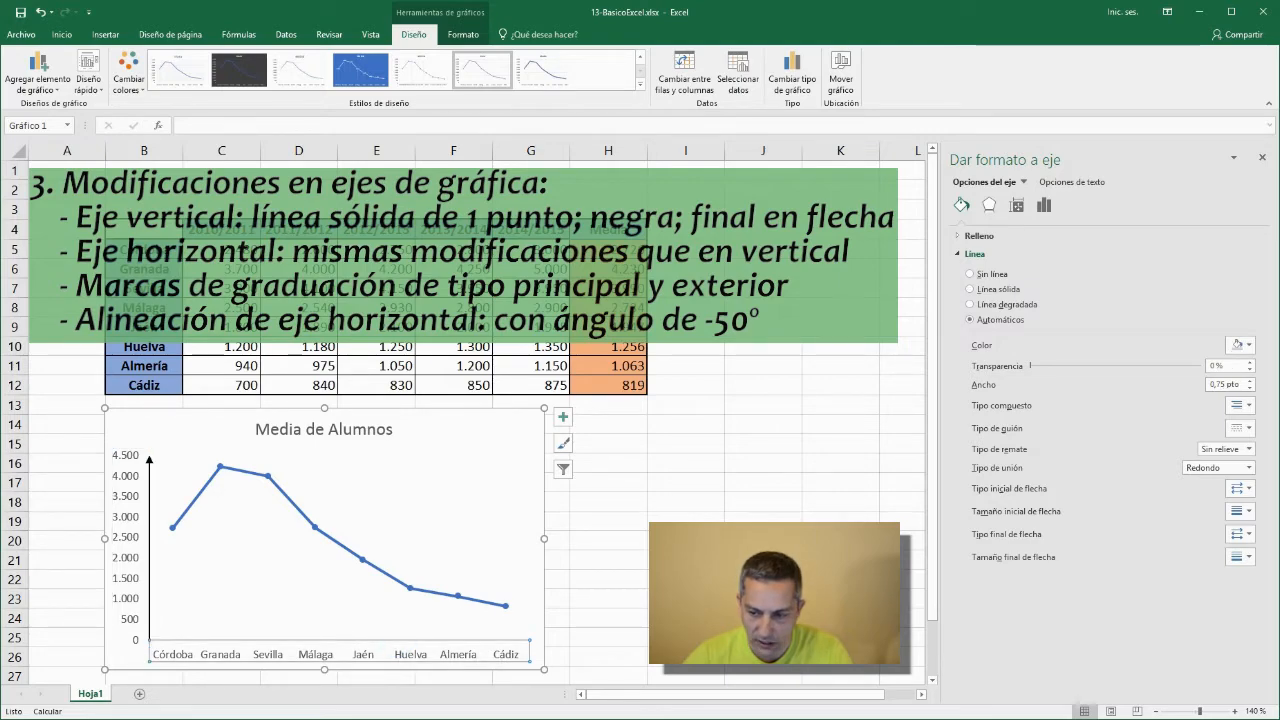
pyautogui.click(969, 289)
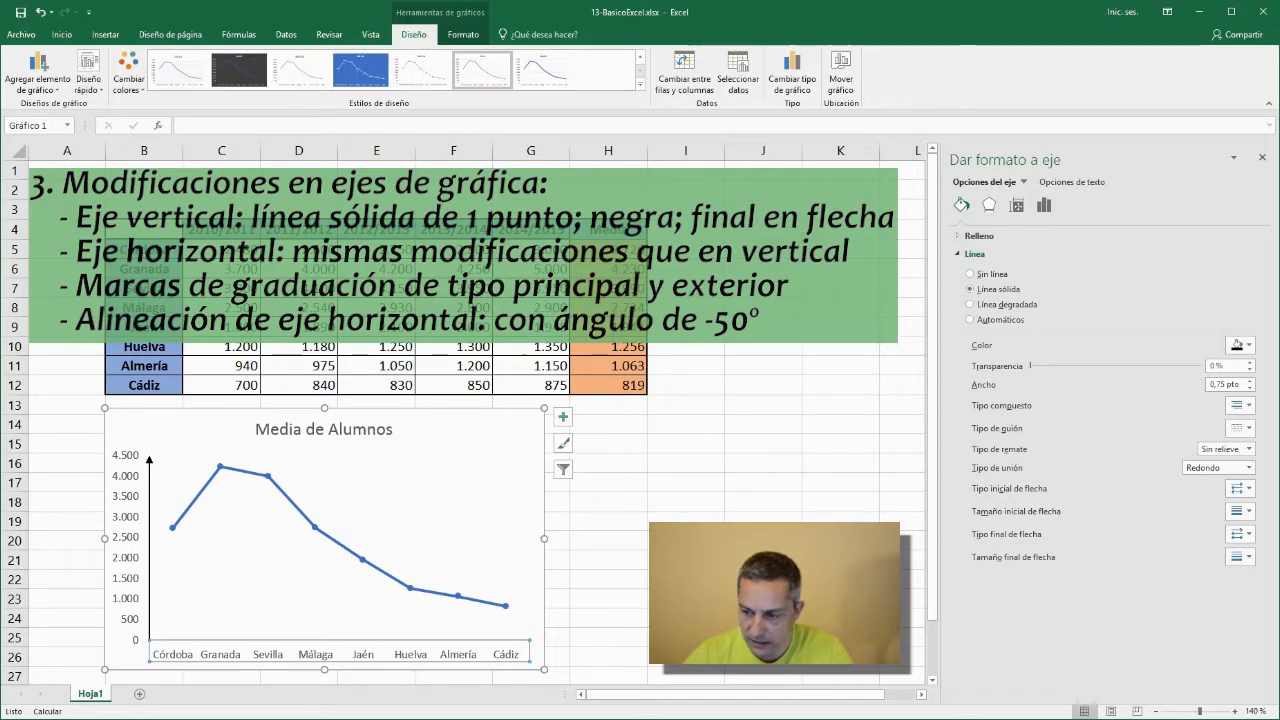
pyautogui.click(1249, 381)
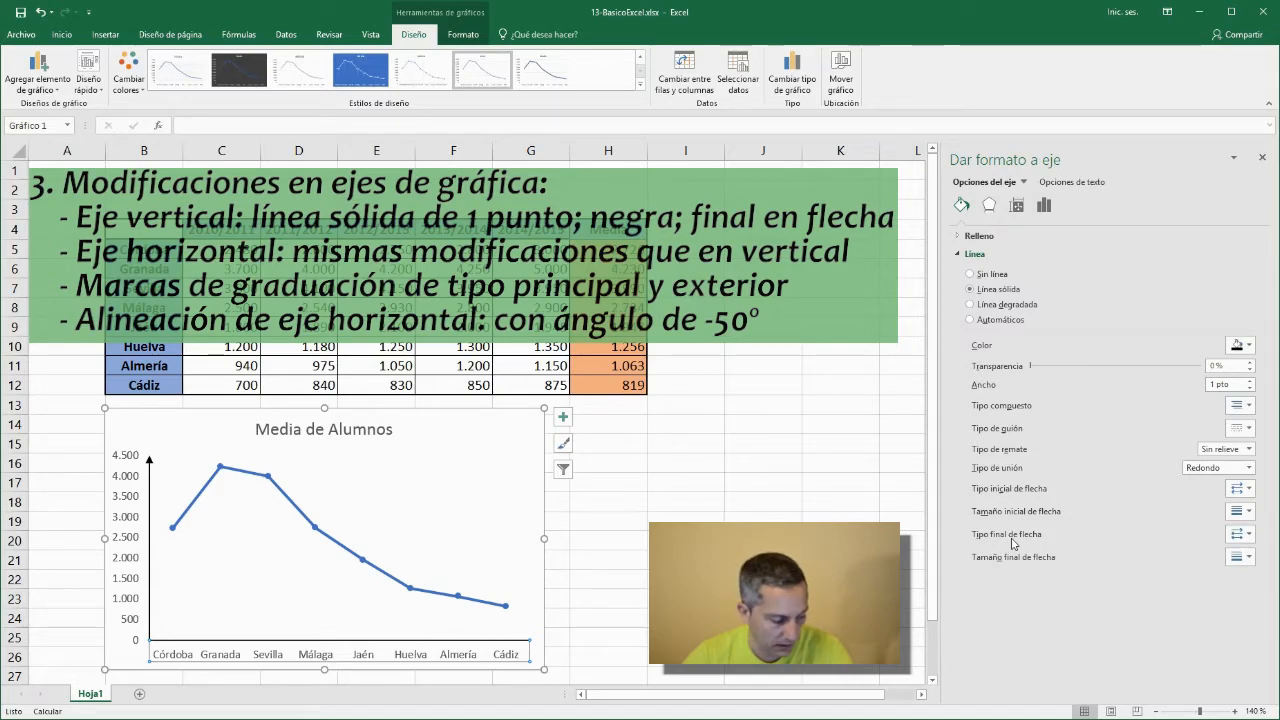
pyautogui.click(1240, 534)
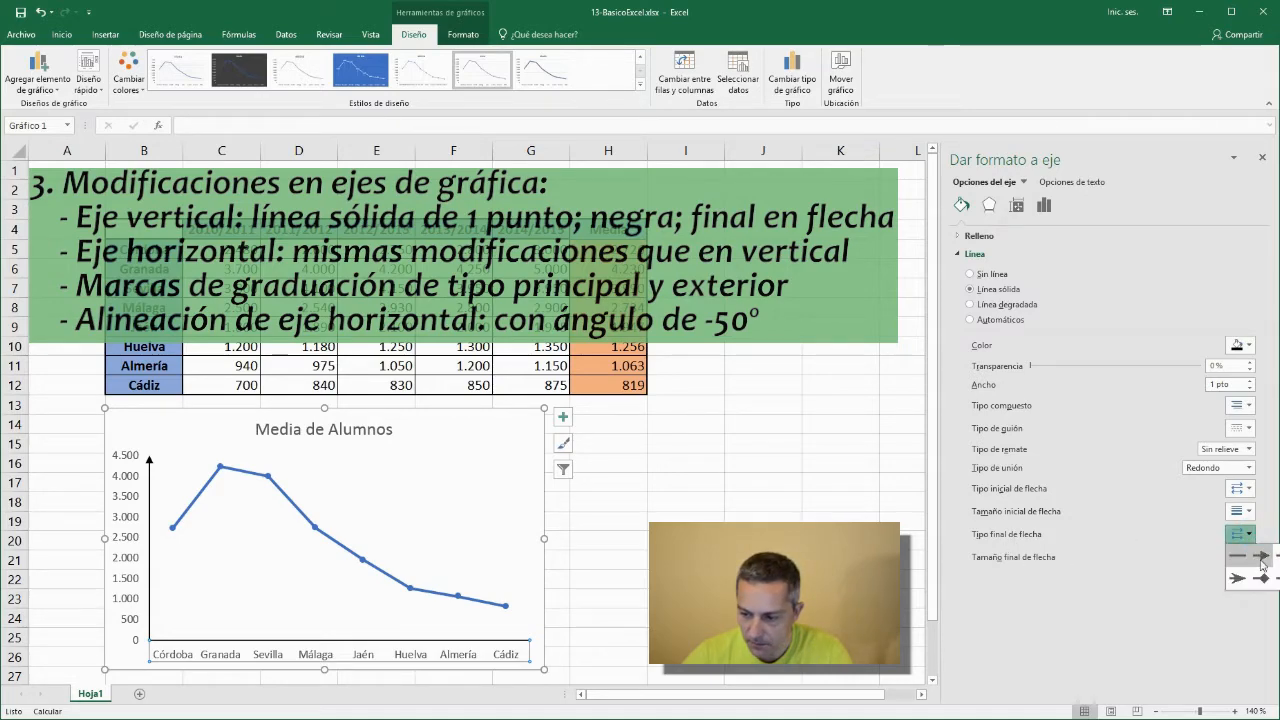
pyautogui.click(1261, 557)
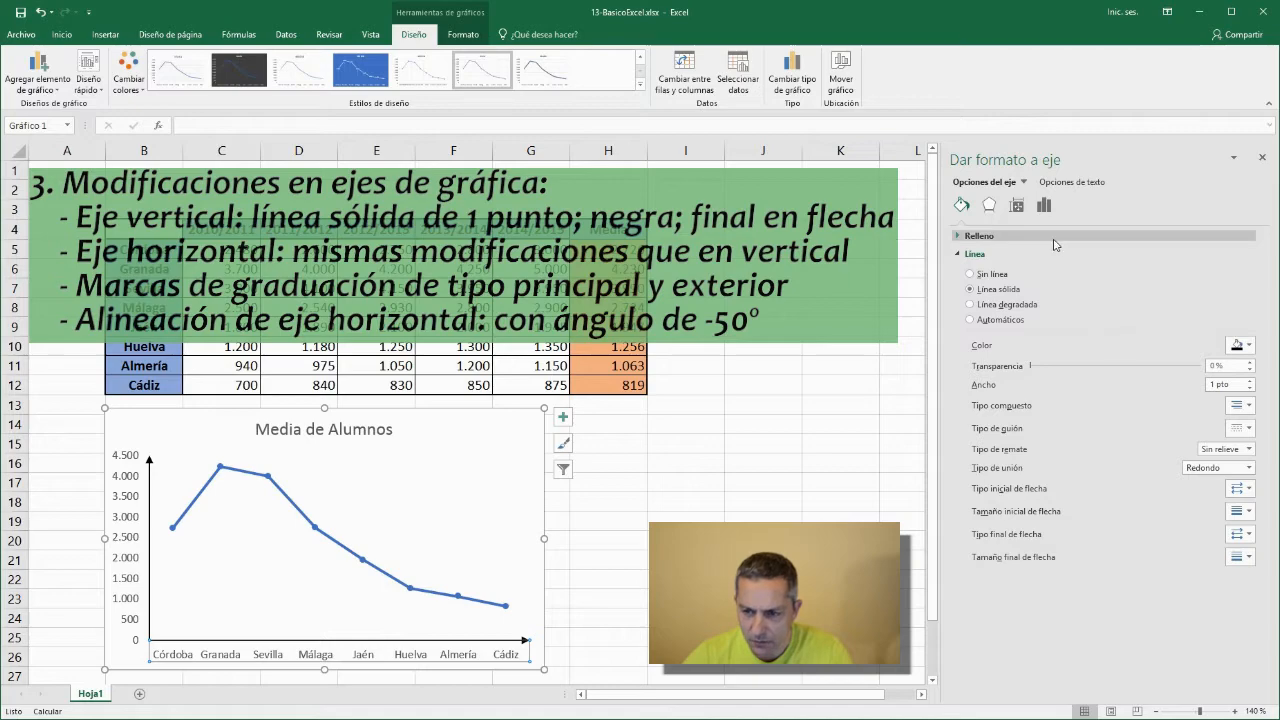
# Set the horizontal axis's major tick marks (Tipo principal) to Exterior.
pyautogui.click(991, 210)
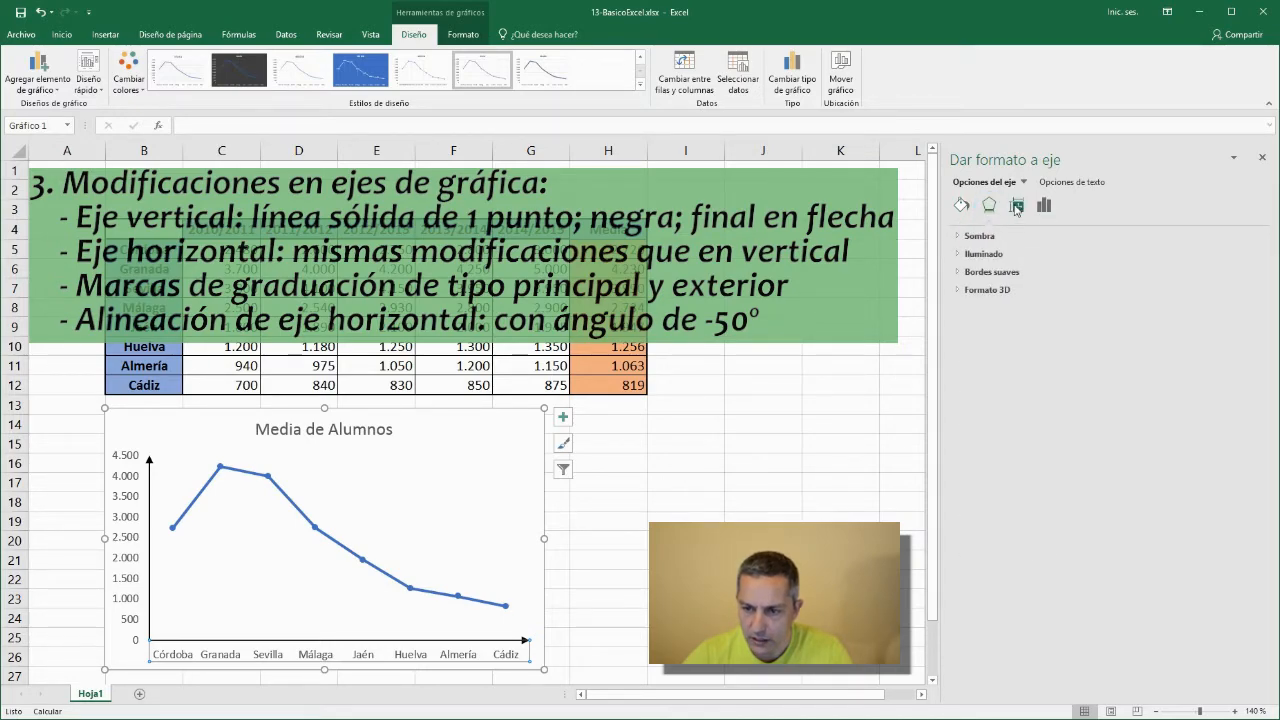
pyautogui.click(1048, 208)
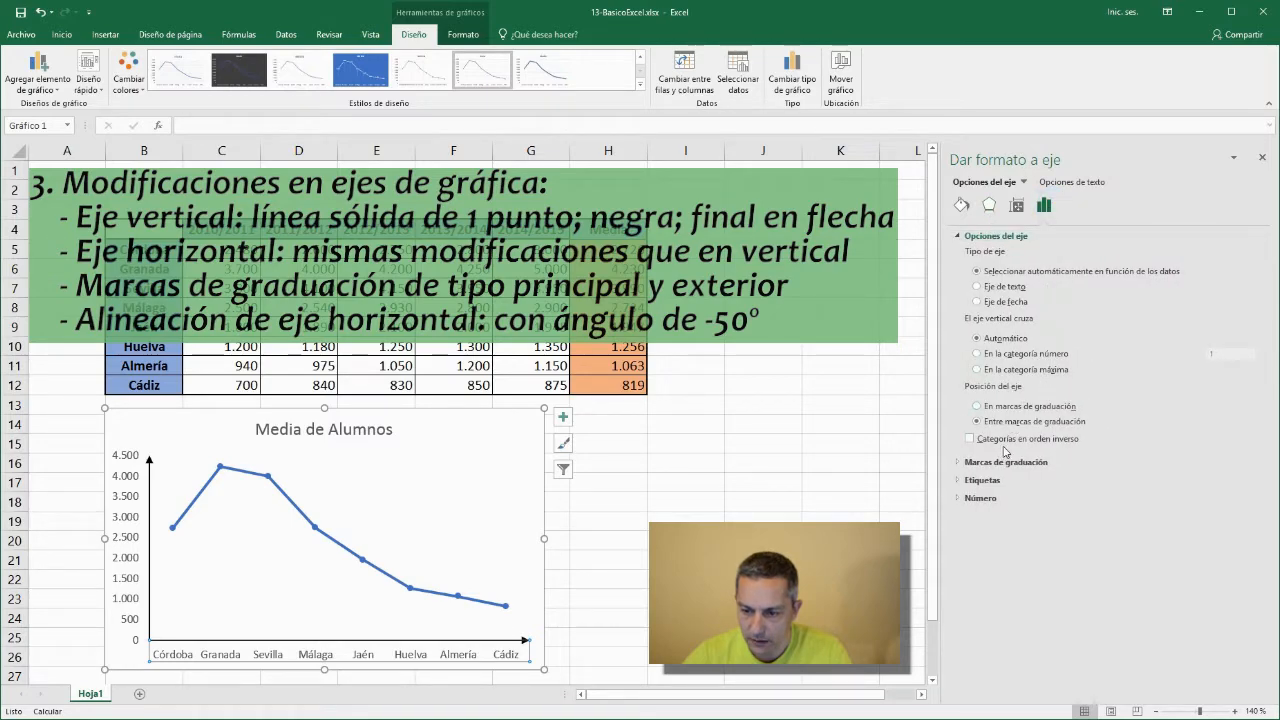
pyautogui.click(958, 464)
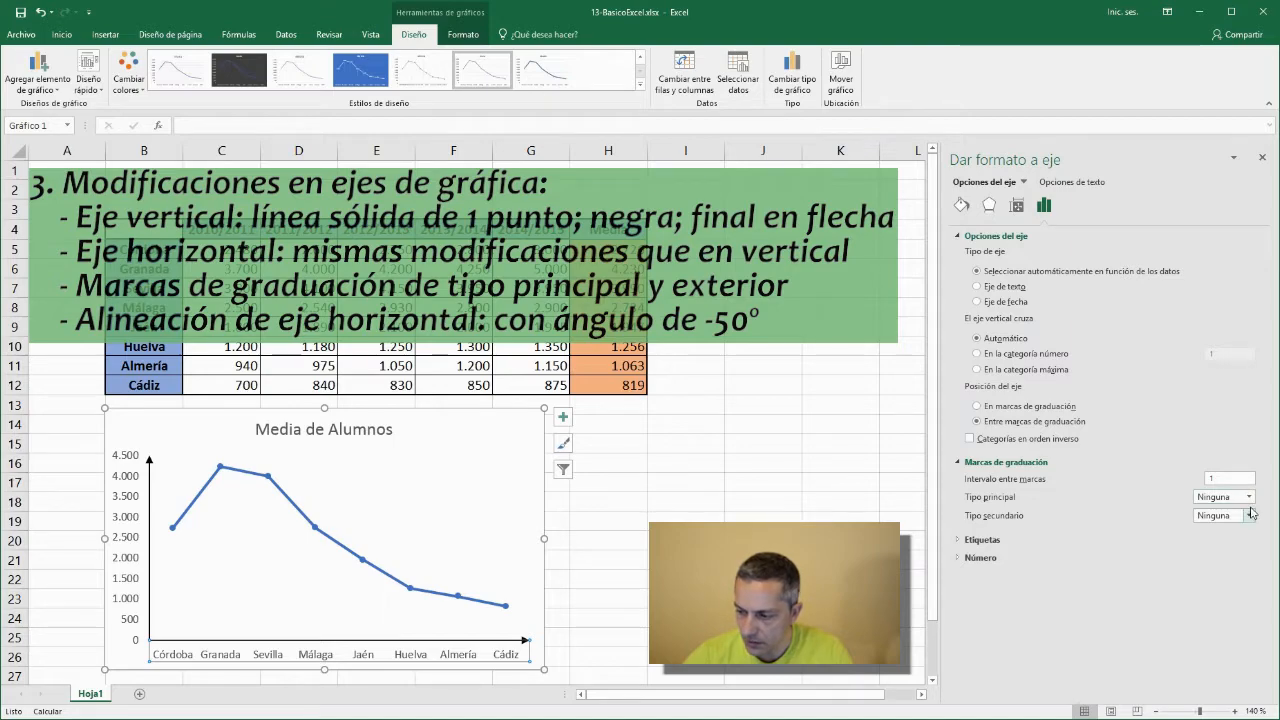
pyautogui.click(1248, 497)
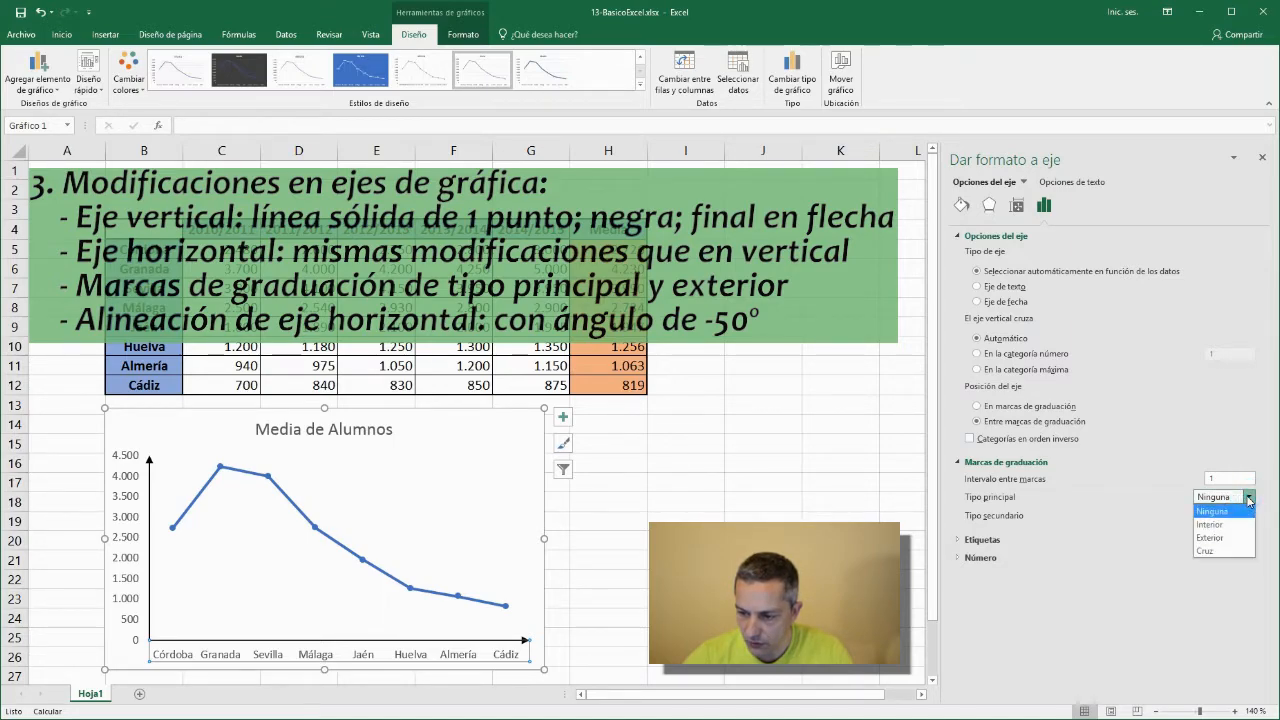
pyautogui.click(1212, 538)
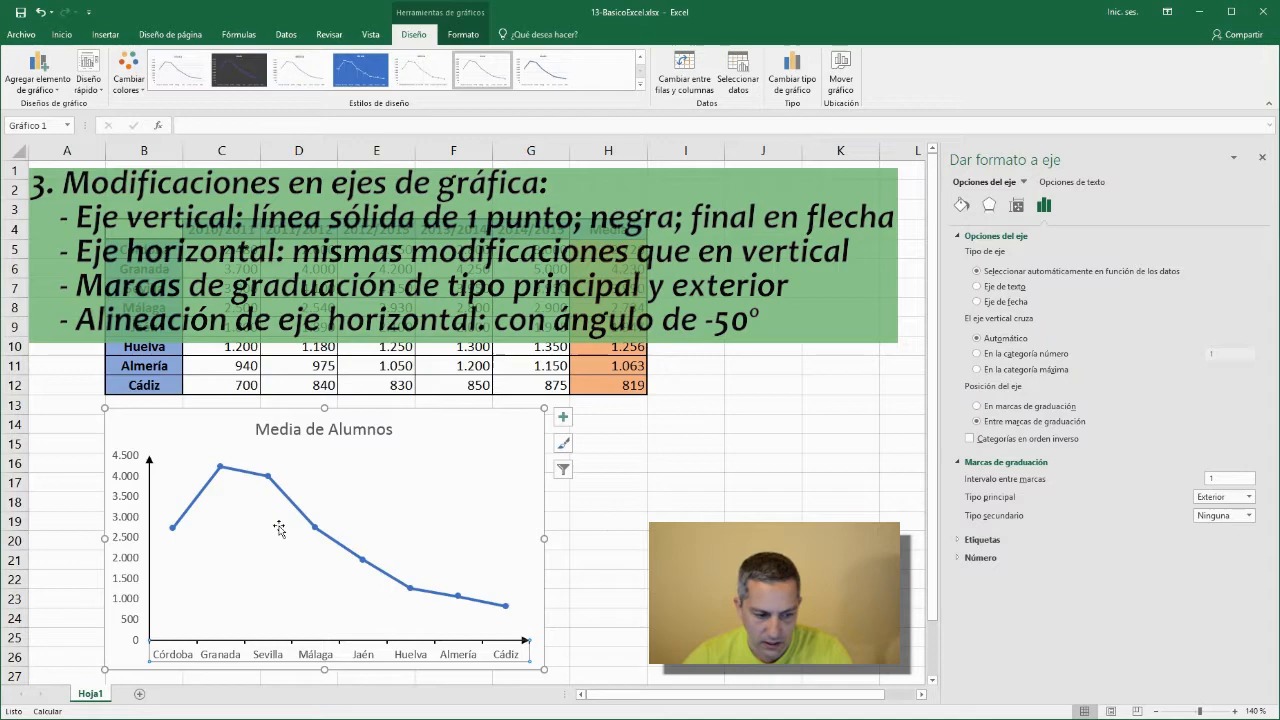
# Set the vertical axis's major tick marks (Tipo principal) to Exterior.
pyautogui.click(150, 546)
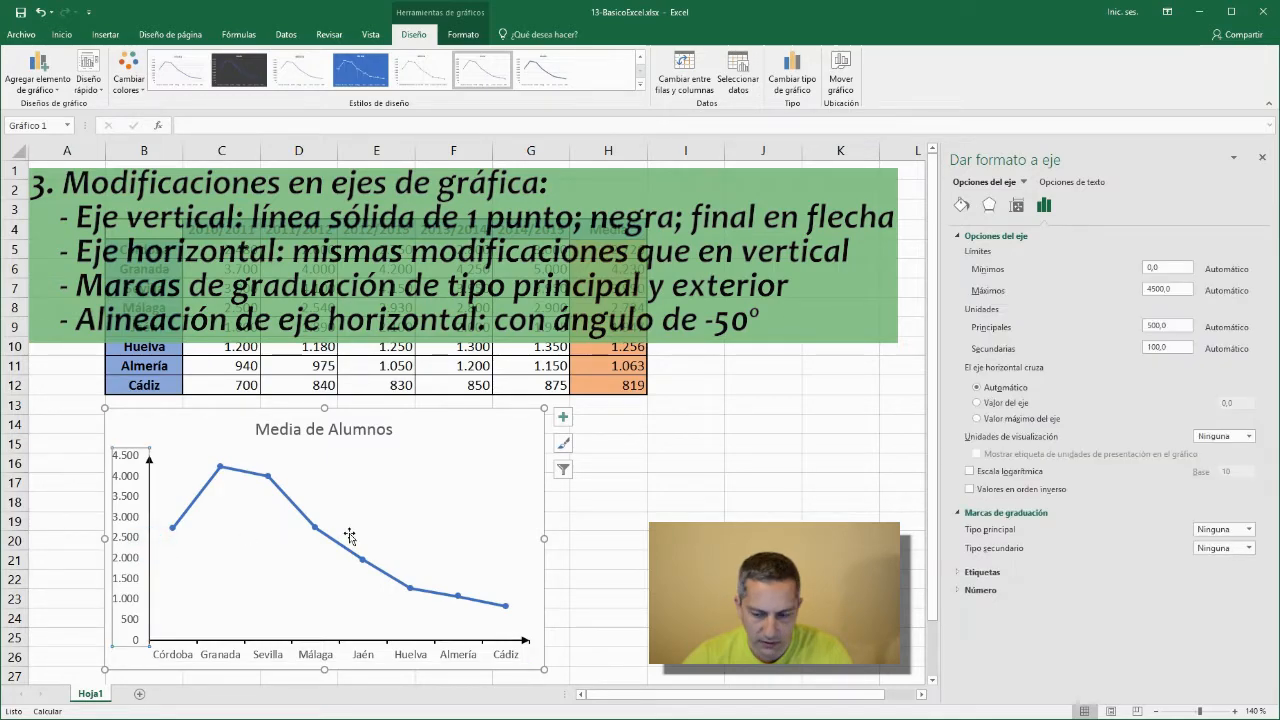
pyautogui.click(1249, 534)
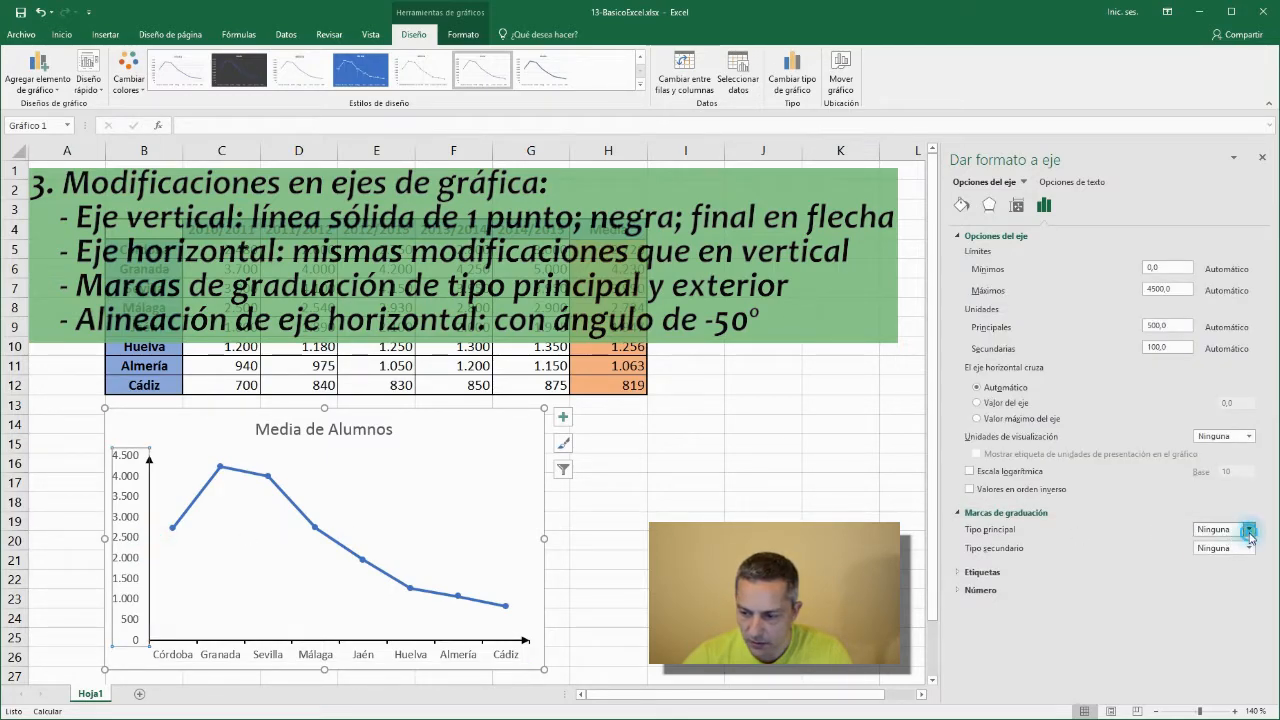
pyautogui.click(1218, 576)
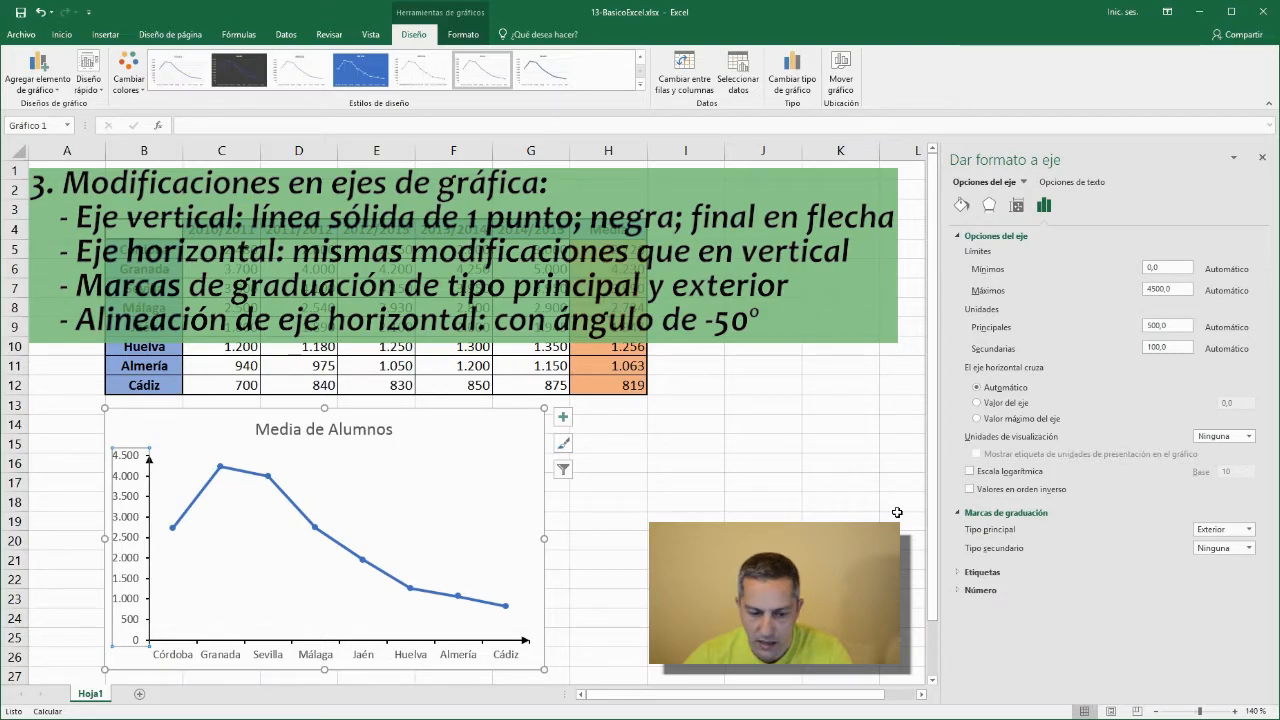
# Open the alignment settings (Alineación) for the chart's horizontal axis.
pyautogui.click(470, 652)
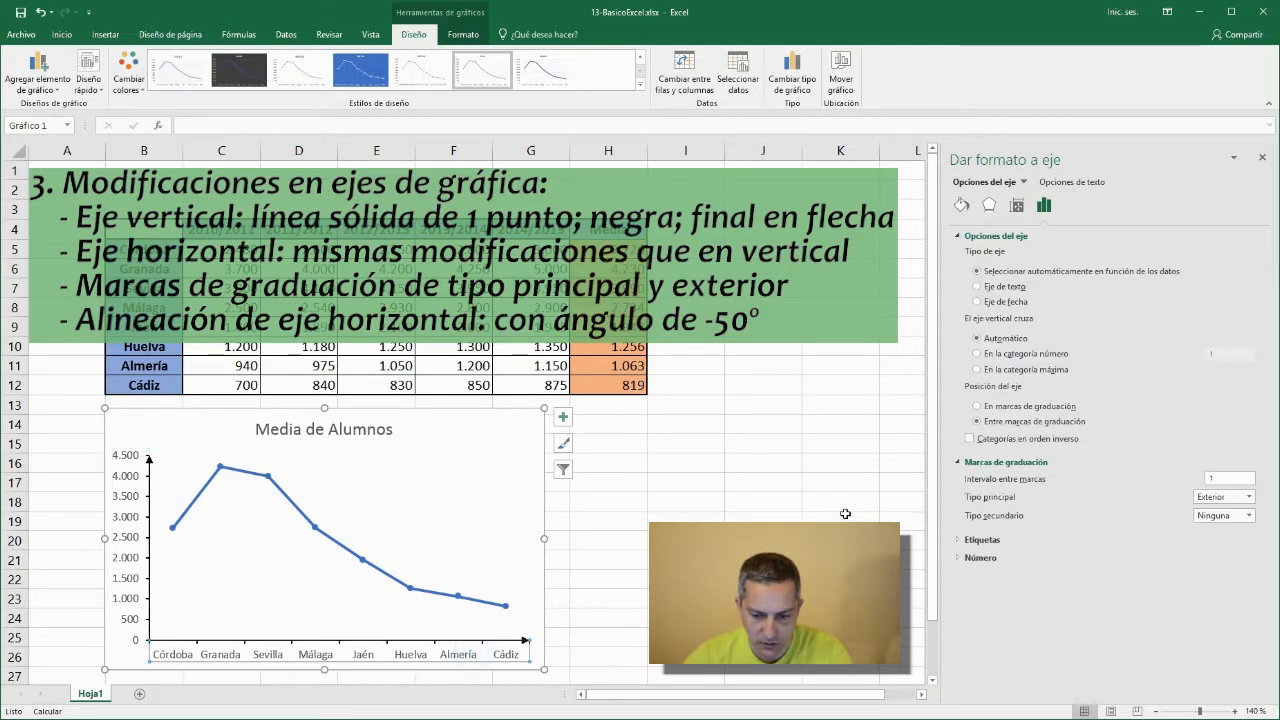
pyautogui.scroll(-2, 934, 487)
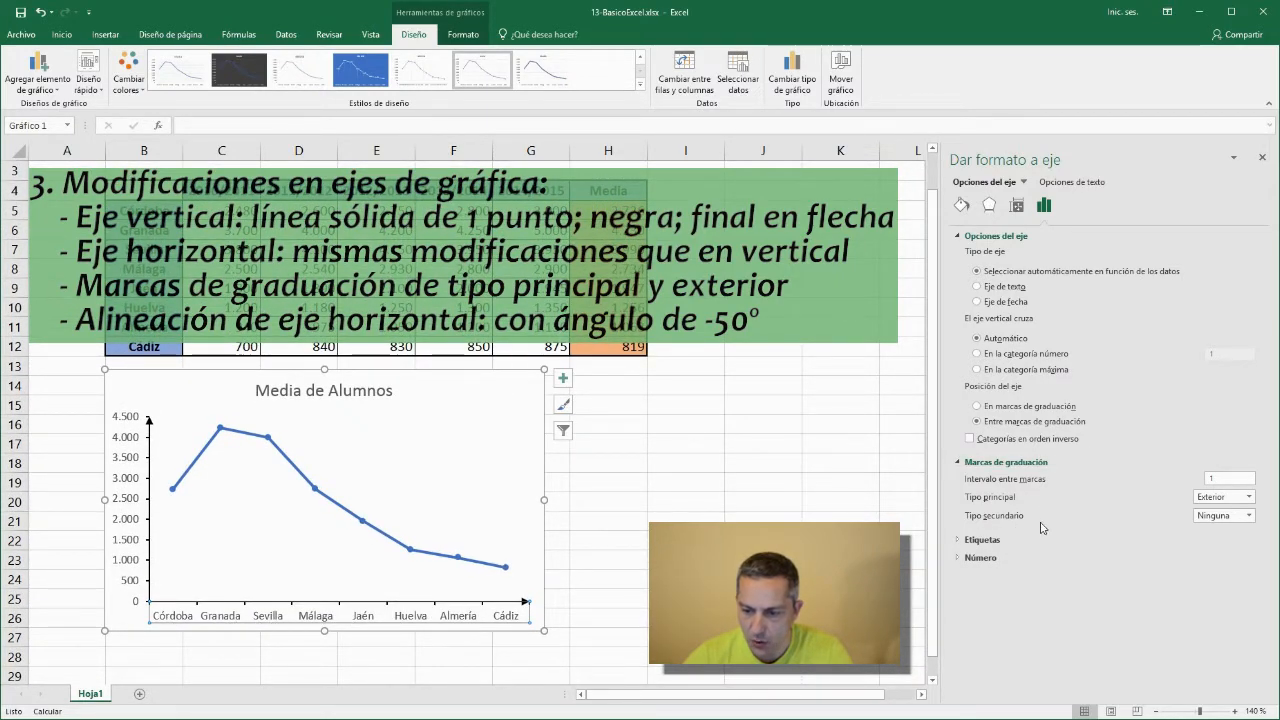
pyautogui.click(1020, 208)
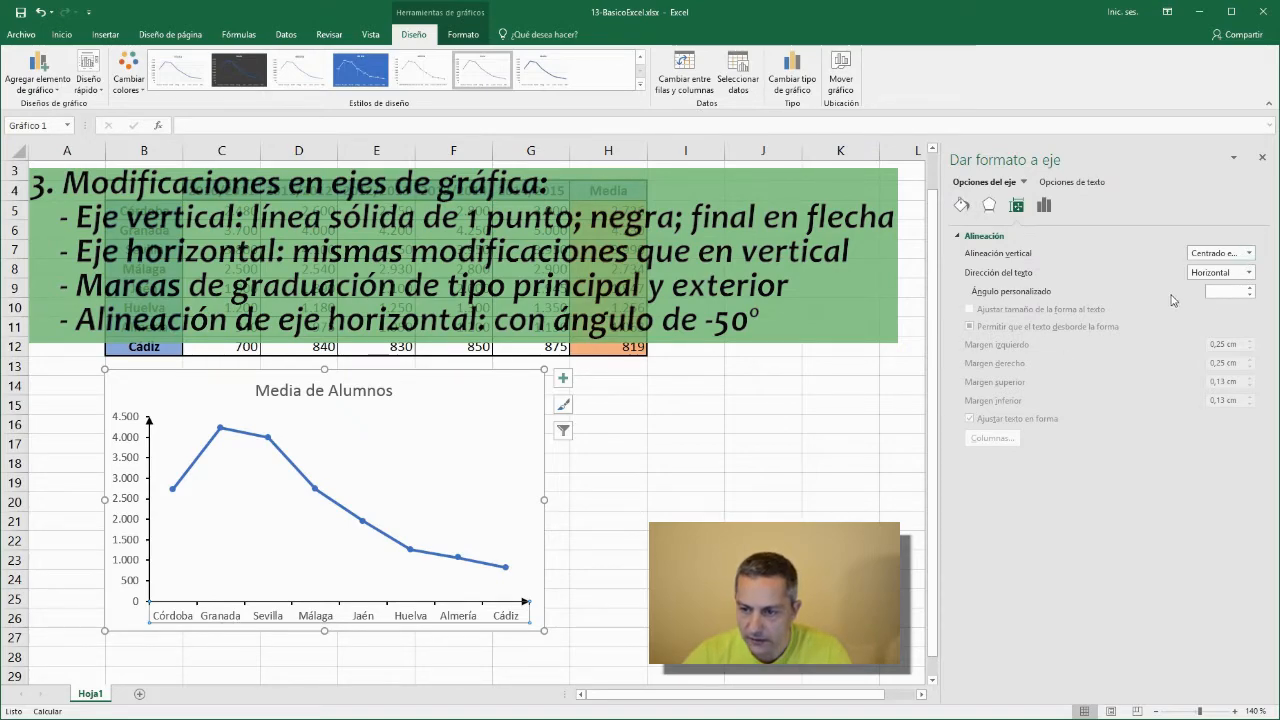
# Try a text direction rotated to -90° on the horizontal axis labels, and restore the Horizontal direction.
pyautogui.click(1248, 274)
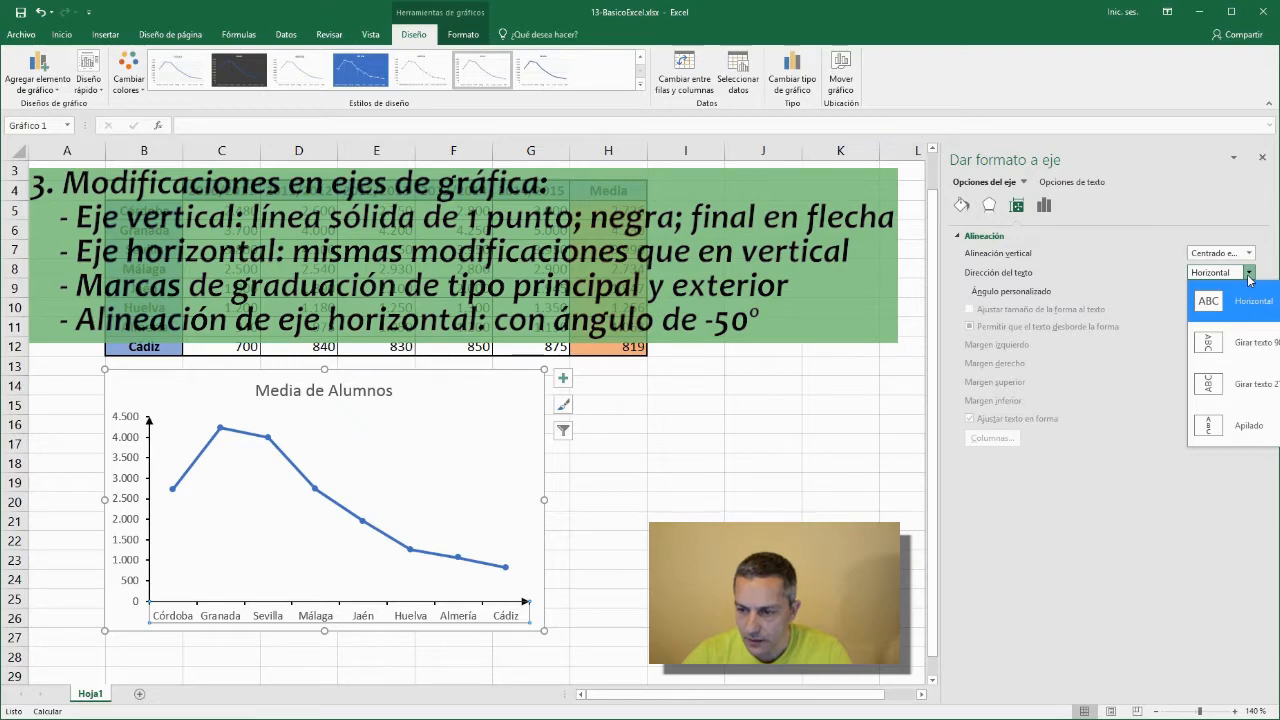
pyautogui.click(1248, 394)
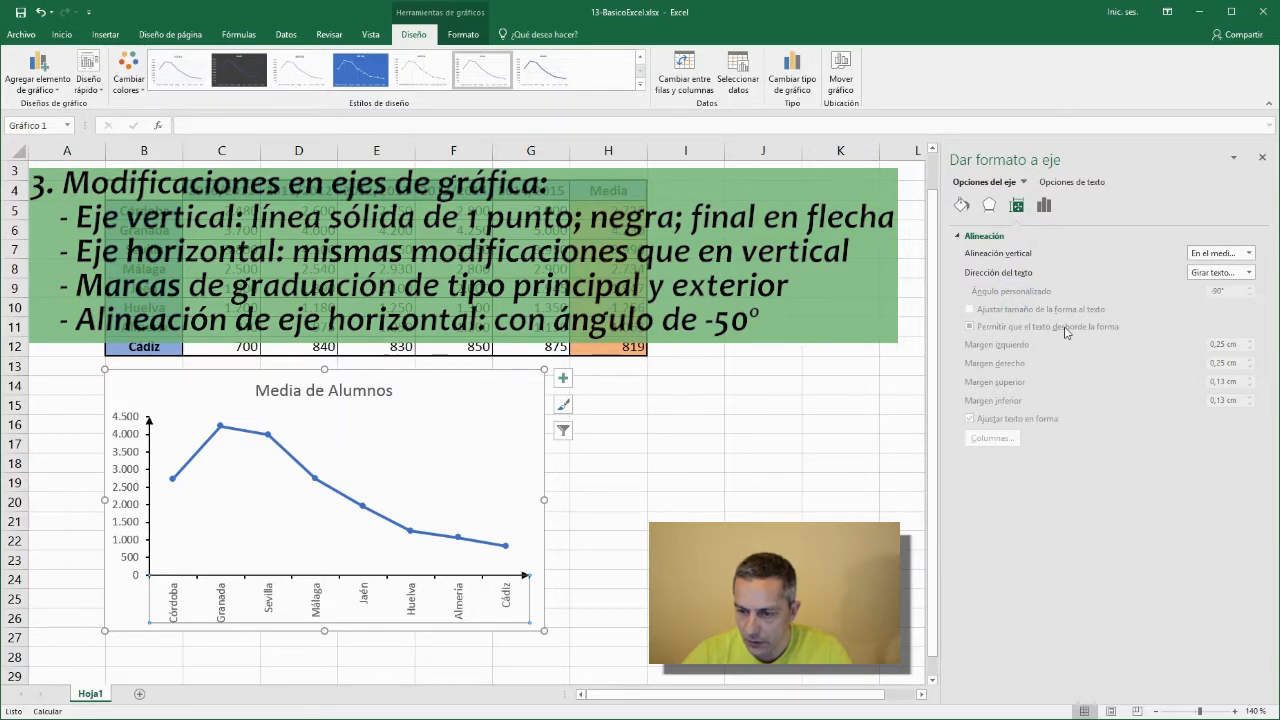
pyautogui.click(1248, 254)
pyautogui.click(1248, 254)
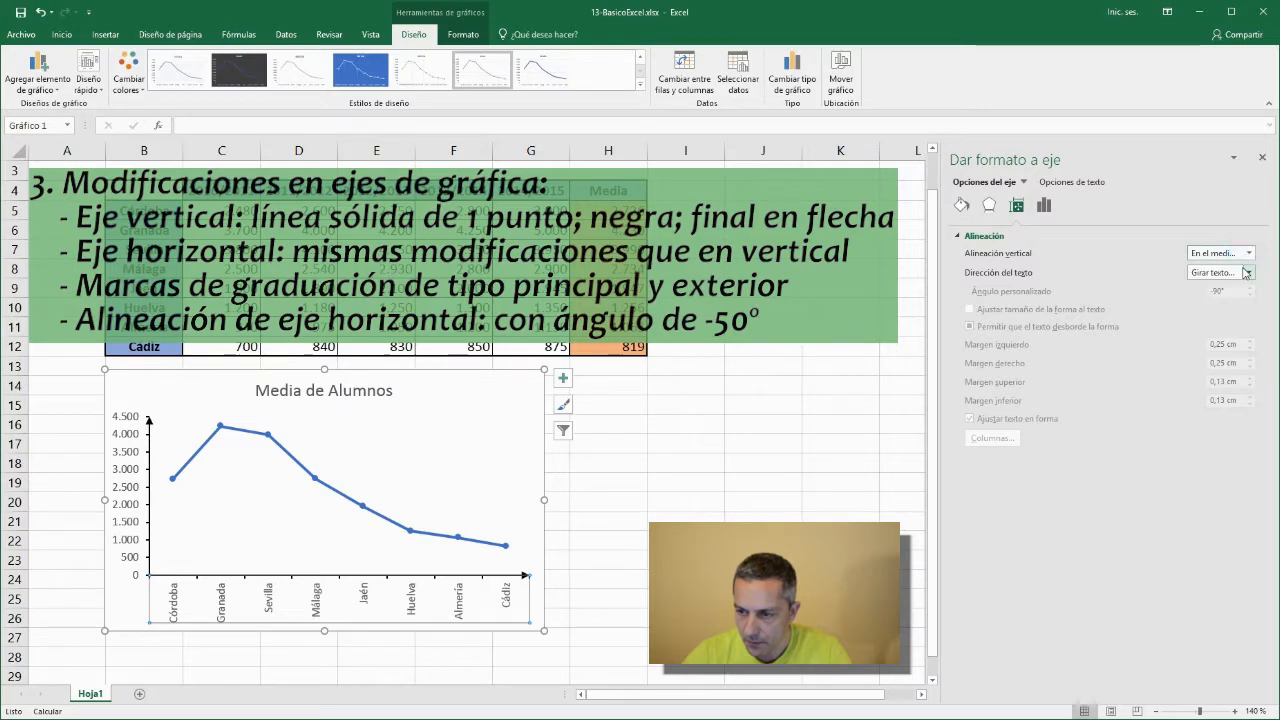
pyautogui.click(1249, 273)
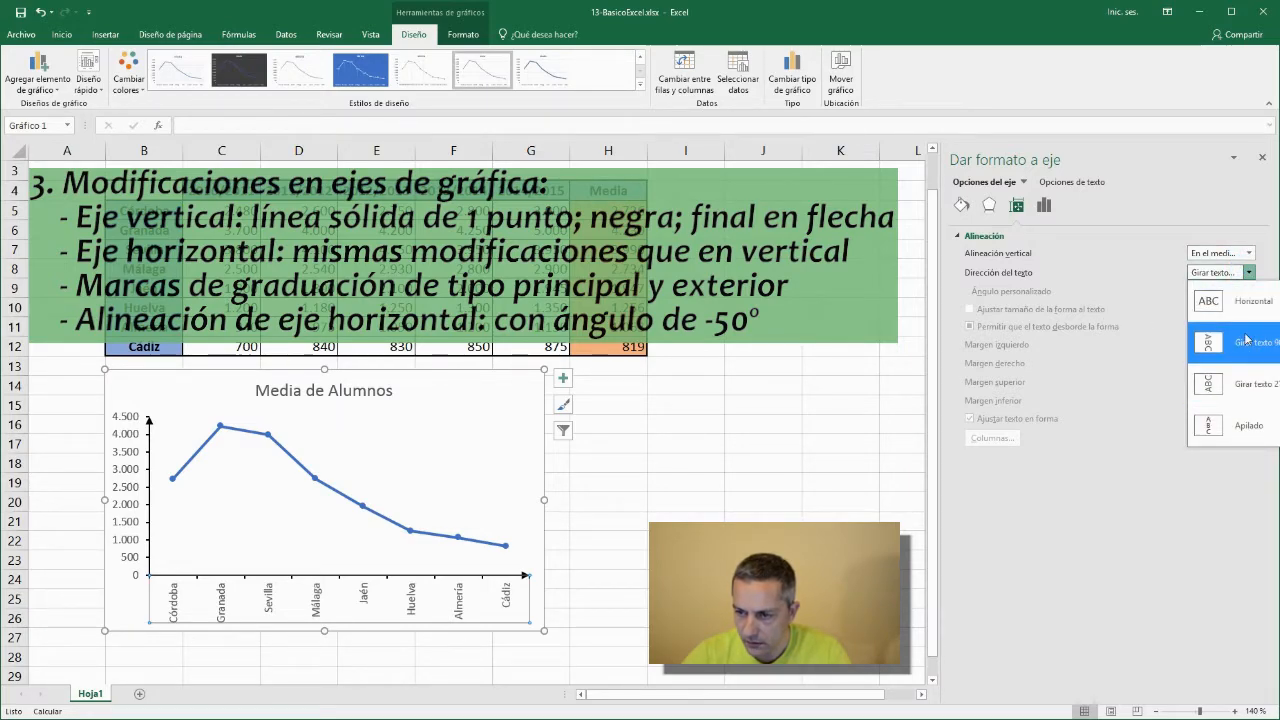
pyautogui.click(1254, 303)
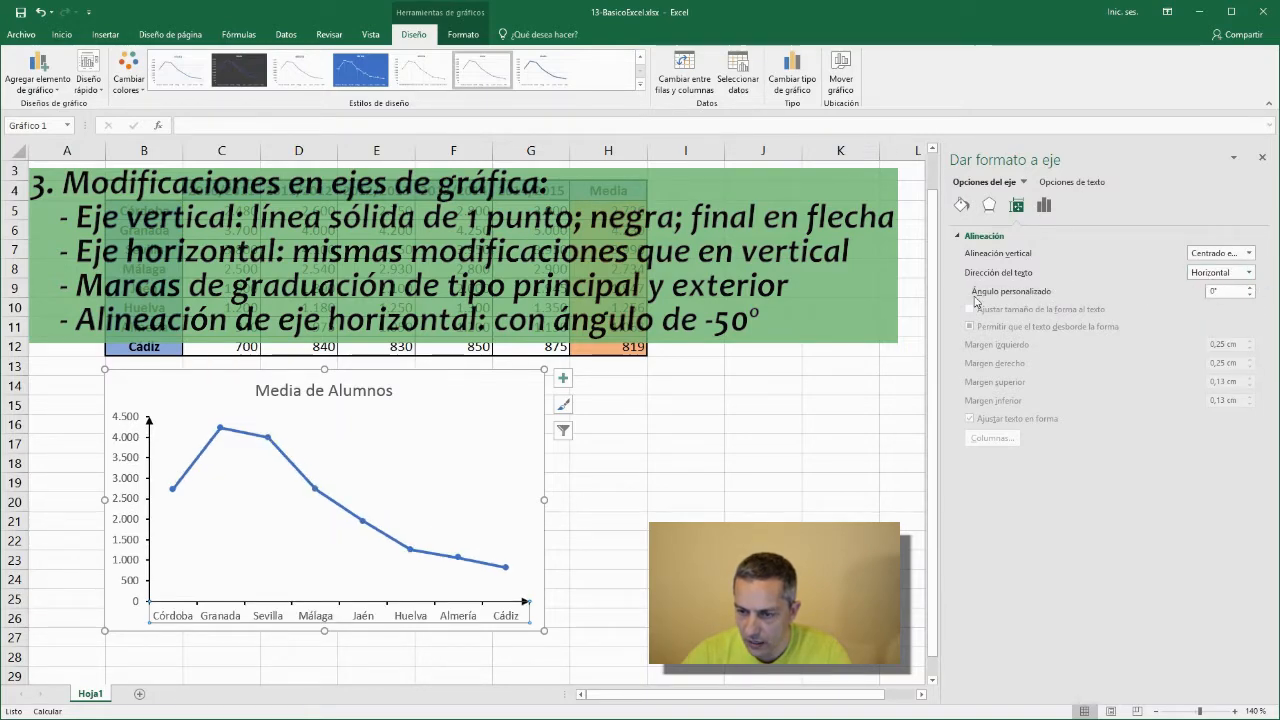
# Set the custom angle (Ángulo personalizado) of the horizontal axis labels to -50°.
pyautogui.click(1248, 272)
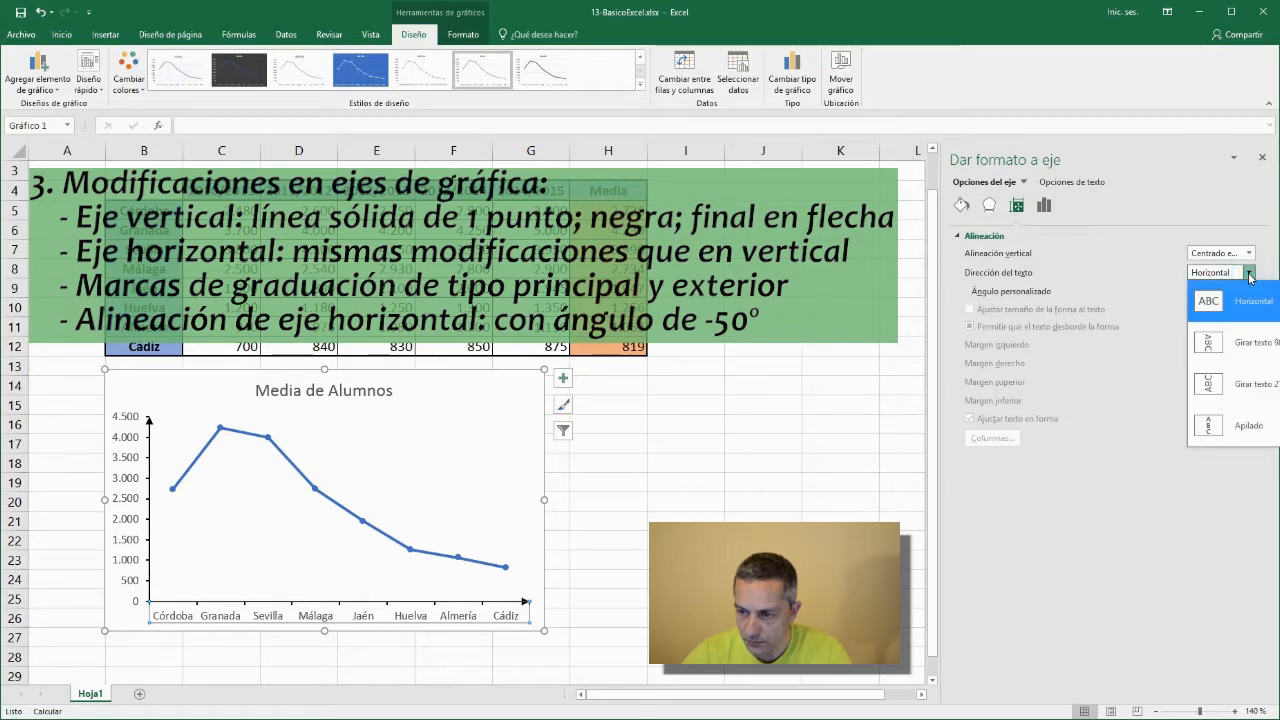
pyautogui.click(1220, 291)
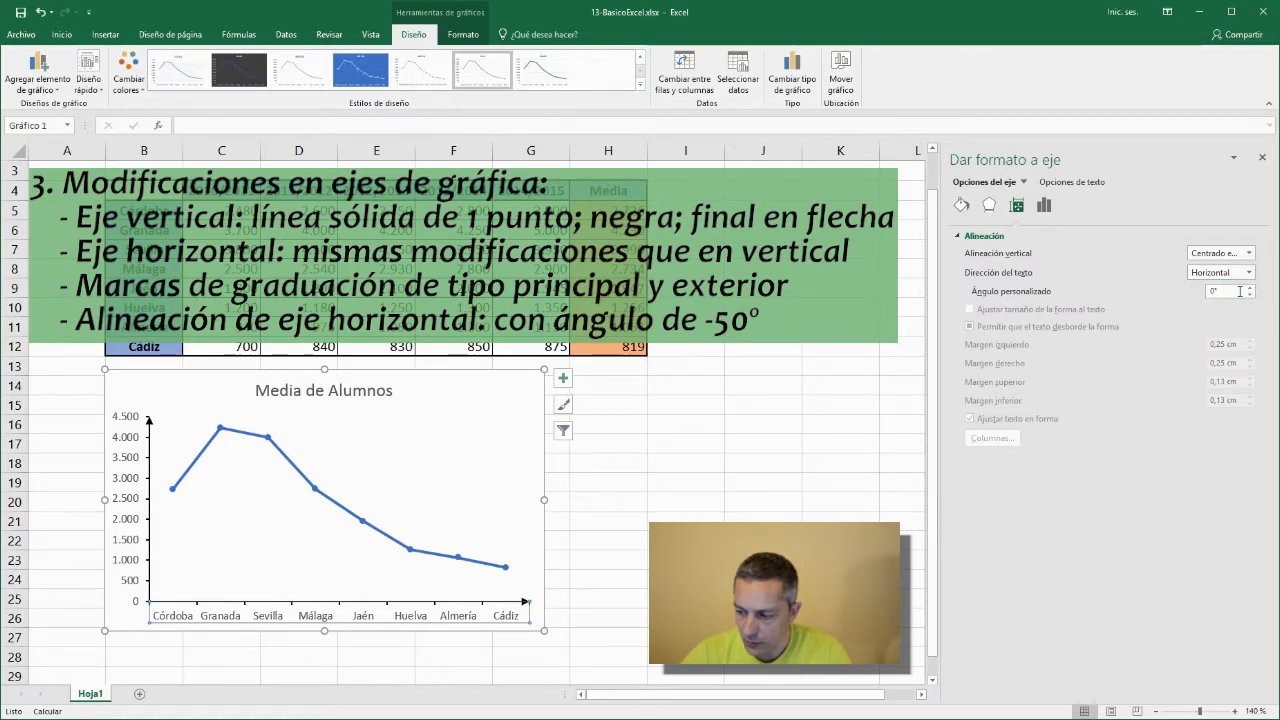
pyautogui.doubleClick(1220, 291)
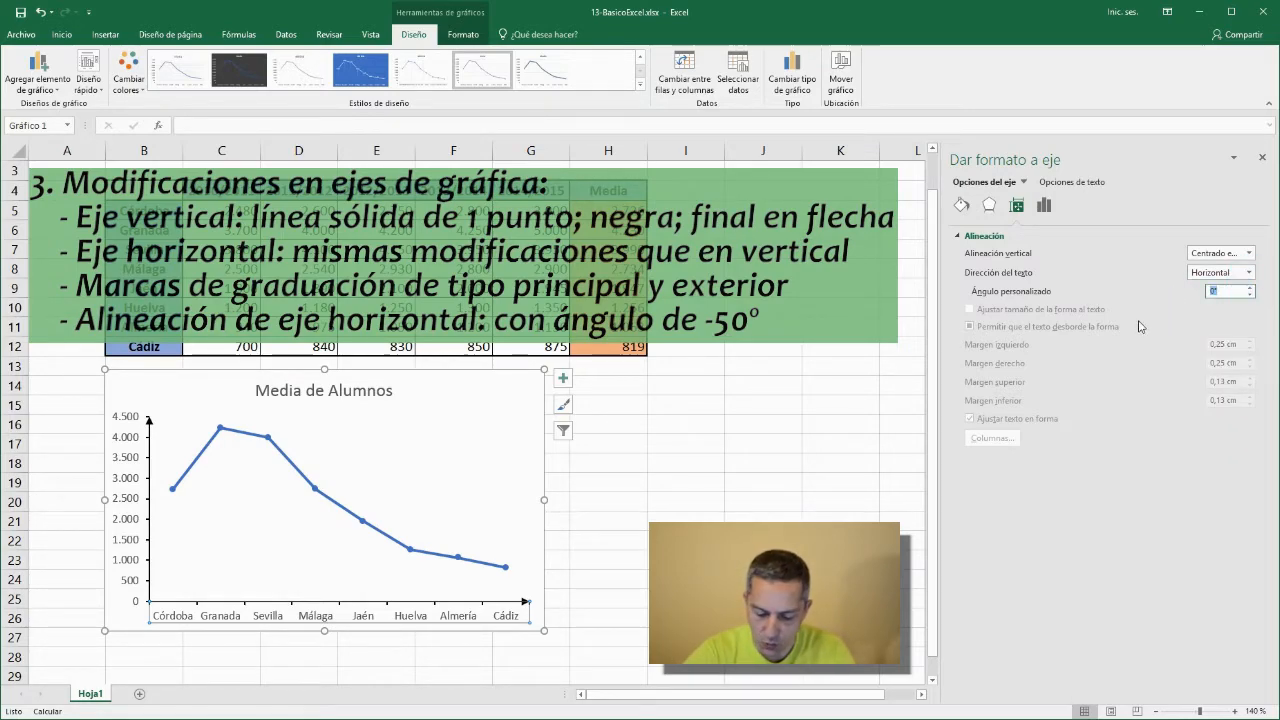
pyautogui.write('-')
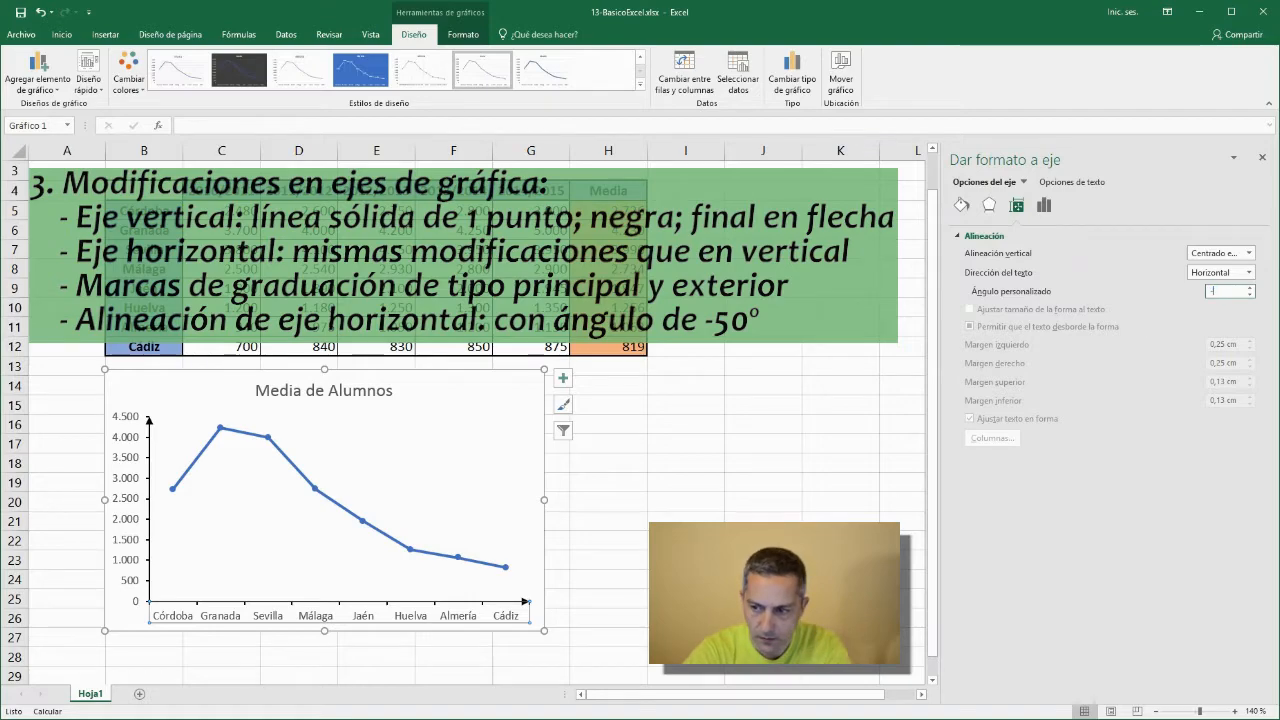
pyautogui.write('50')
pyautogui.press('Return')
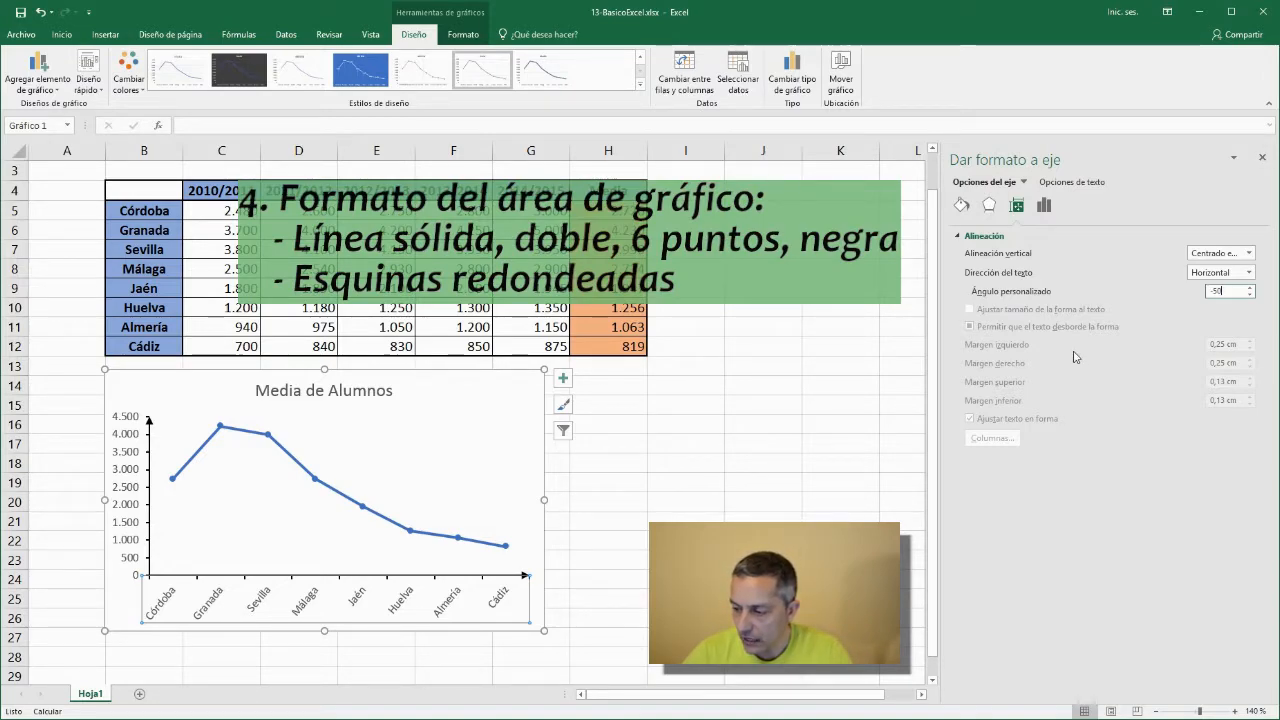
# Give the chart area a solid border line (Línea sólida) with a double-line compound type (Tipo compuesto).
pyautogui.click(757, 468)
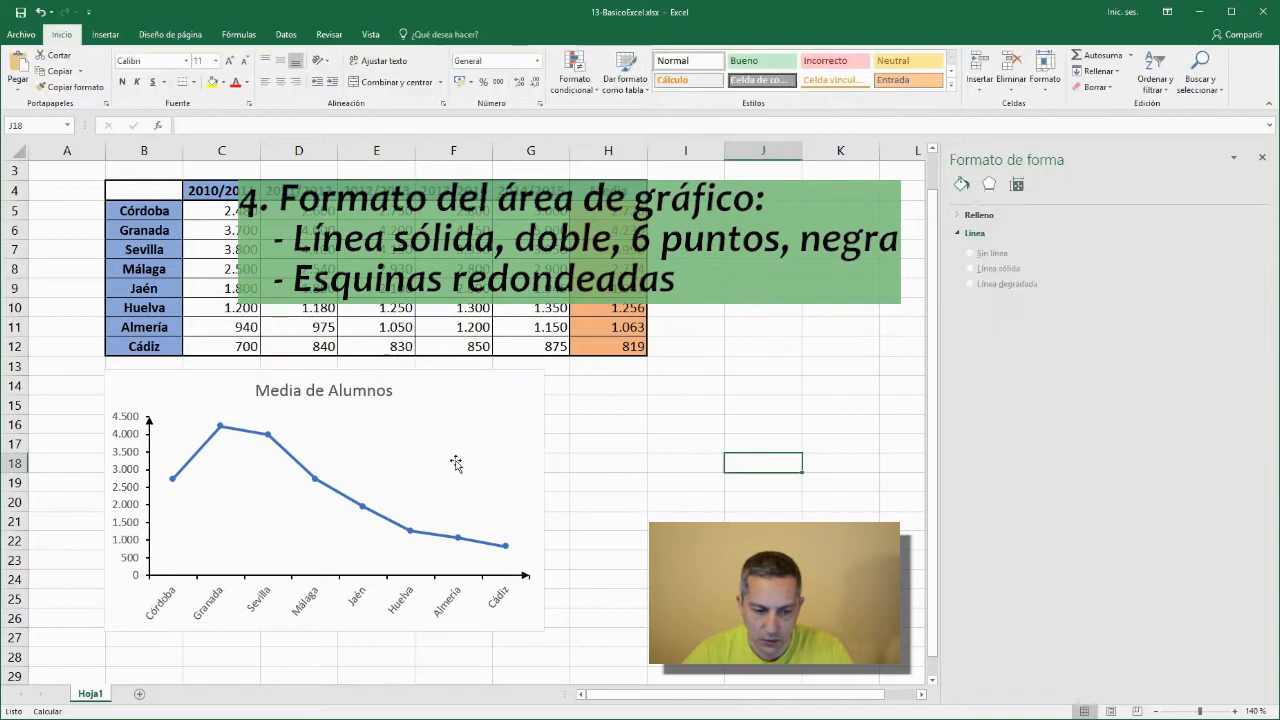
pyautogui.click(451, 463)
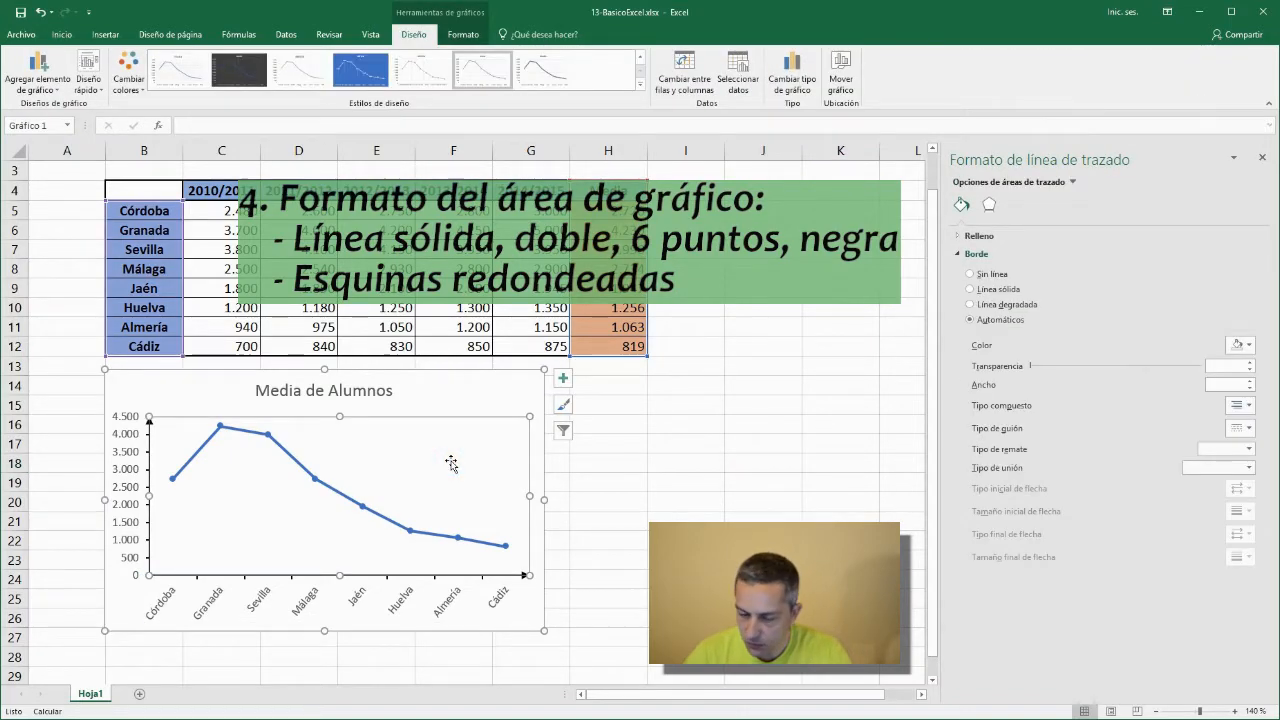
pyautogui.click(465, 402)
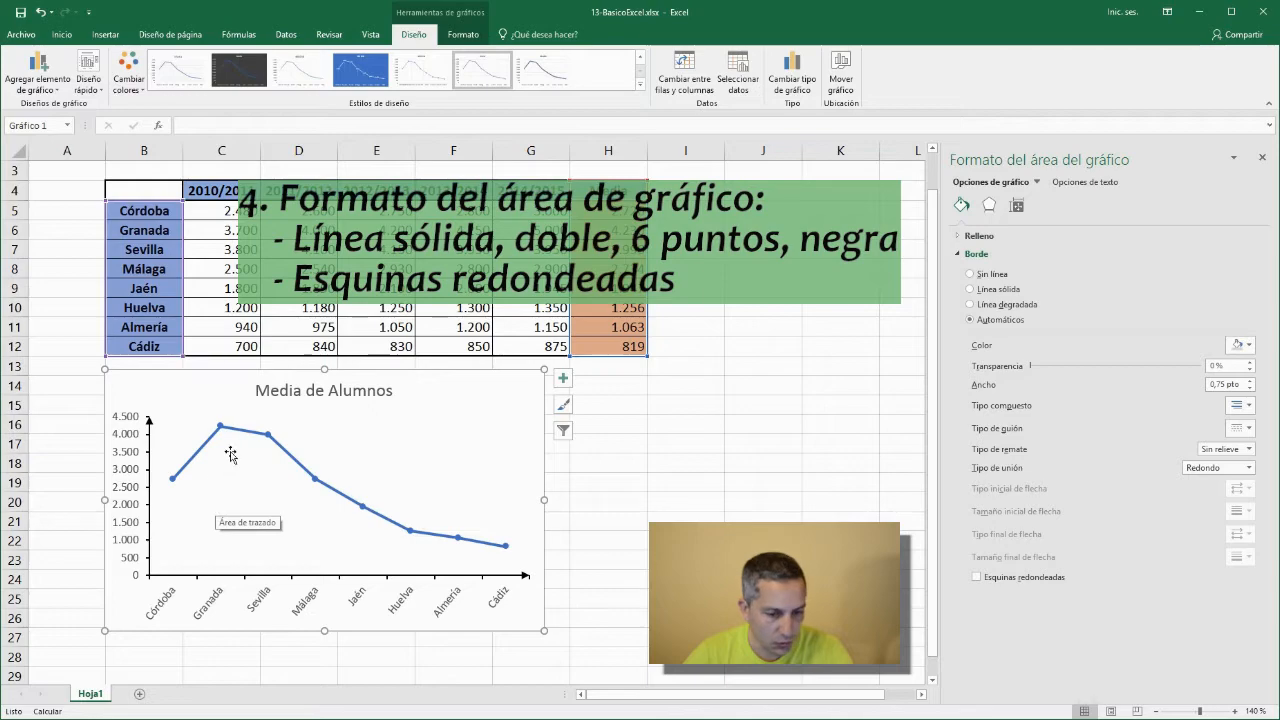
pyautogui.click(970, 290)
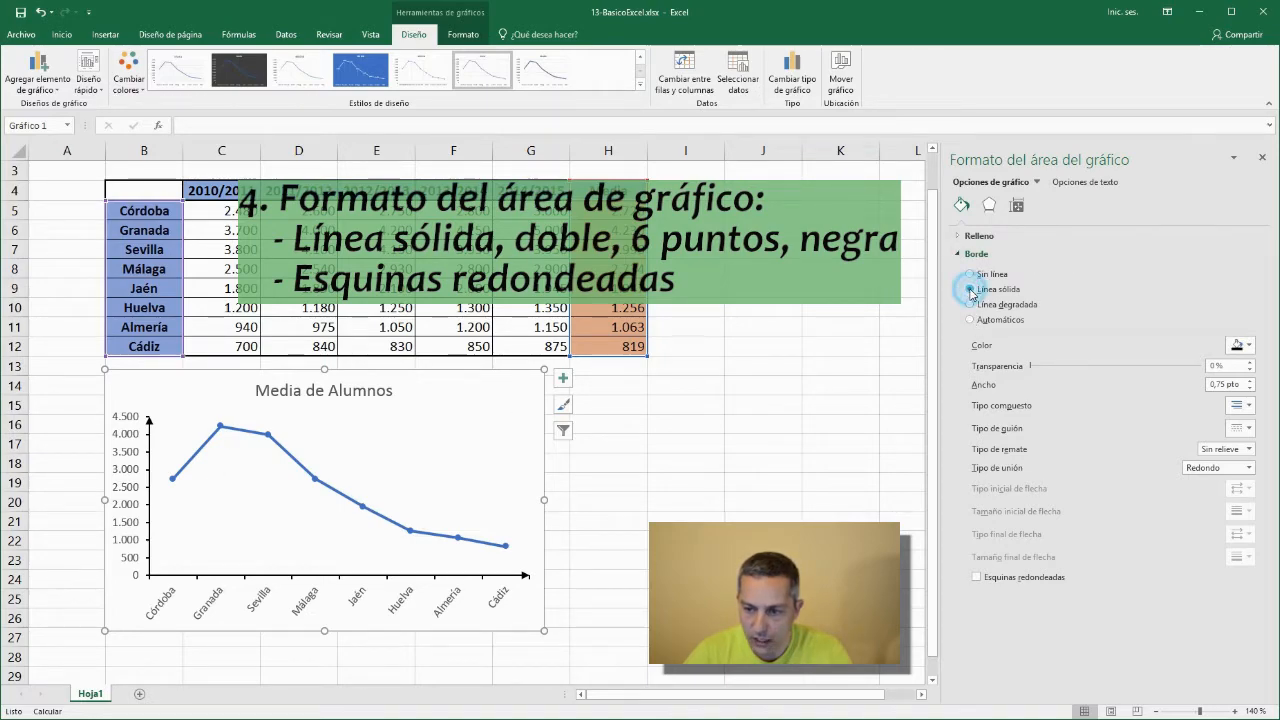
pyautogui.click(1250, 406)
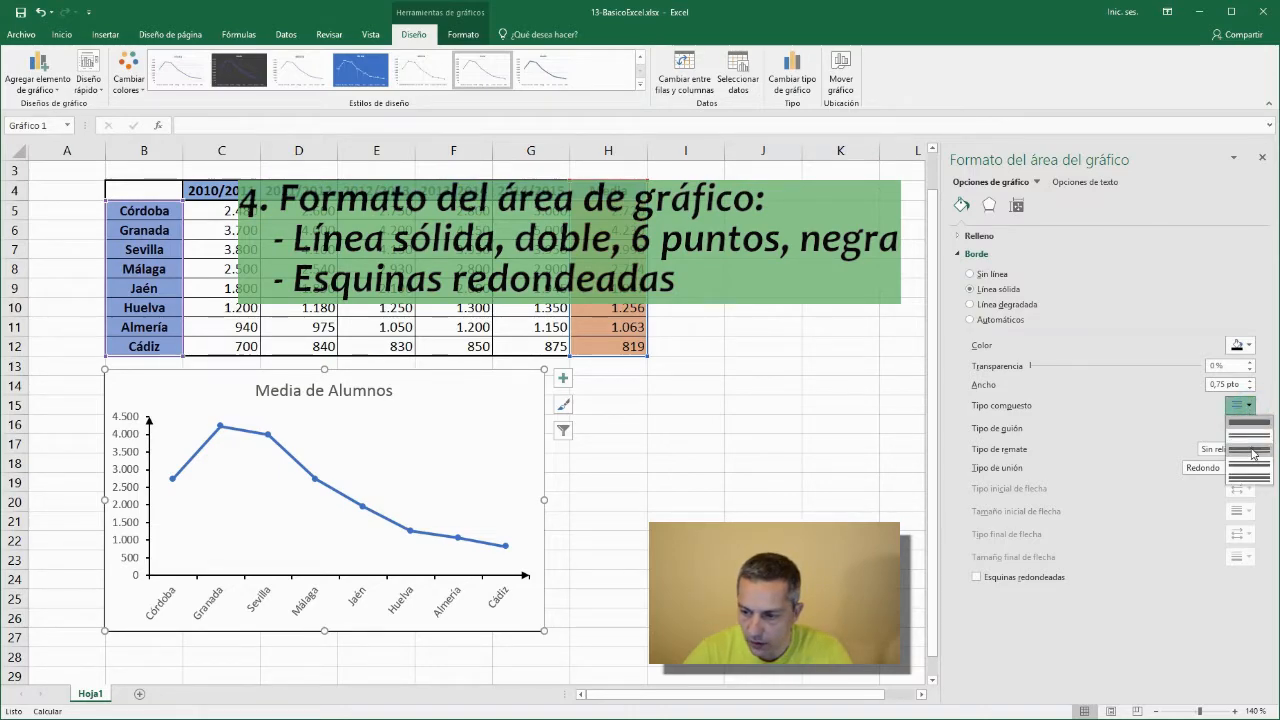
pyautogui.click(1250, 452)
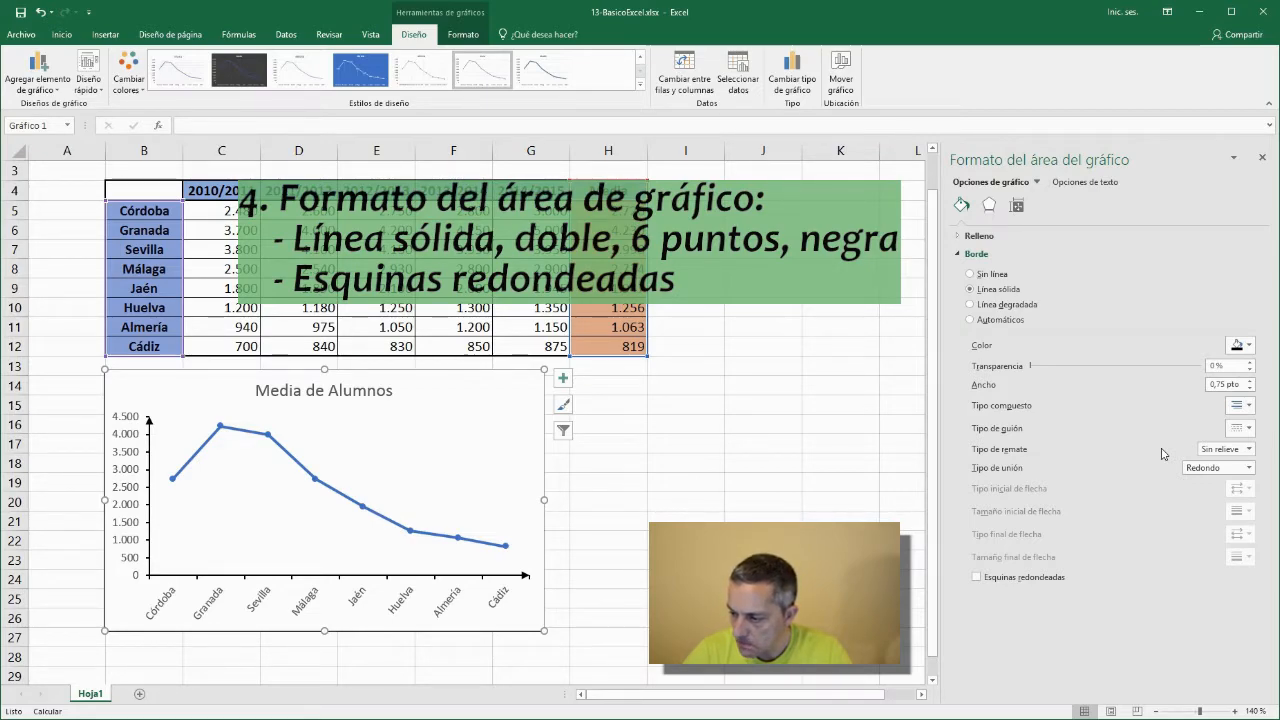
# Set the chart area's border width (Ancho) to 6 pto and enable rounded corners (Esquinas redondeadas).
pyautogui.click(1241, 384)
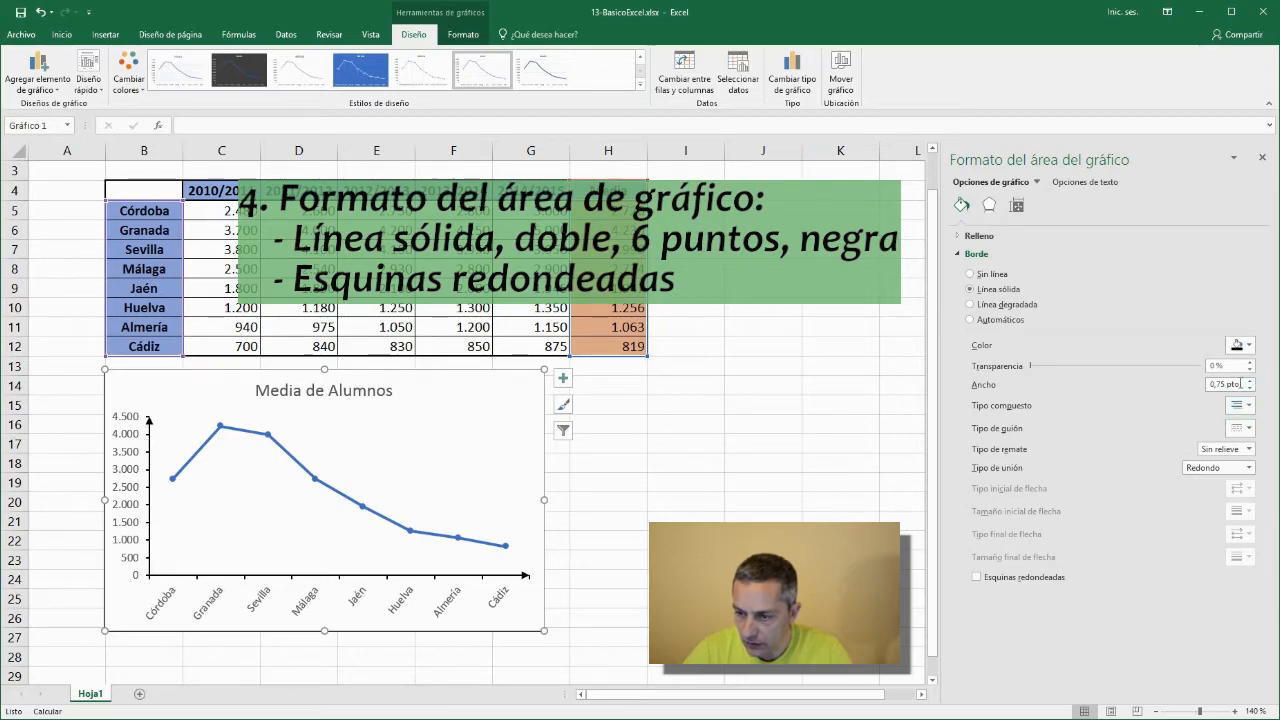
pyautogui.click(1250, 382)
pyautogui.click(1250, 382)
pyautogui.click(1250, 382)
pyautogui.click(1250, 382)
pyautogui.click(1250, 382)
pyautogui.click(1250, 382)
pyautogui.click(1250, 382)
pyautogui.click(1250, 382)
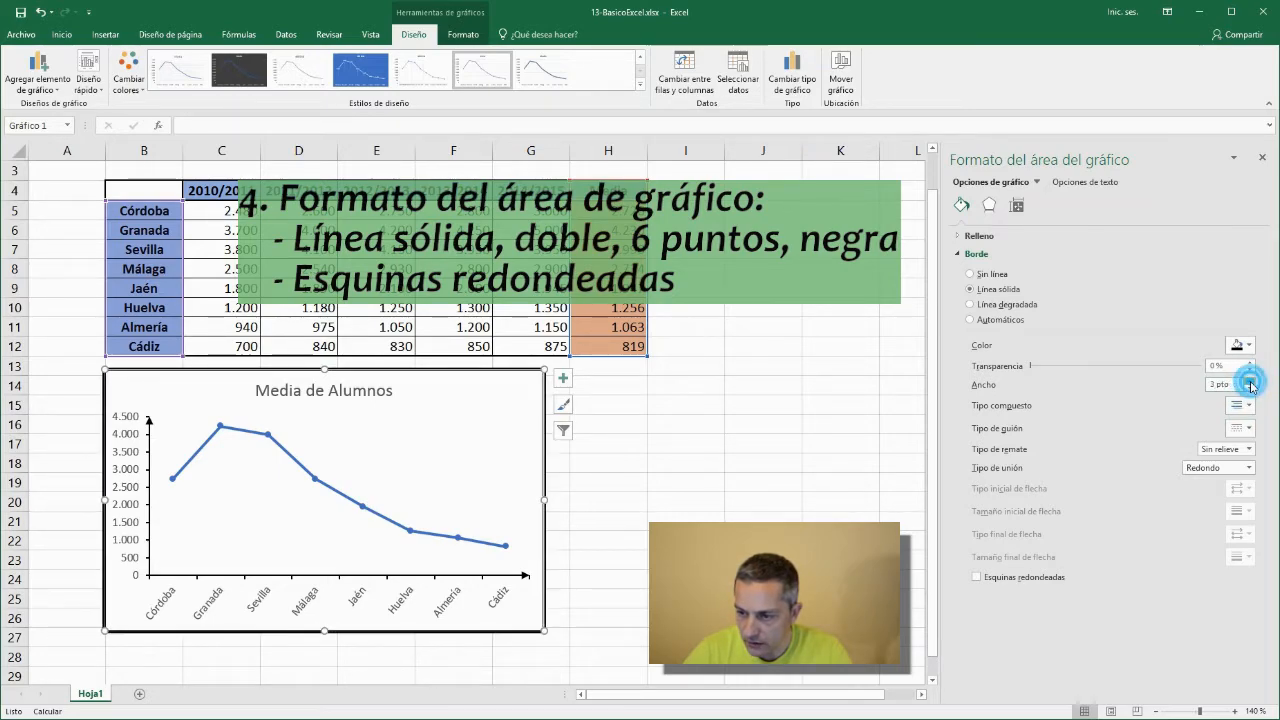
pyautogui.click(1250, 382)
pyautogui.click(1250, 382)
pyautogui.click(1250, 382)
pyautogui.click(1250, 382)
pyautogui.click(1250, 382)
pyautogui.click(1250, 382)
pyautogui.click(1250, 382)
pyautogui.click(1250, 382)
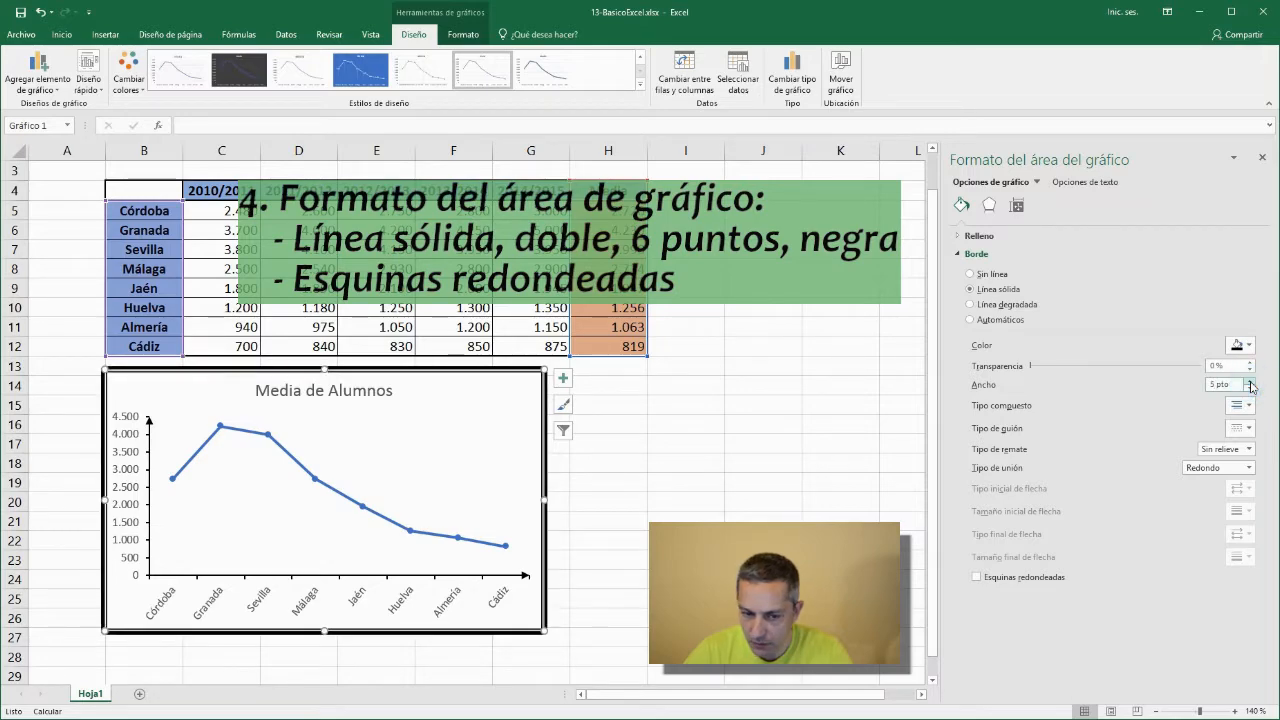
pyautogui.click(1250, 382)
pyautogui.click(1250, 382)
pyautogui.click(1250, 382)
pyautogui.click(1250, 382)
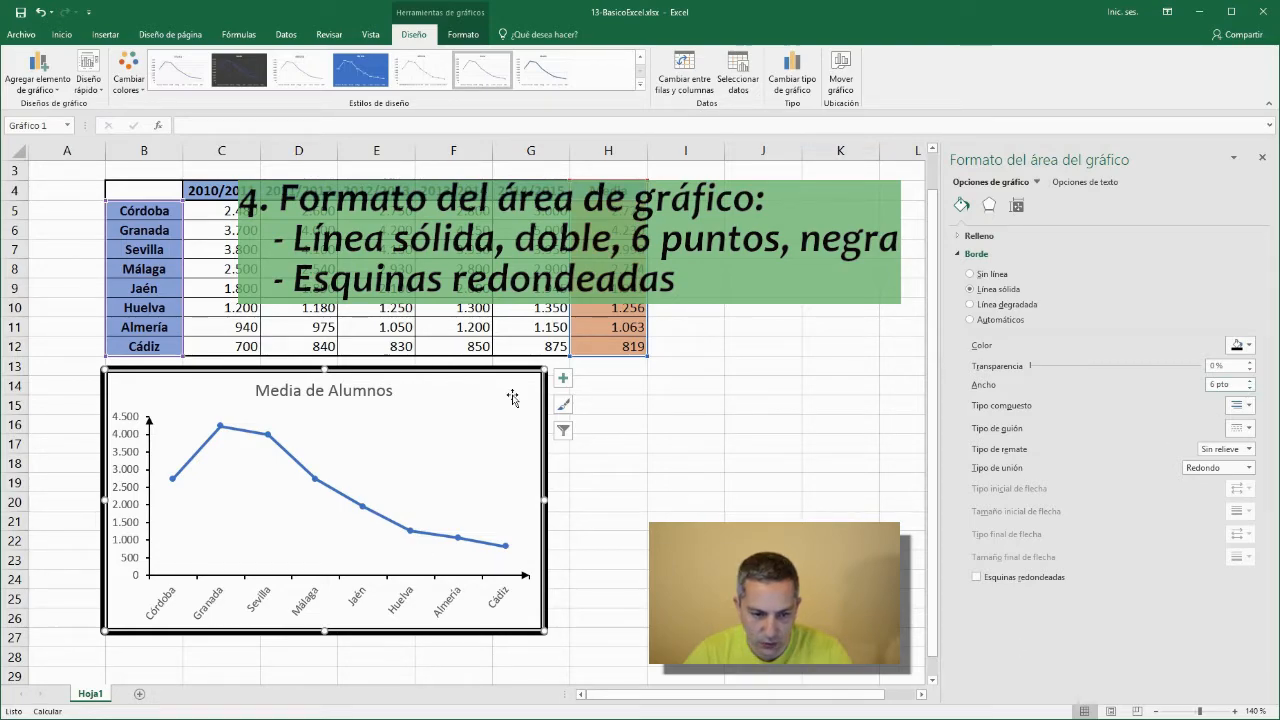
pyautogui.click(977, 578)
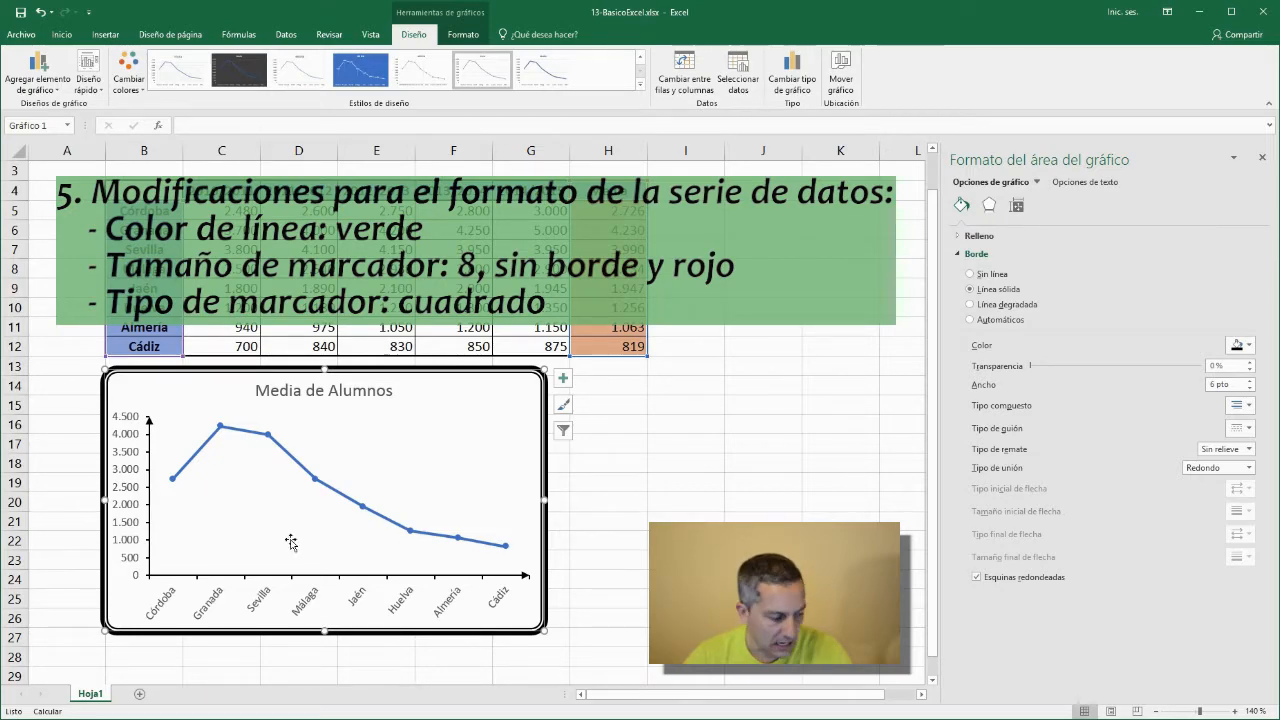
pyautogui.click(246, 436)
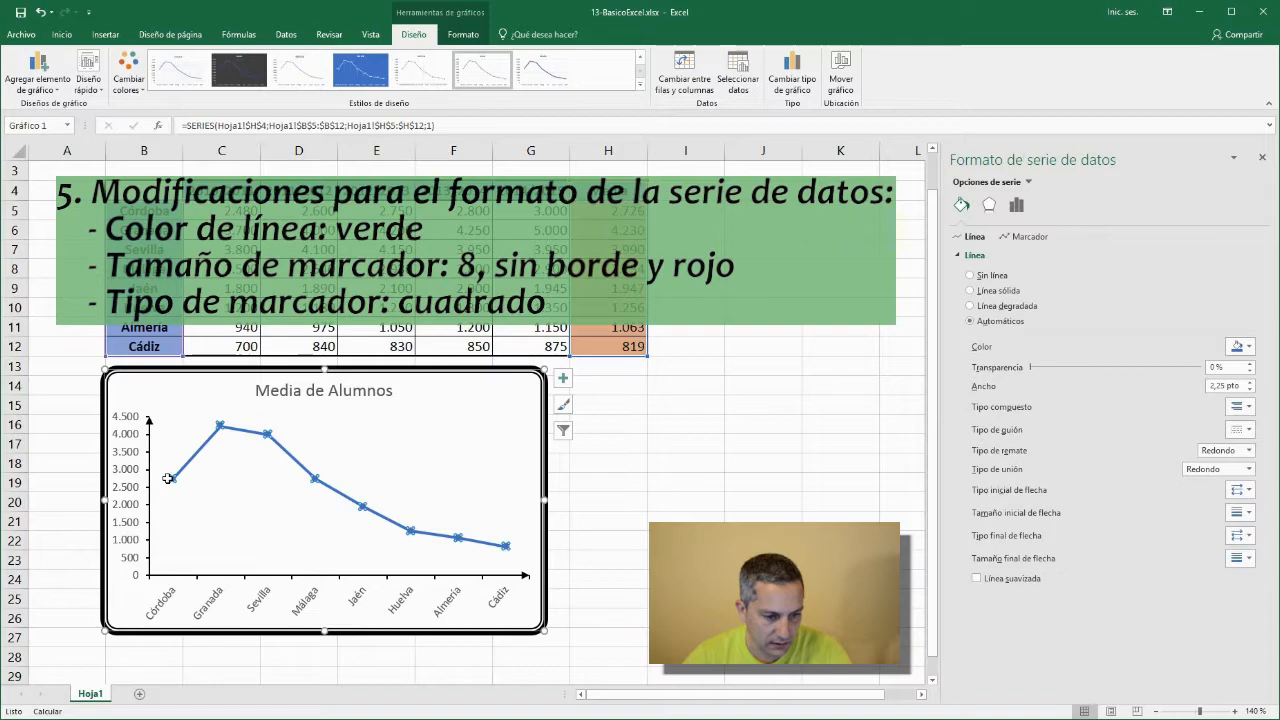
pyautogui.click(198, 450)
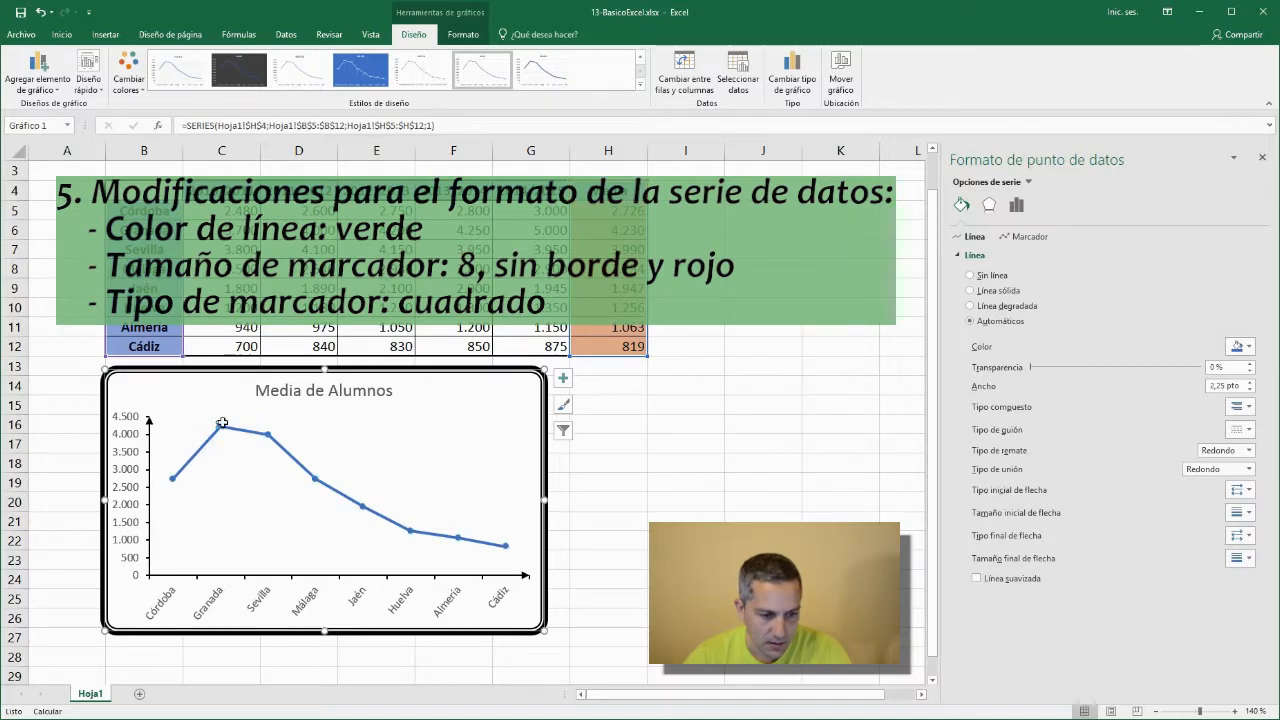
pyautogui.click(614, 436)
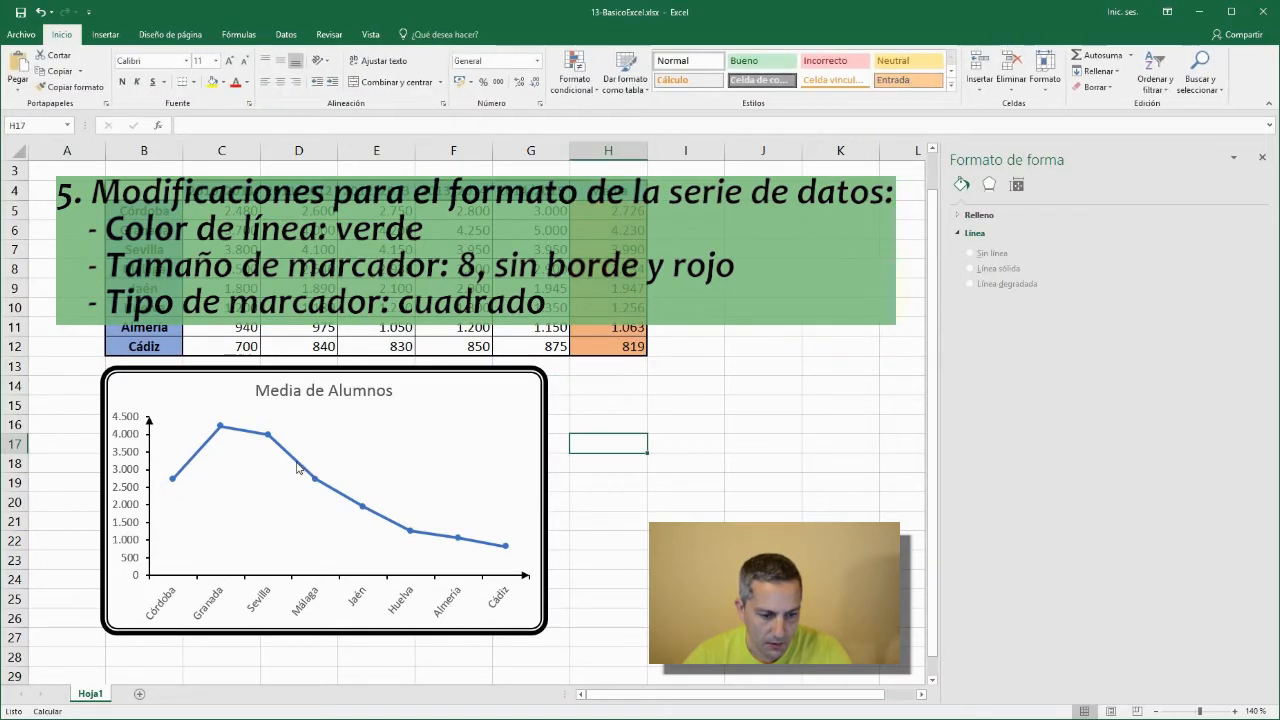
# Change the line color of the entire Media data series in the chart to green.
pyautogui.click(302, 466)
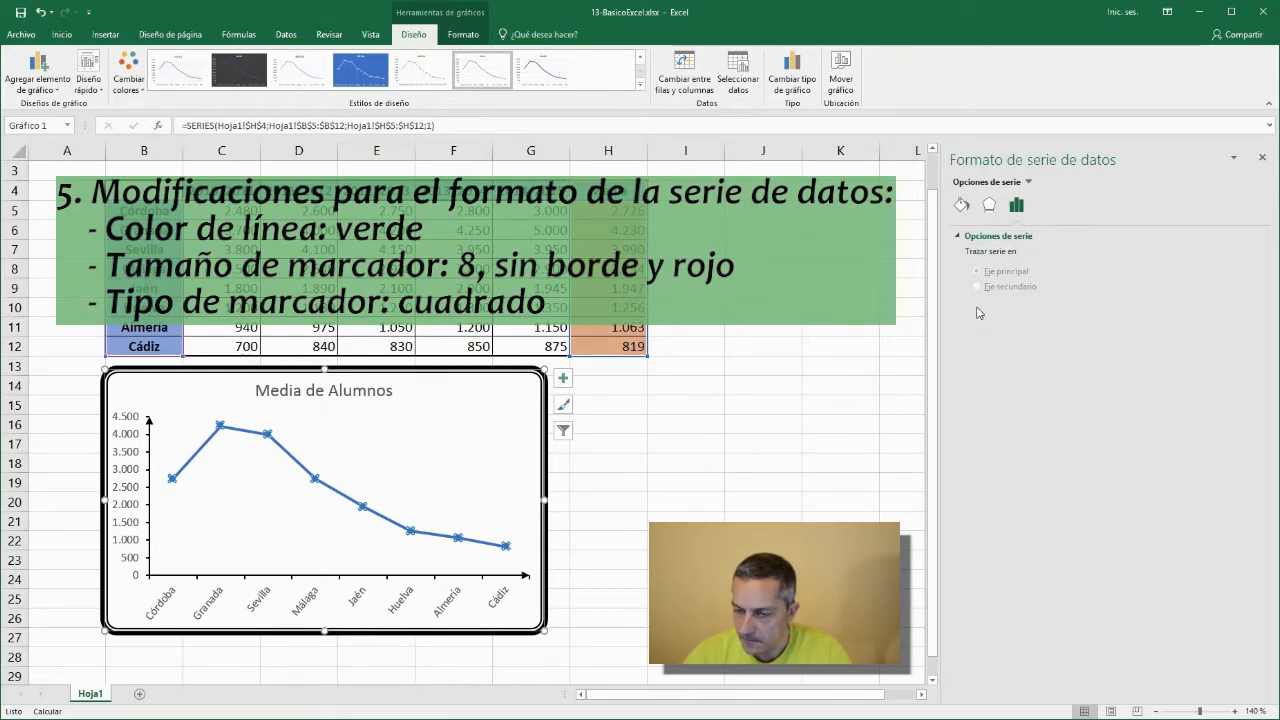
pyautogui.click(961, 205)
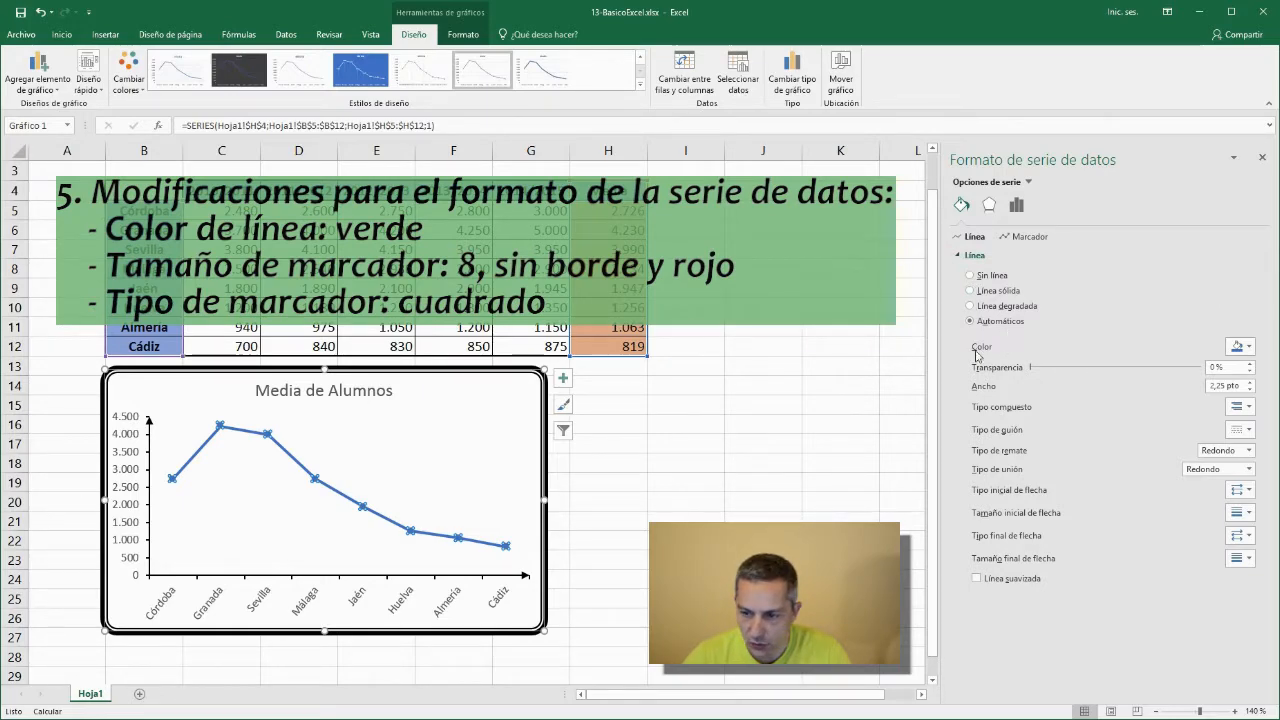
pyautogui.click(1237, 346)
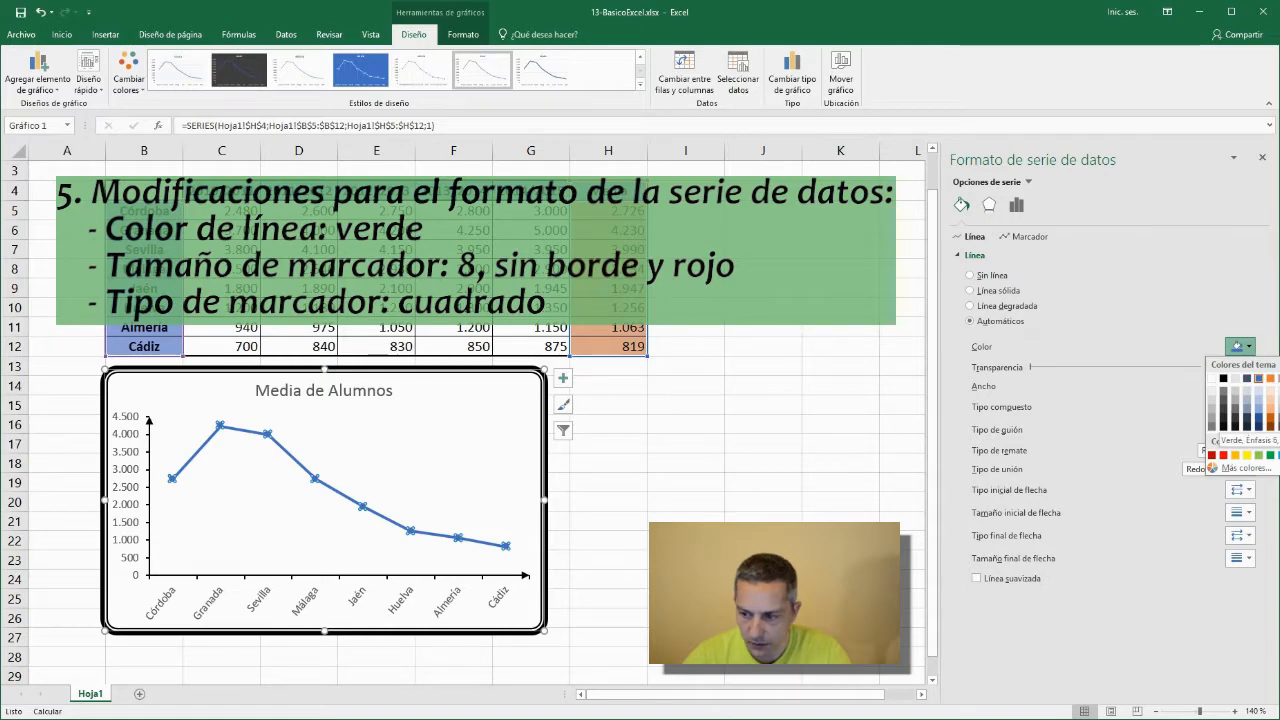
pyautogui.click(1270, 455)
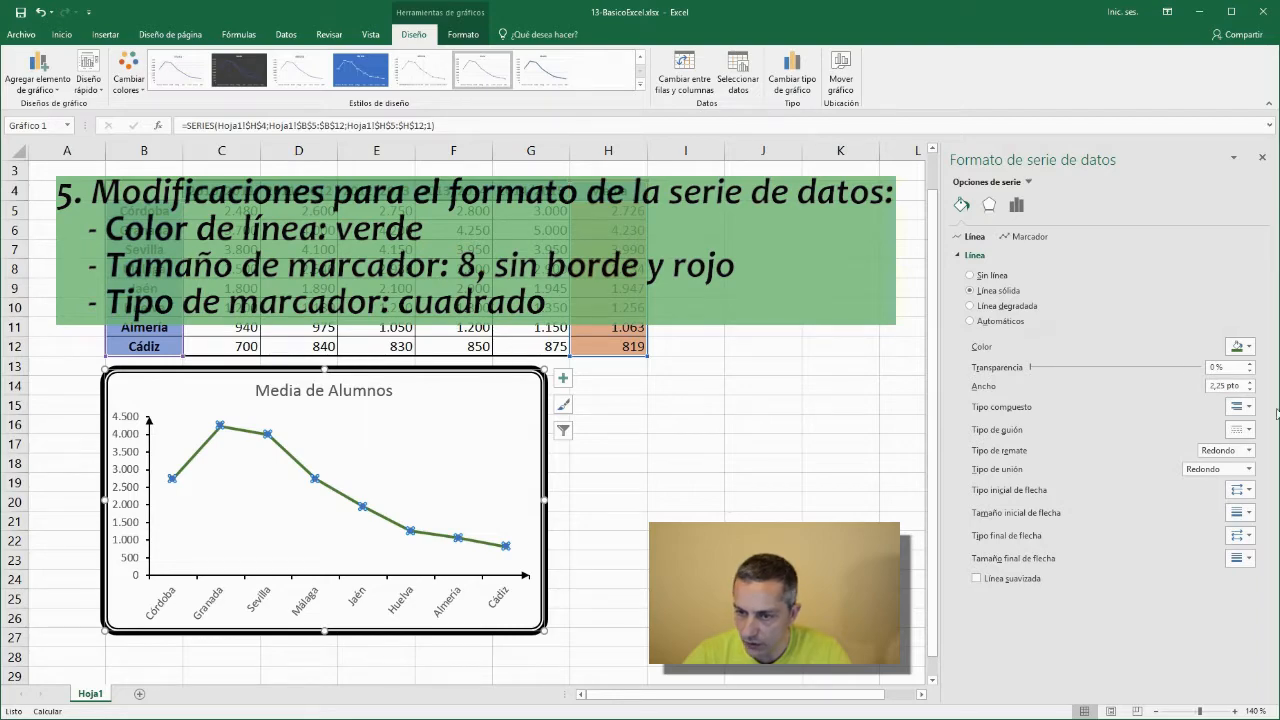
# Give the series markers the built-in (Integrado) square type with a size (Tamaño) of 8.
pyautogui.click(1028, 237)
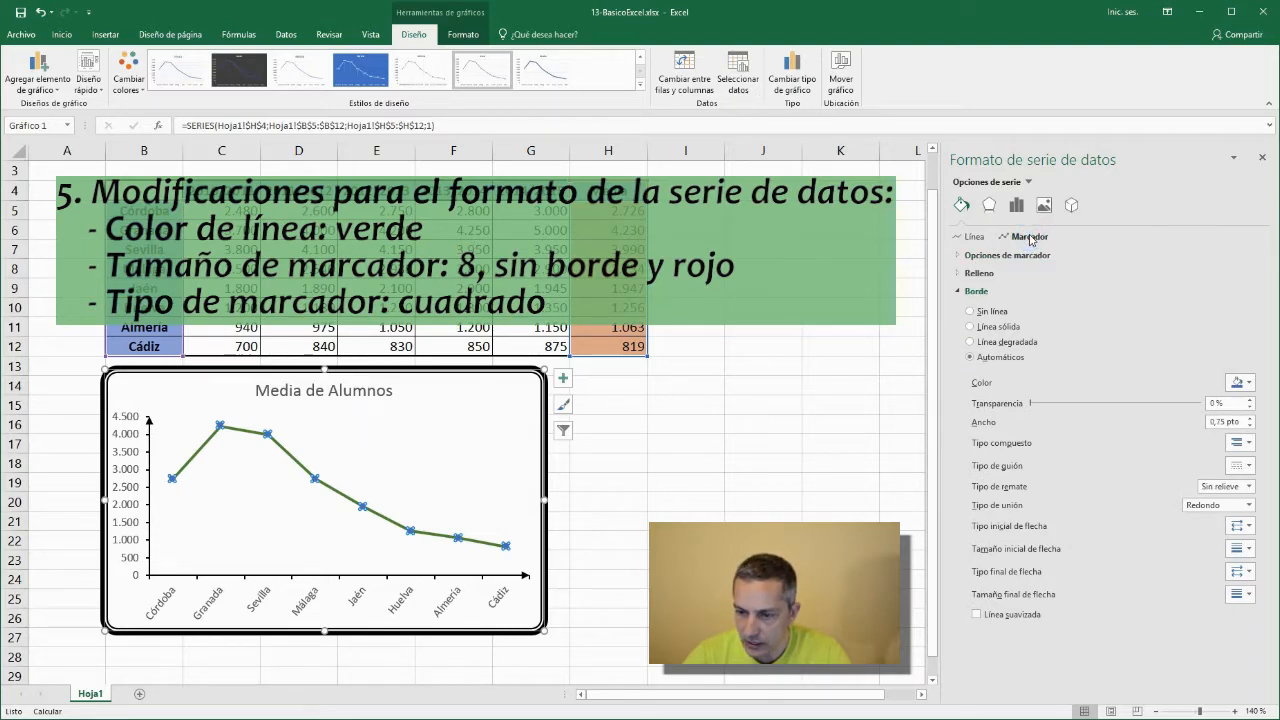
pyautogui.click(962, 253)
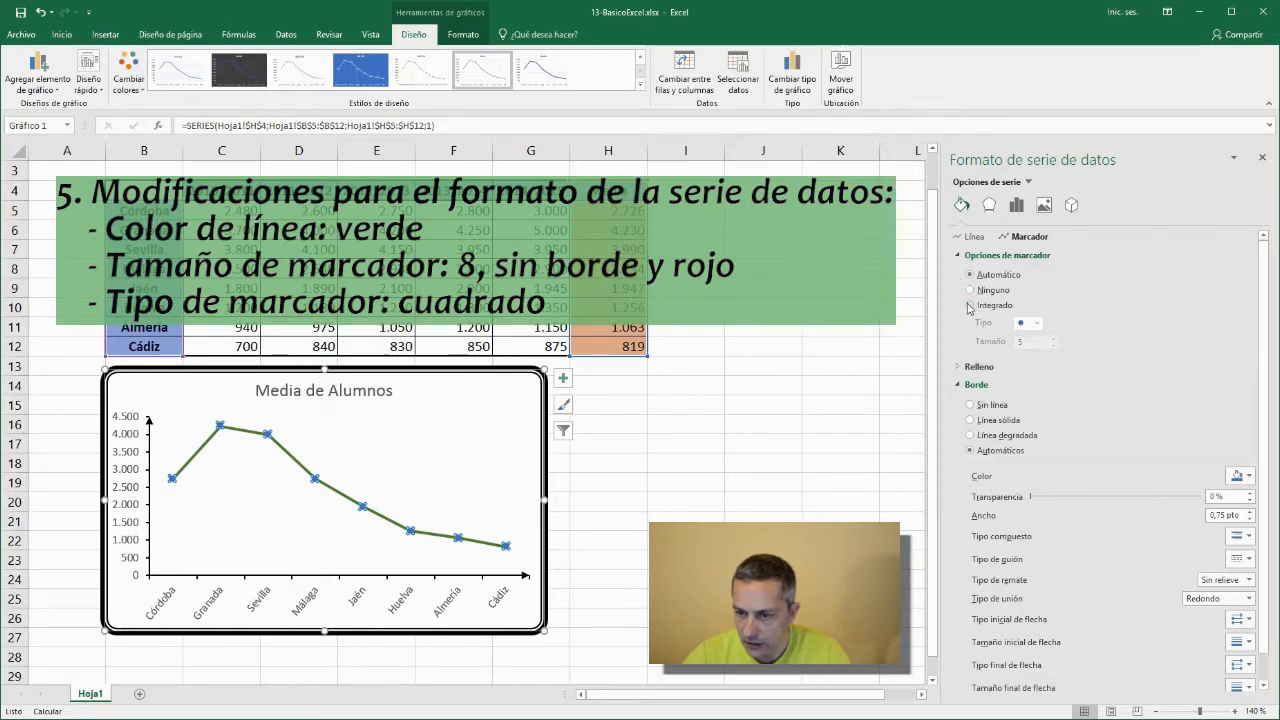
pyautogui.click(1037, 326)
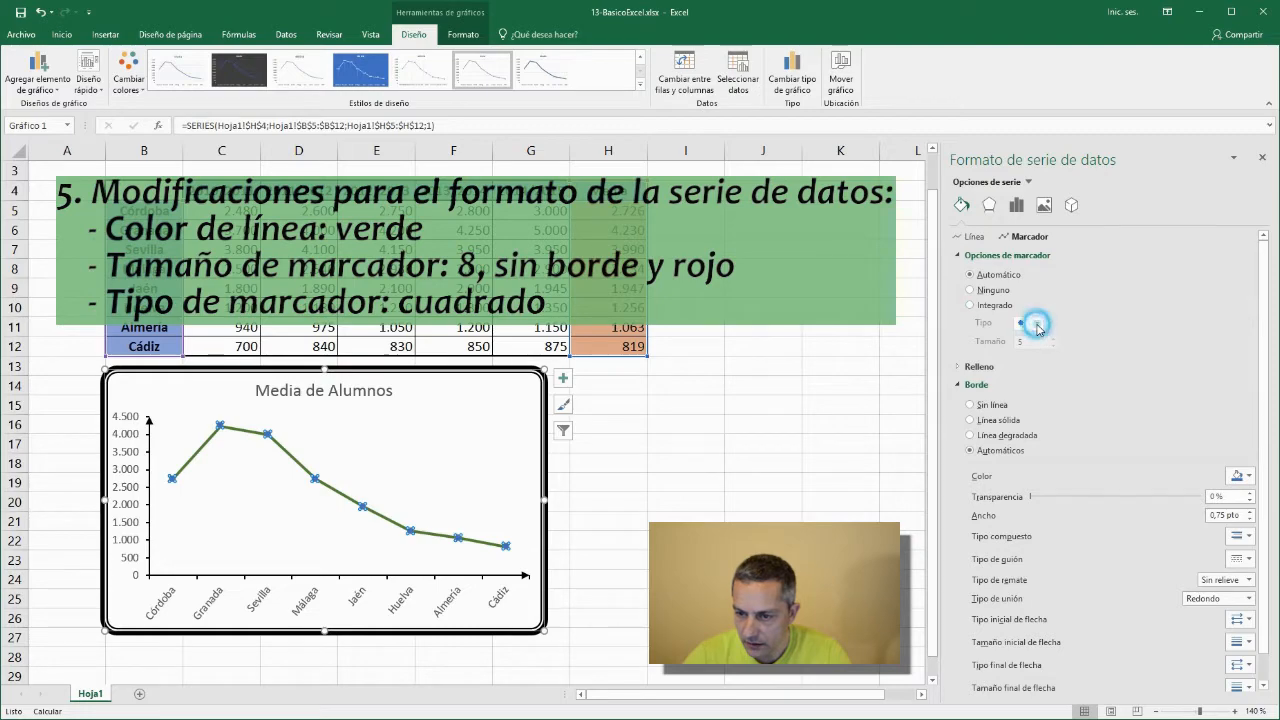
pyautogui.click(970, 305)
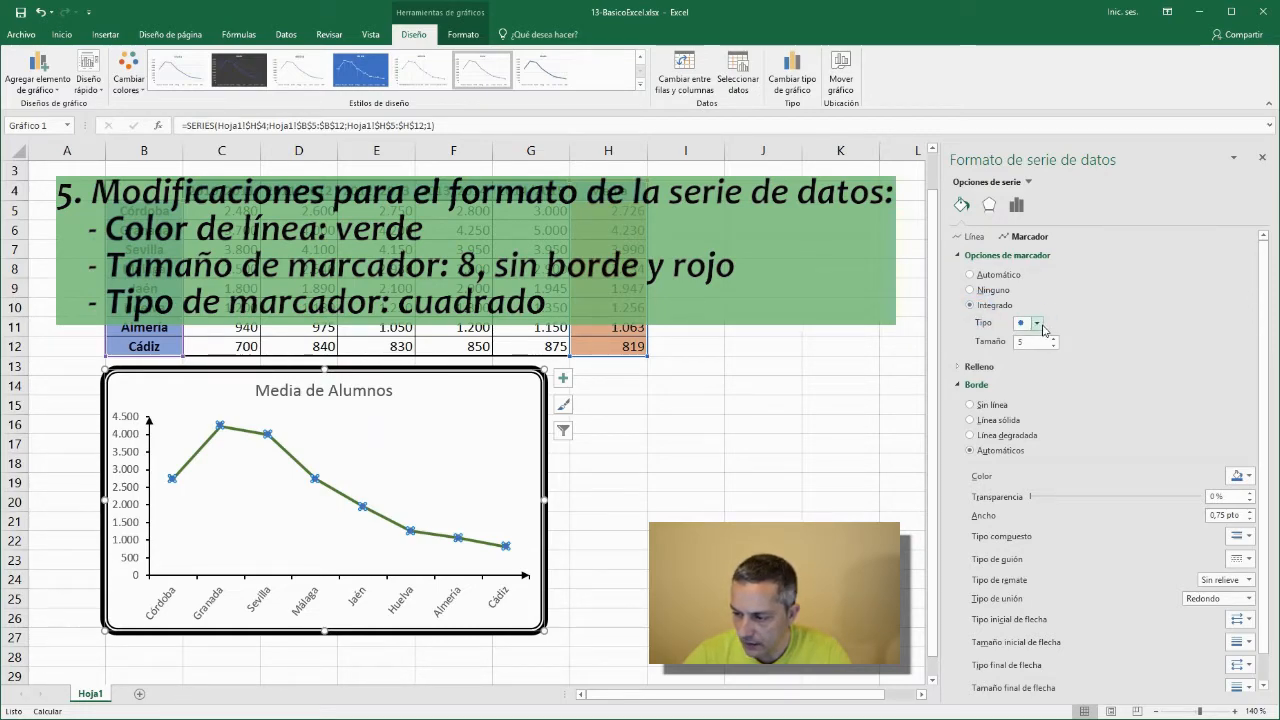
pyautogui.click(1040, 325)
pyautogui.click(1034, 342)
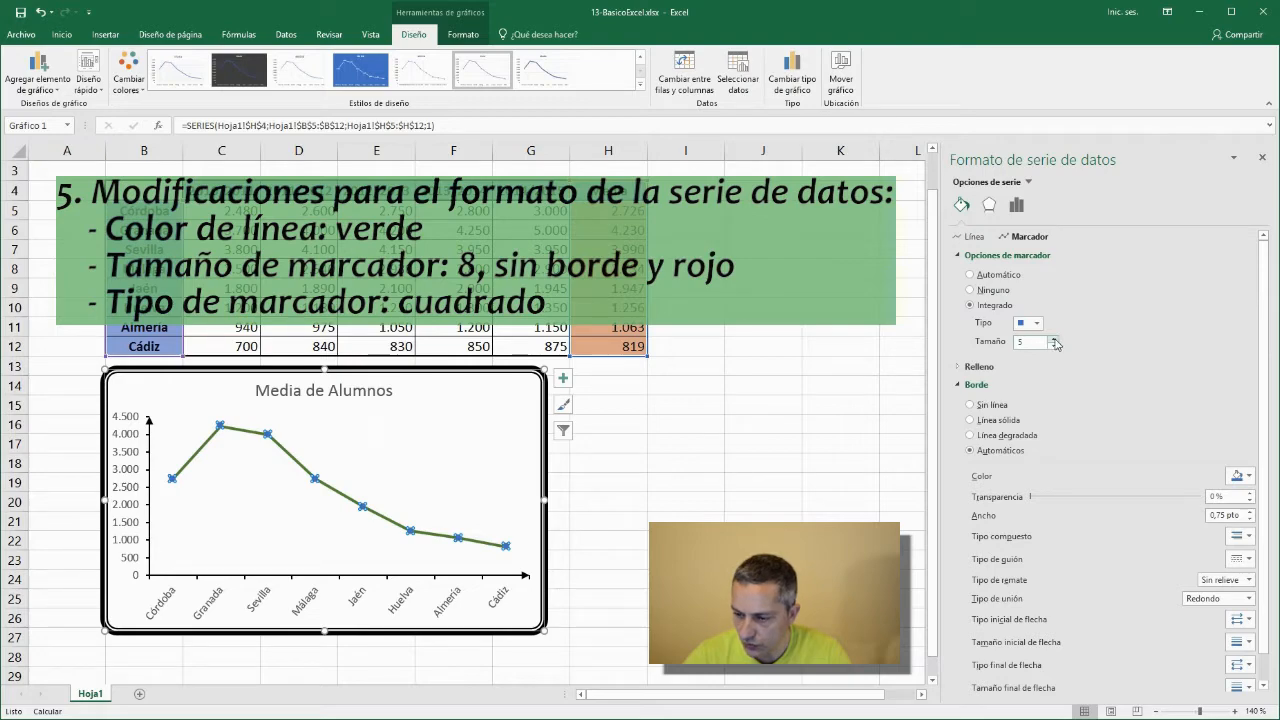
pyautogui.click(1053, 340)
pyautogui.click(1053, 338)
pyautogui.click(1053, 338)
pyautogui.click(1053, 338)
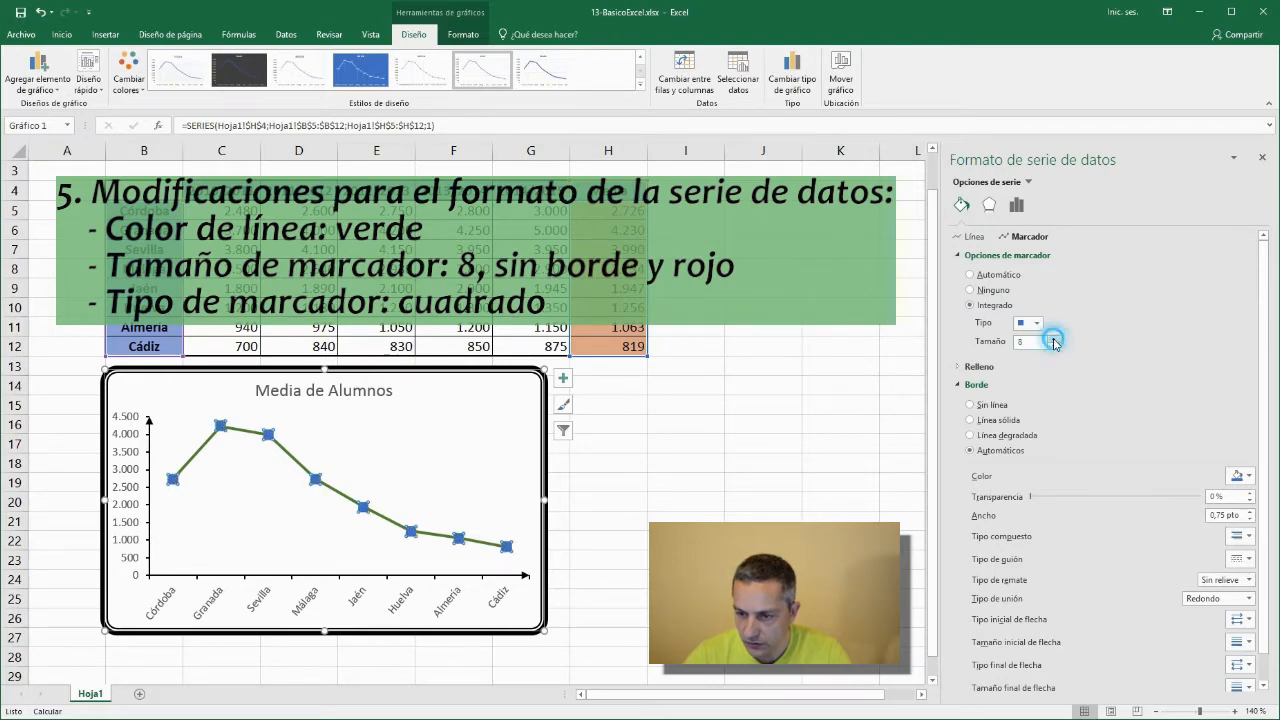
# Try a solid red border line on the series markers.
pyautogui.click(1251, 479)
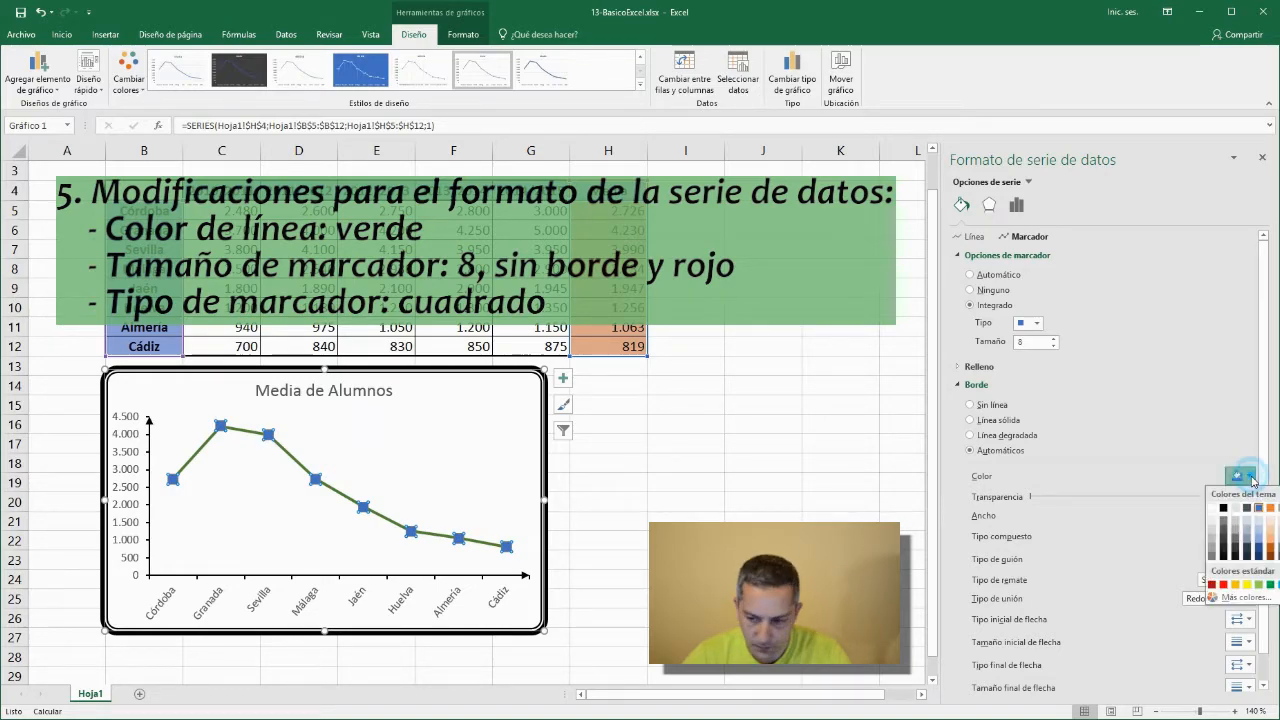
pyautogui.click(1223, 585)
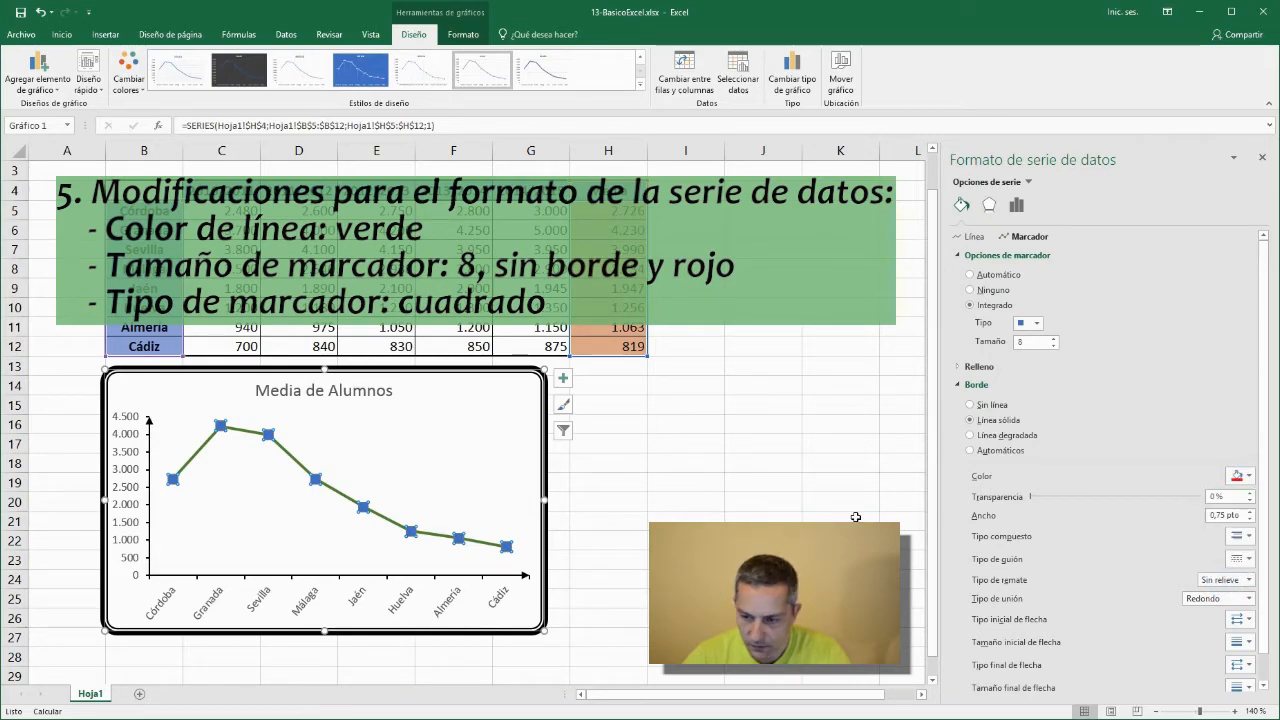
pyautogui.click(1251, 479)
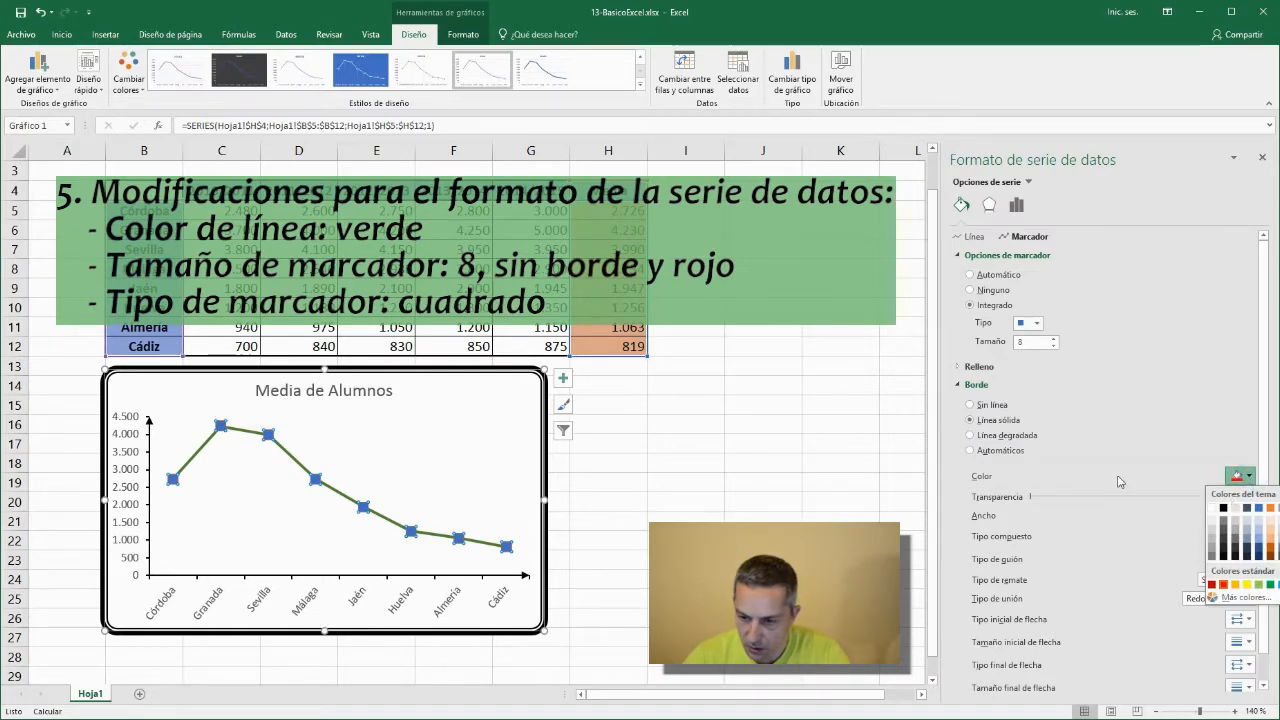
# Remove the border from the series markers (Sin línea) and give them a solid red fill (Relleno sólido).
pyautogui.click(972, 406)
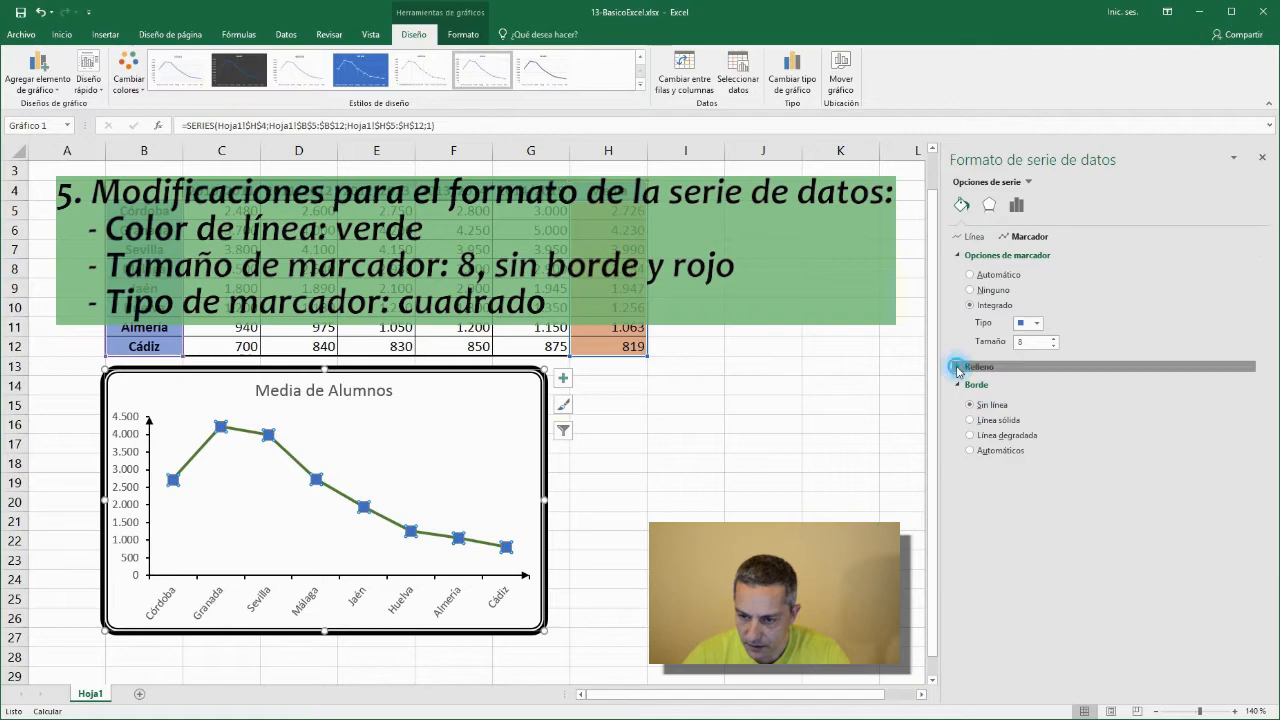
pyautogui.click(958, 368)
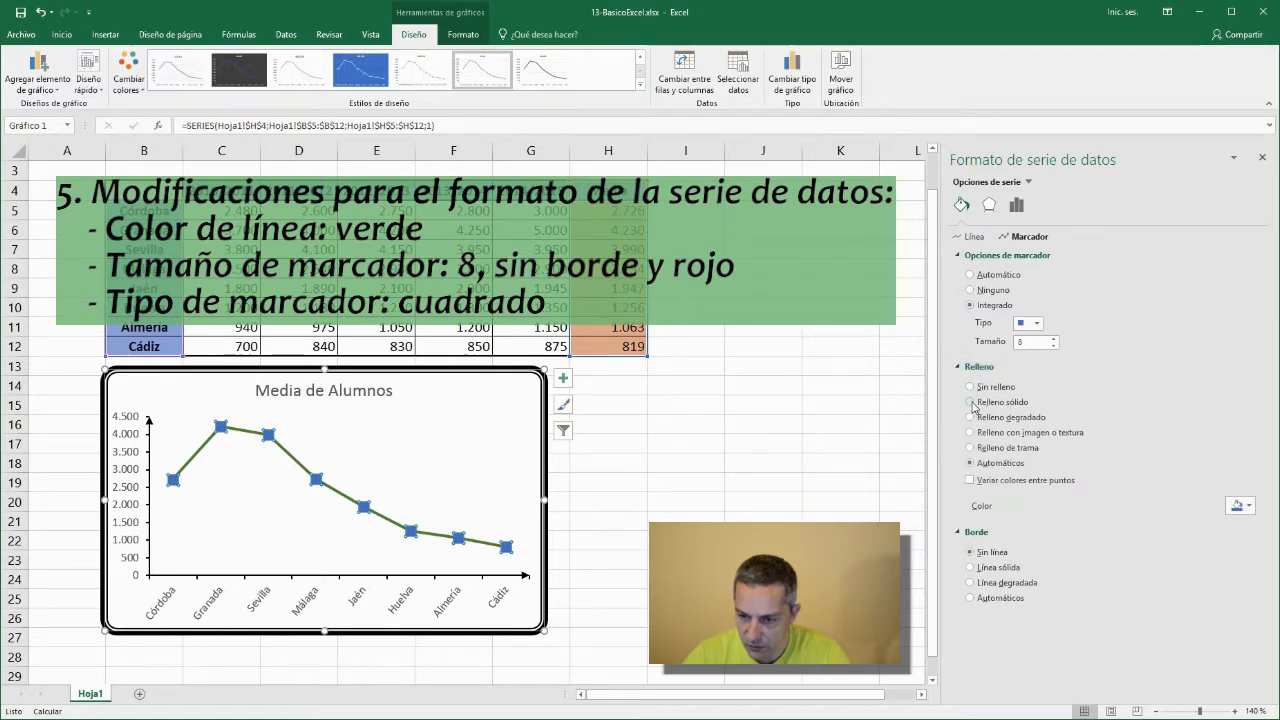
pyautogui.click(970, 402)
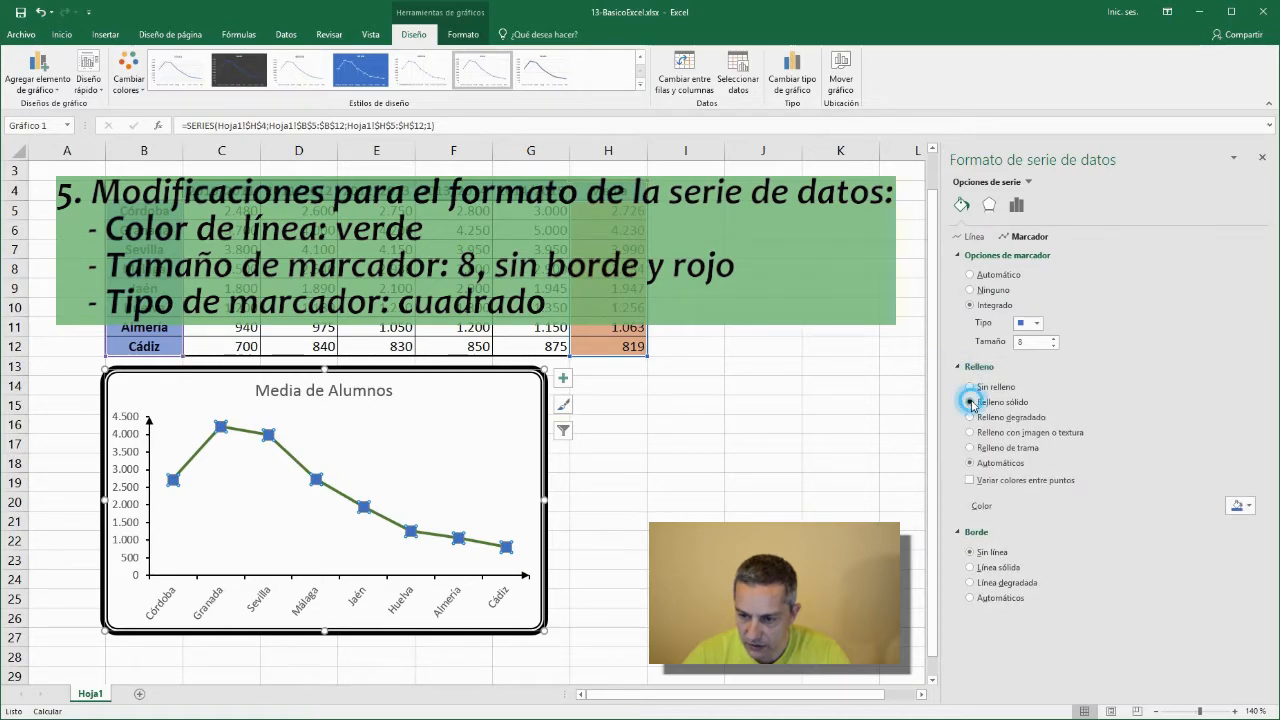
pyautogui.click(1248, 507)
pyautogui.click(1222, 614)
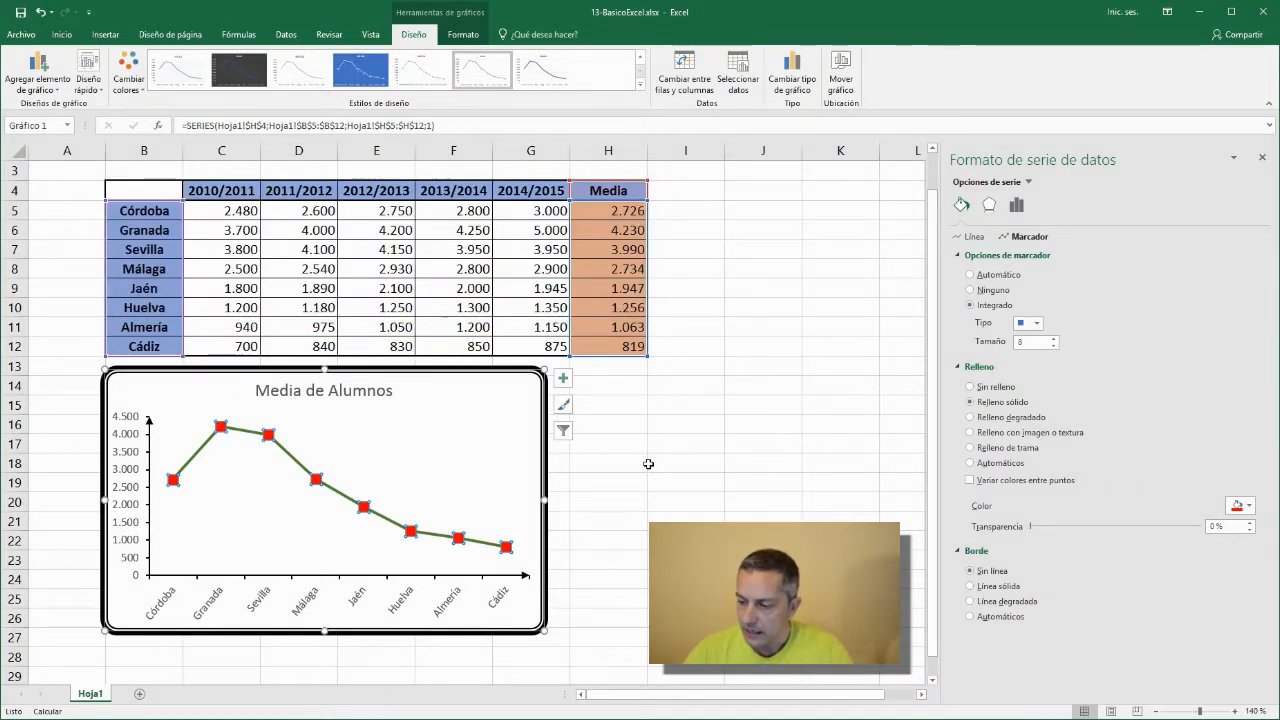
pyautogui.click(650, 464)
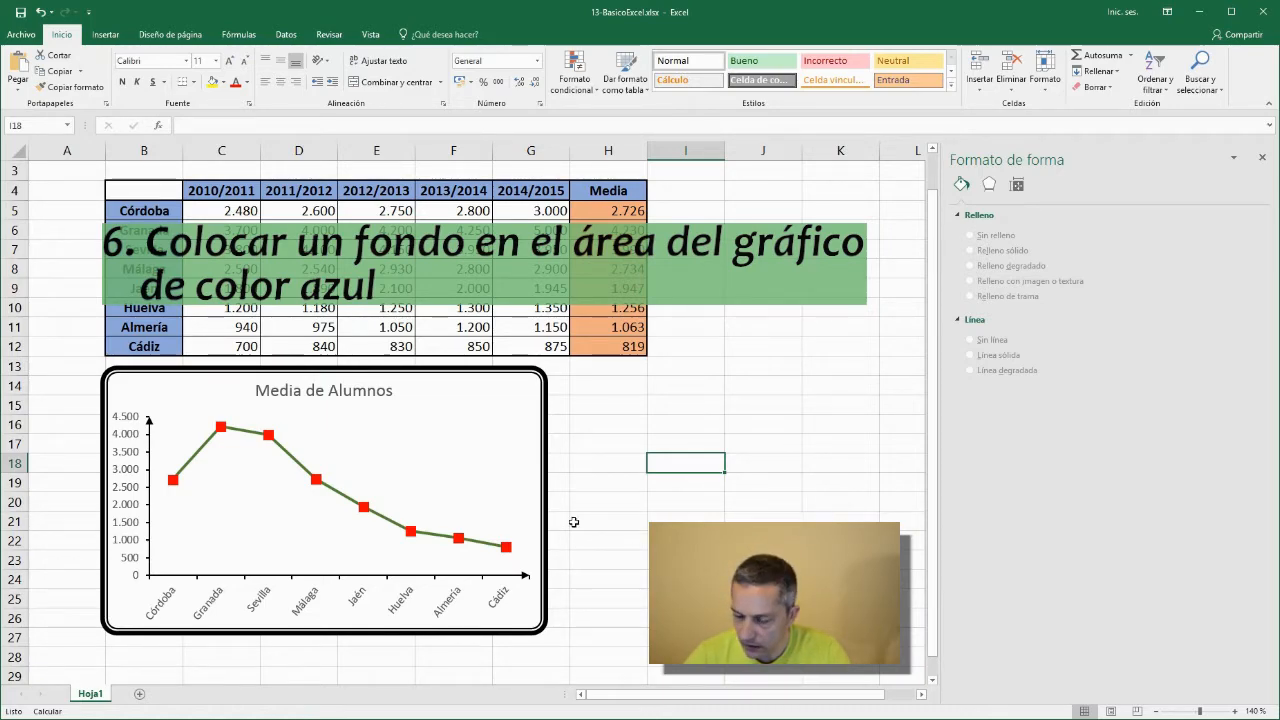
# Give the chart area a solid fill (Relleno sólido) in a light shade of the blue theme color.
pyautogui.click(482, 421)
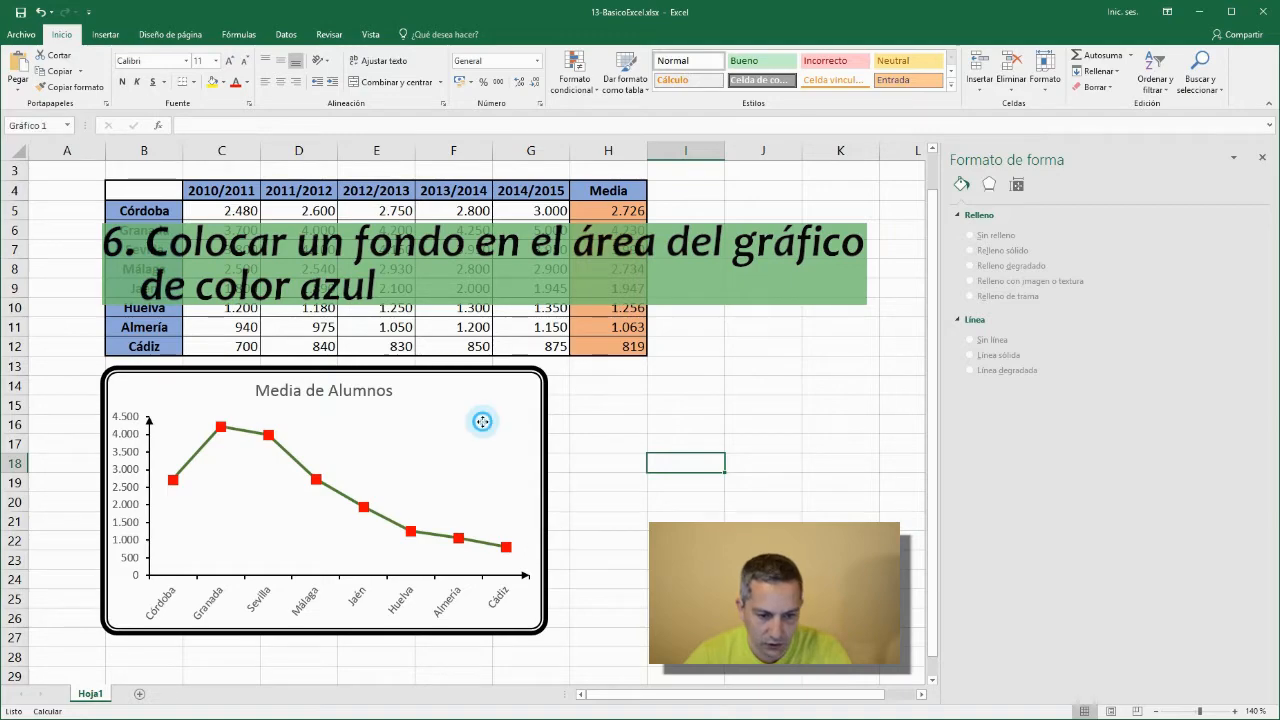
pyautogui.click(458, 394)
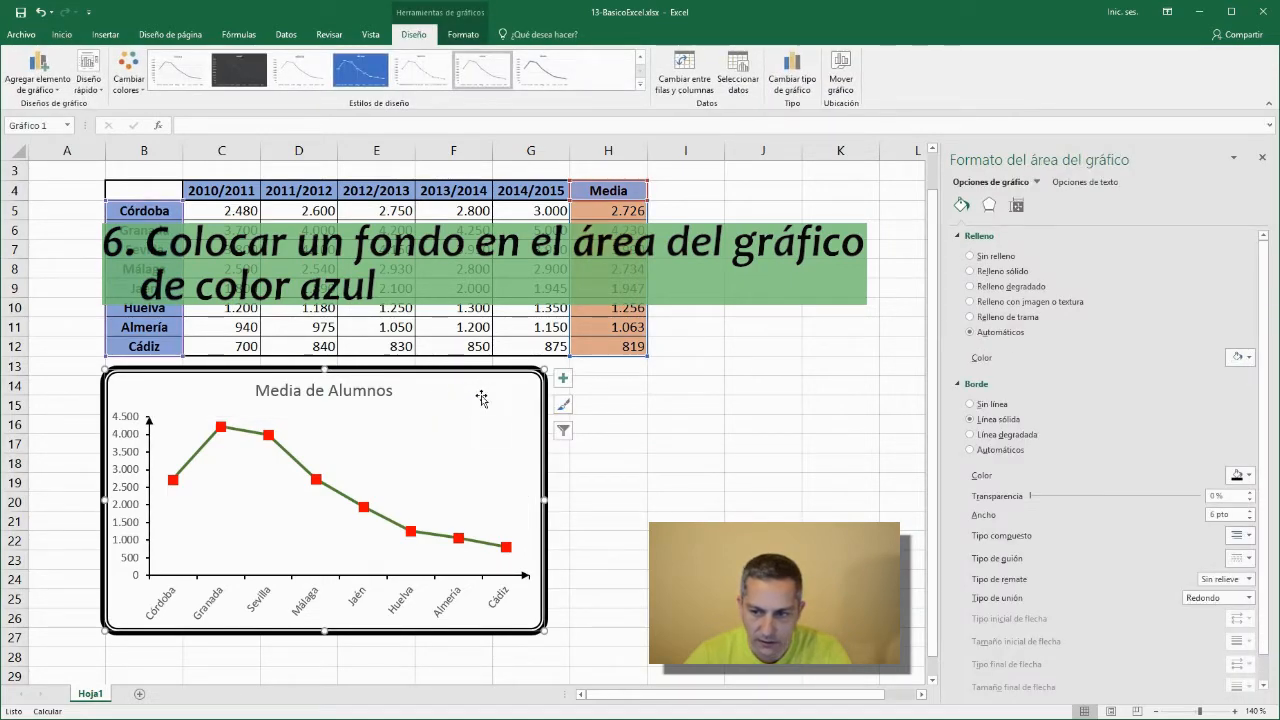
pyautogui.click(972, 271)
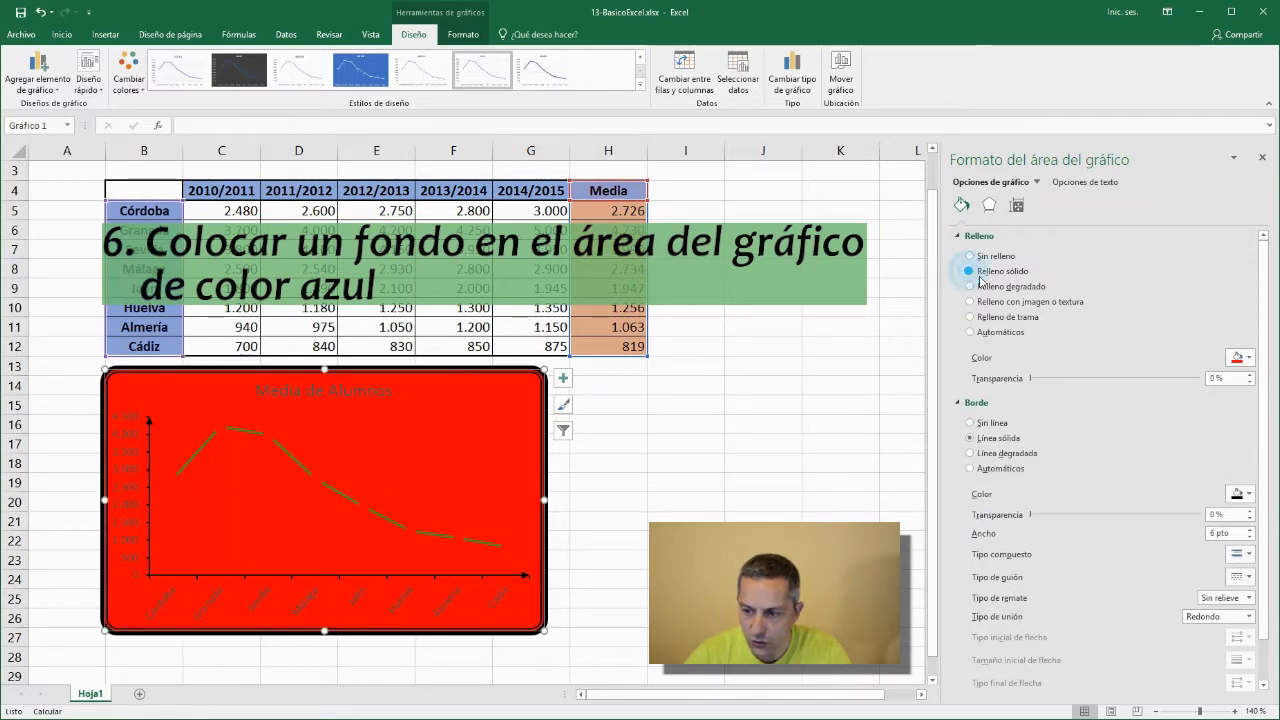
pyautogui.click(1246, 360)
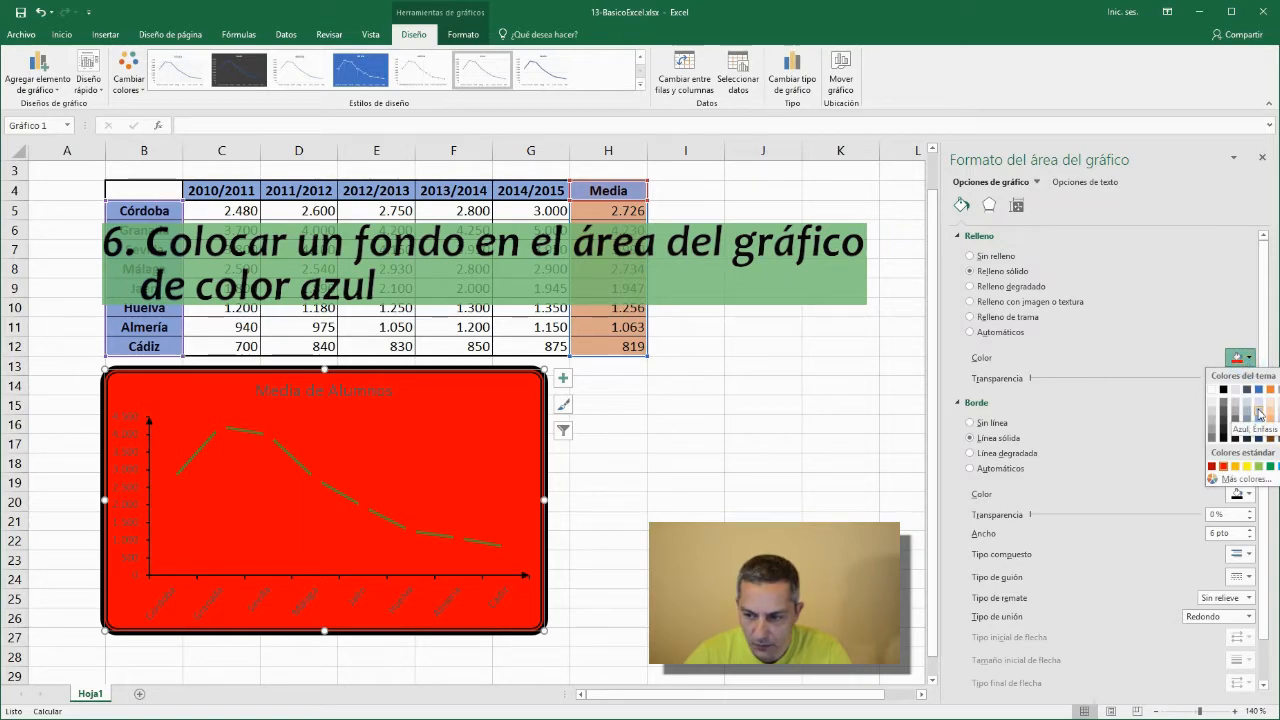
pyautogui.click(1259, 413)
pyautogui.click(806, 461)
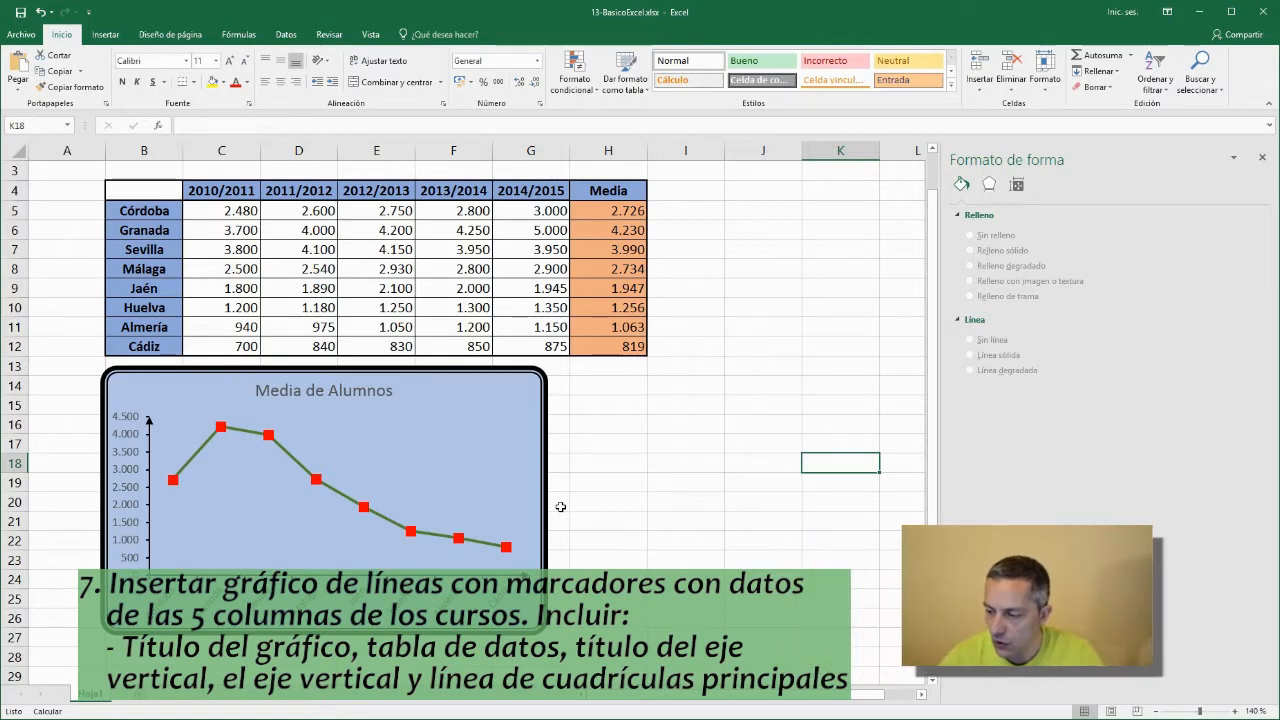
# Insert a line chart with markers (Línea con marcadores) from B4:G12, with the cities along the horizontal axis.
pyautogui.click(716, 431)
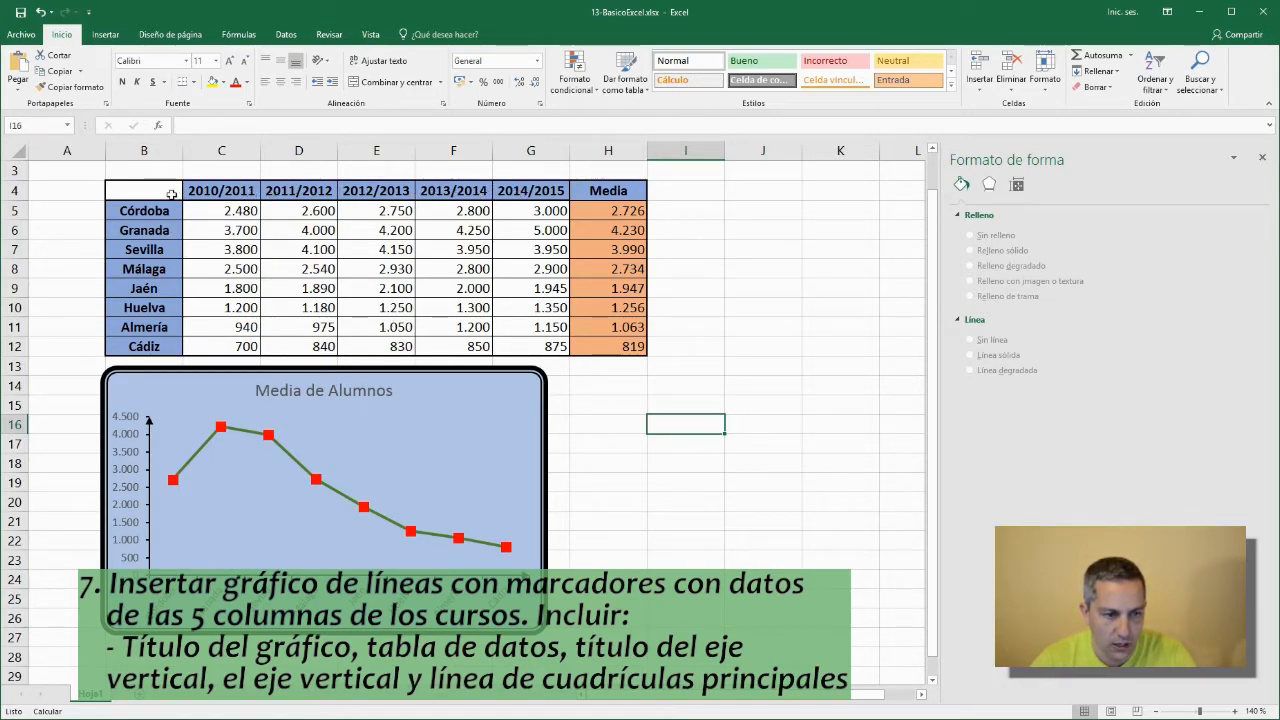
pyautogui.moveTo(172, 194); pyautogui.dragTo(522, 350)
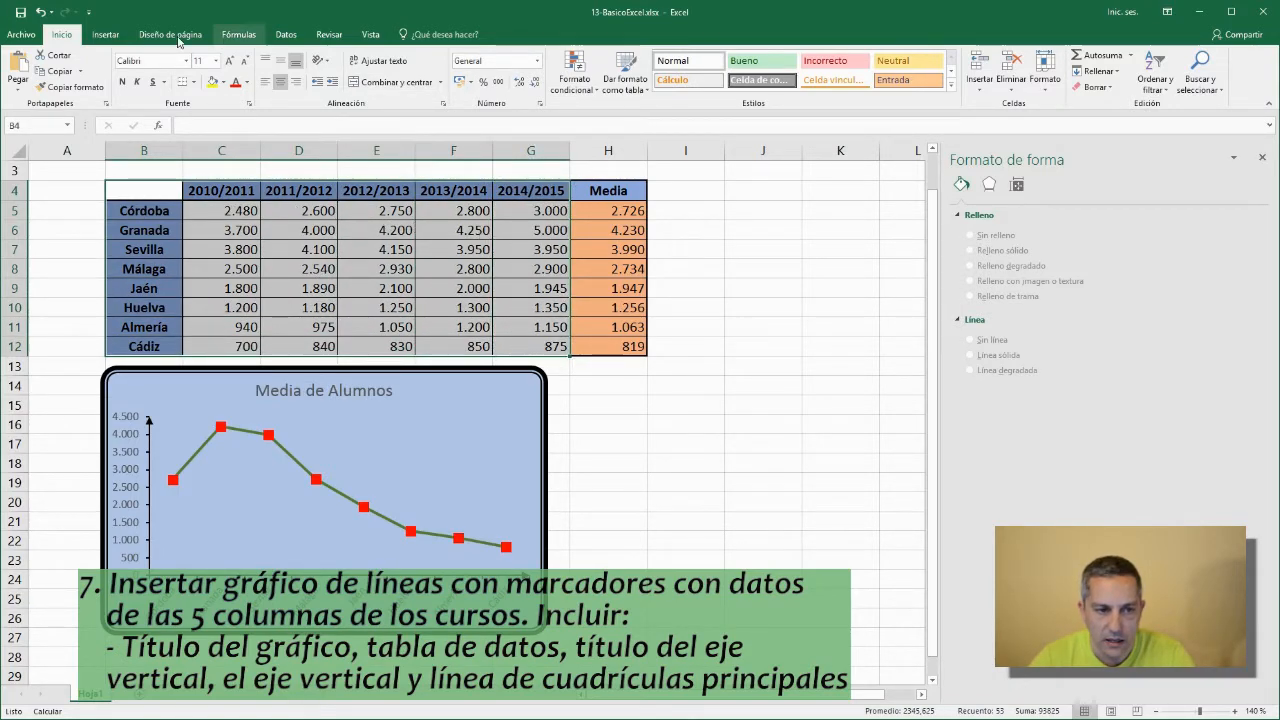
pyautogui.click(107, 36)
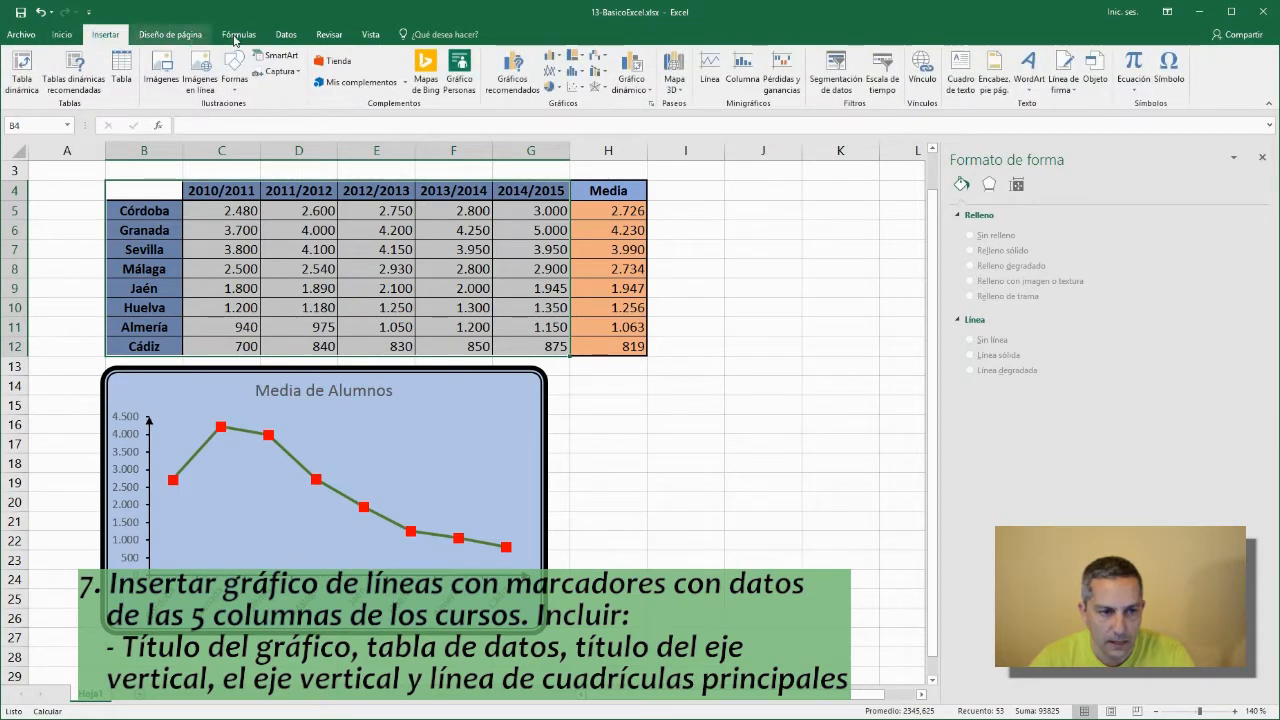
pyautogui.click(514, 80)
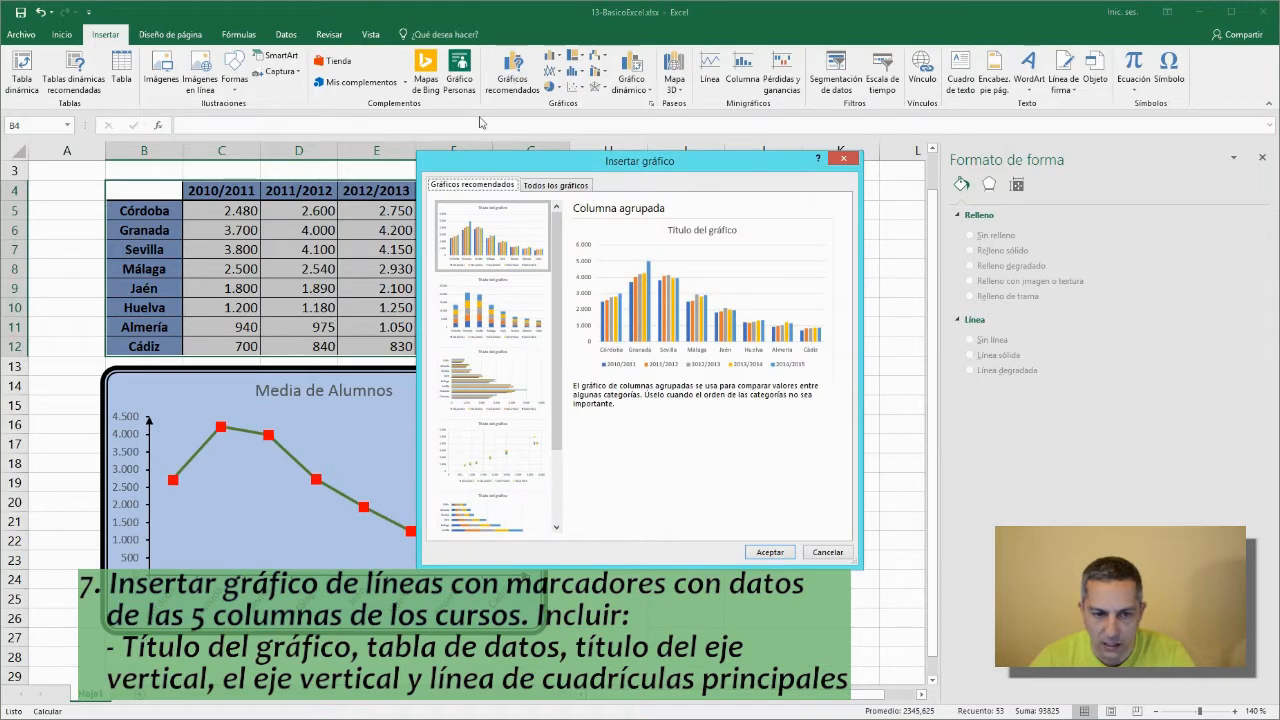
pyautogui.click(538, 186)
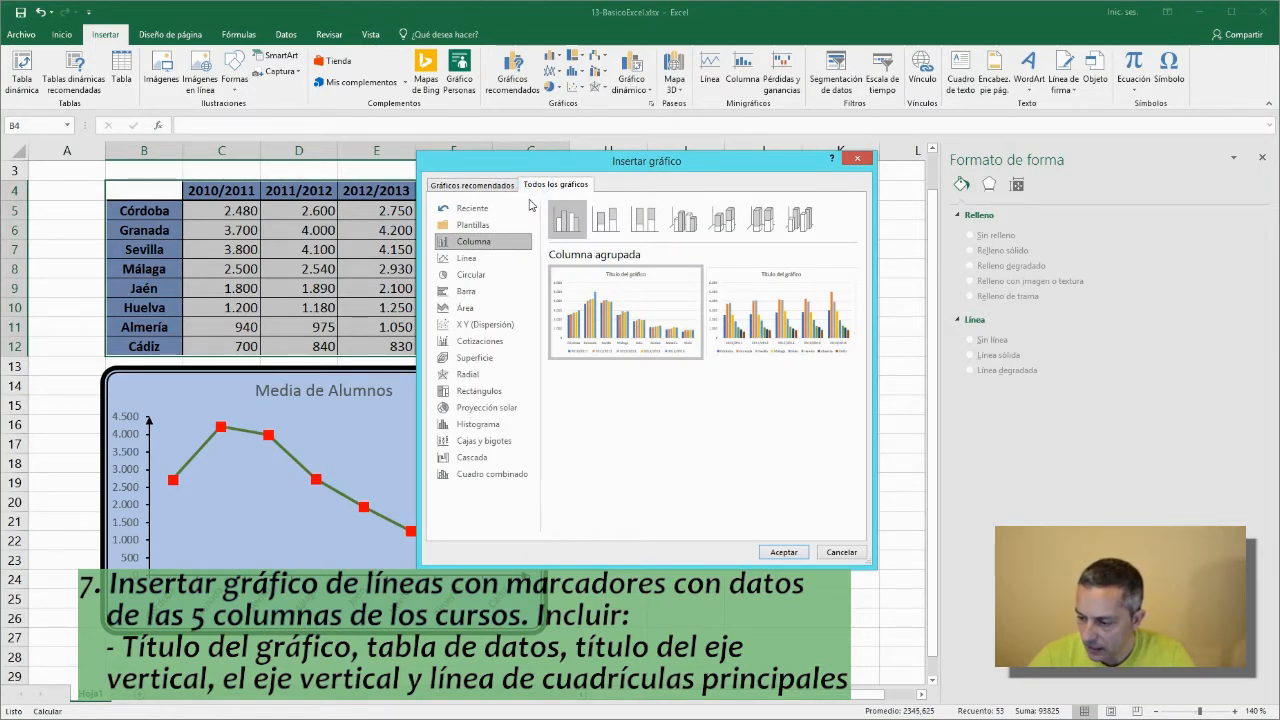
pyautogui.click(480, 259)
pyautogui.click(607, 221)
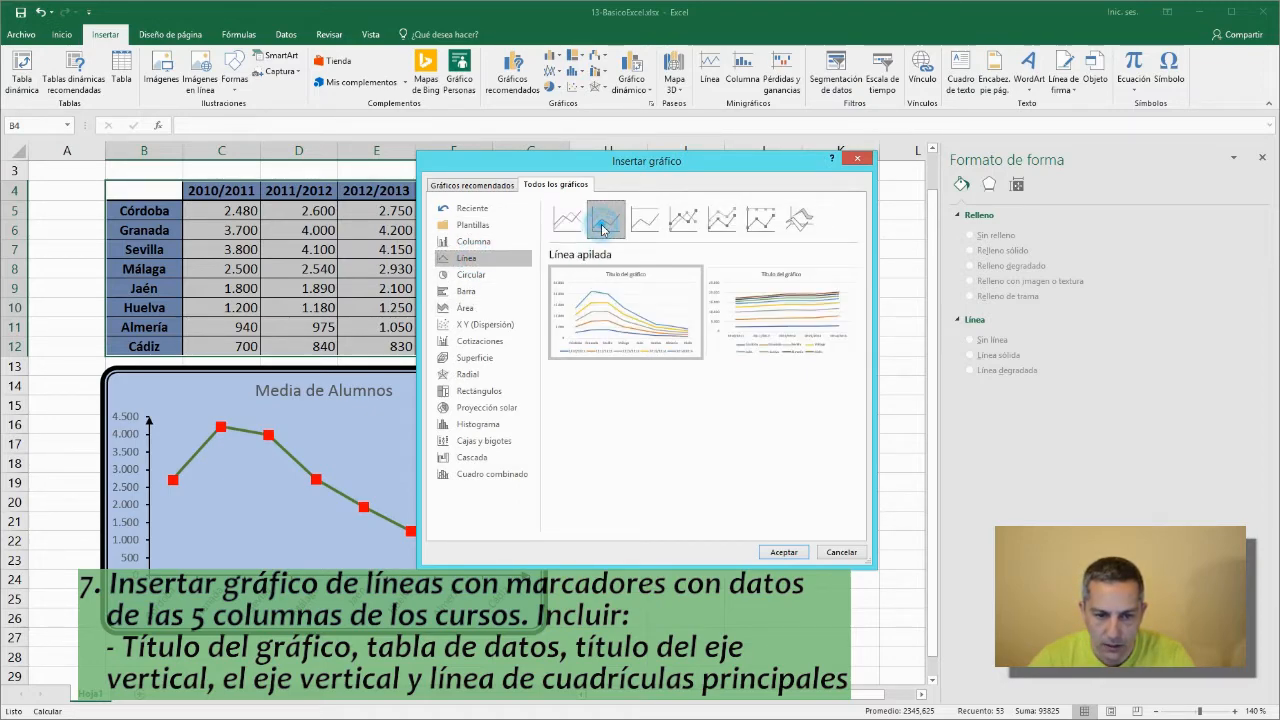
pyautogui.click(638, 227)
pyautogui.click(685, 227)
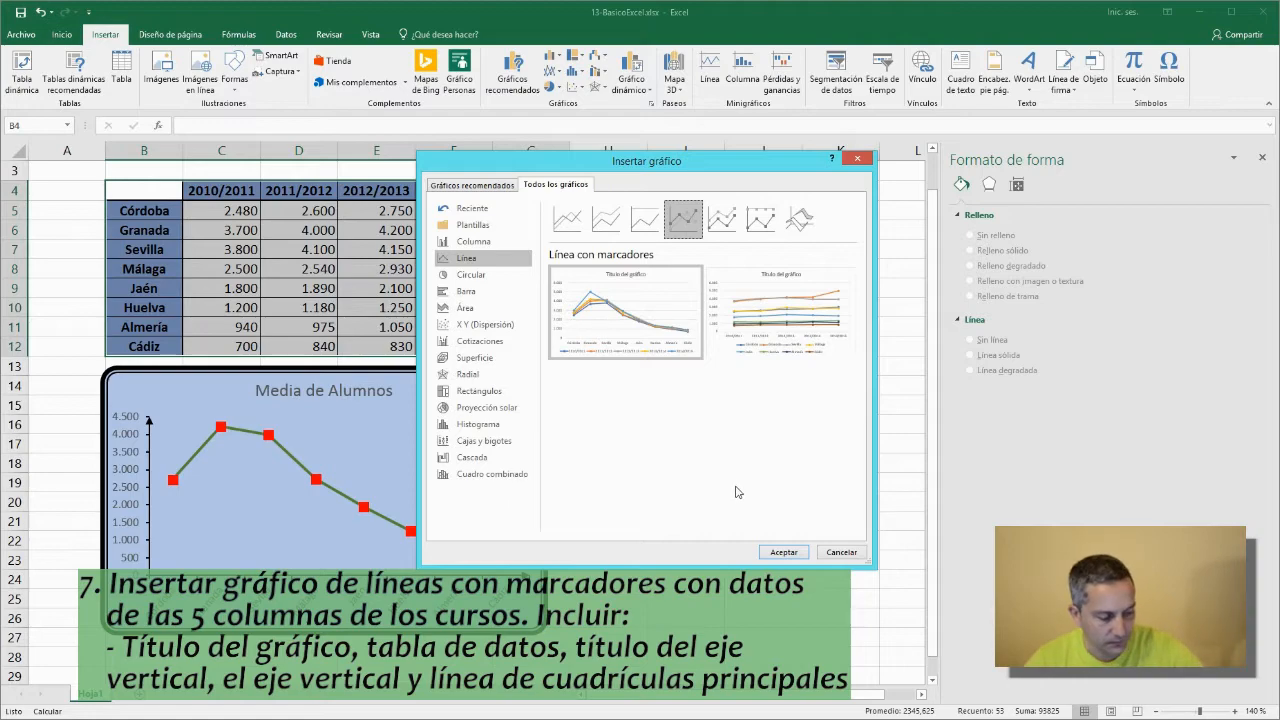
pyautogui.click(784, 553)
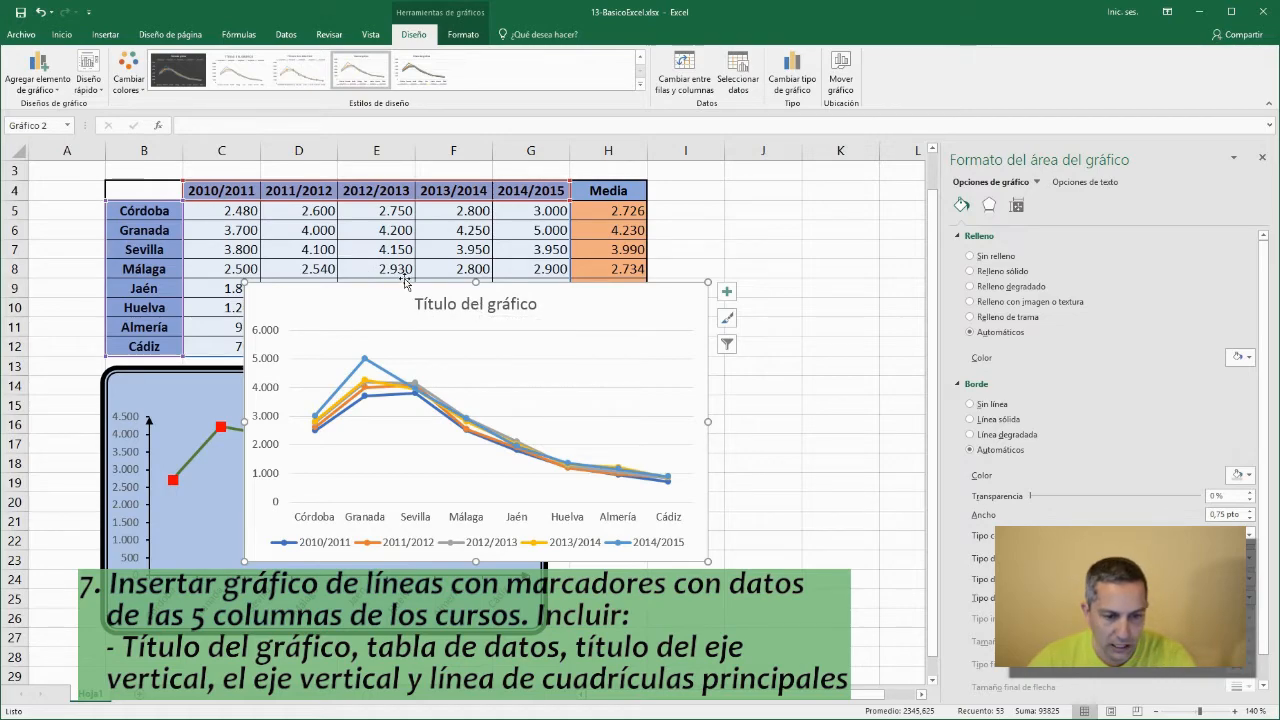
# Add a data table with legend keys (Con claves de leyenda) and a primary vertical axis title to the new chart.
pyautogui.click(60, 95)
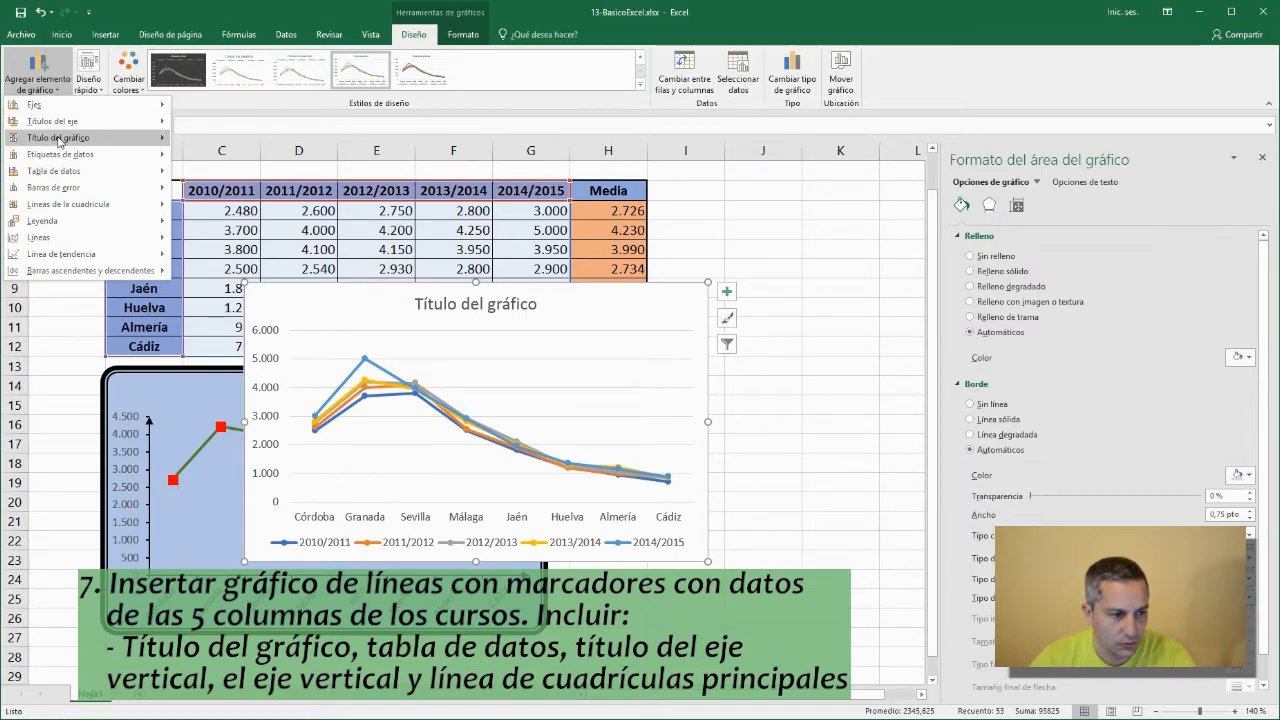
pyautogui.moveTo(62, 172)
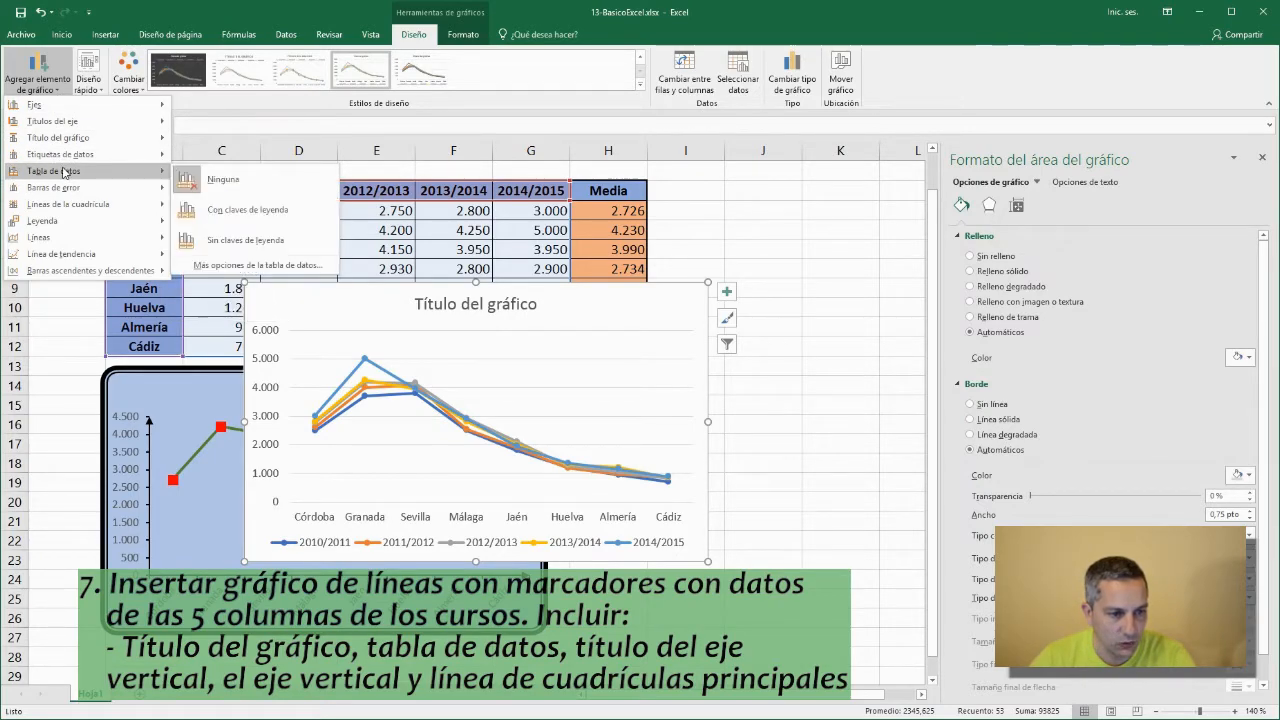
pyautogui.click(249, 220)
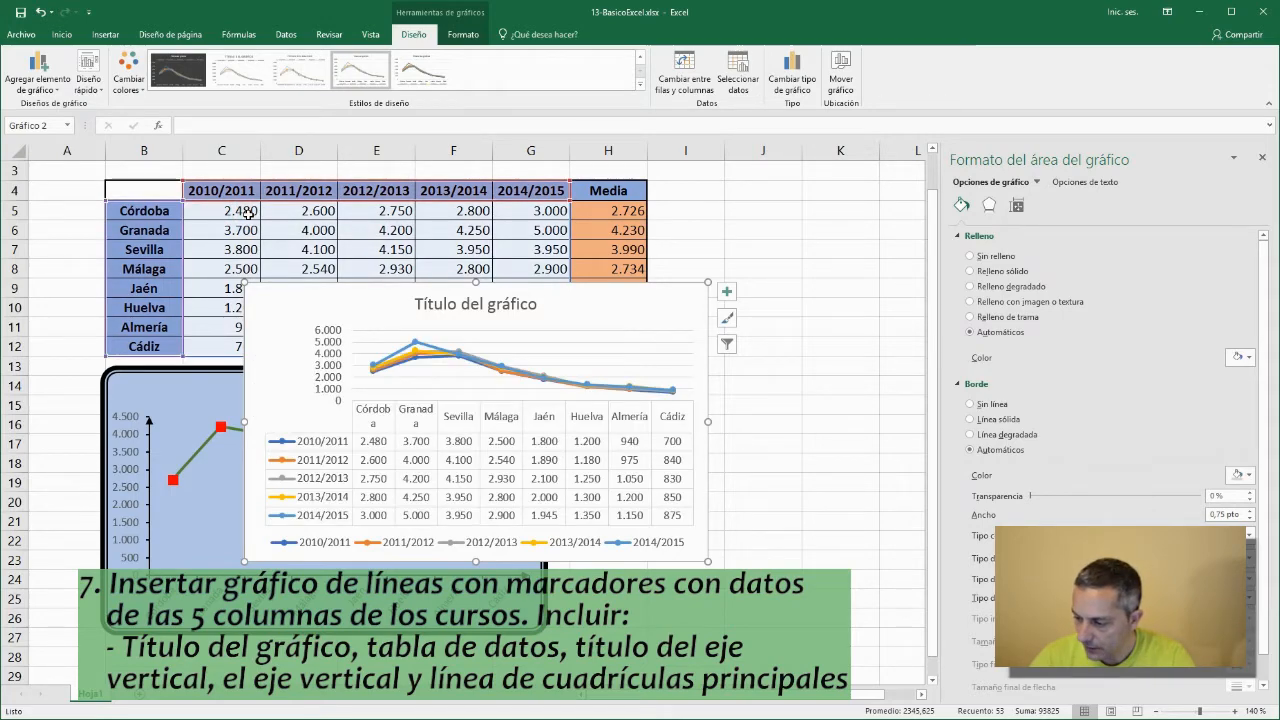
pyautogui.click(63, 91)
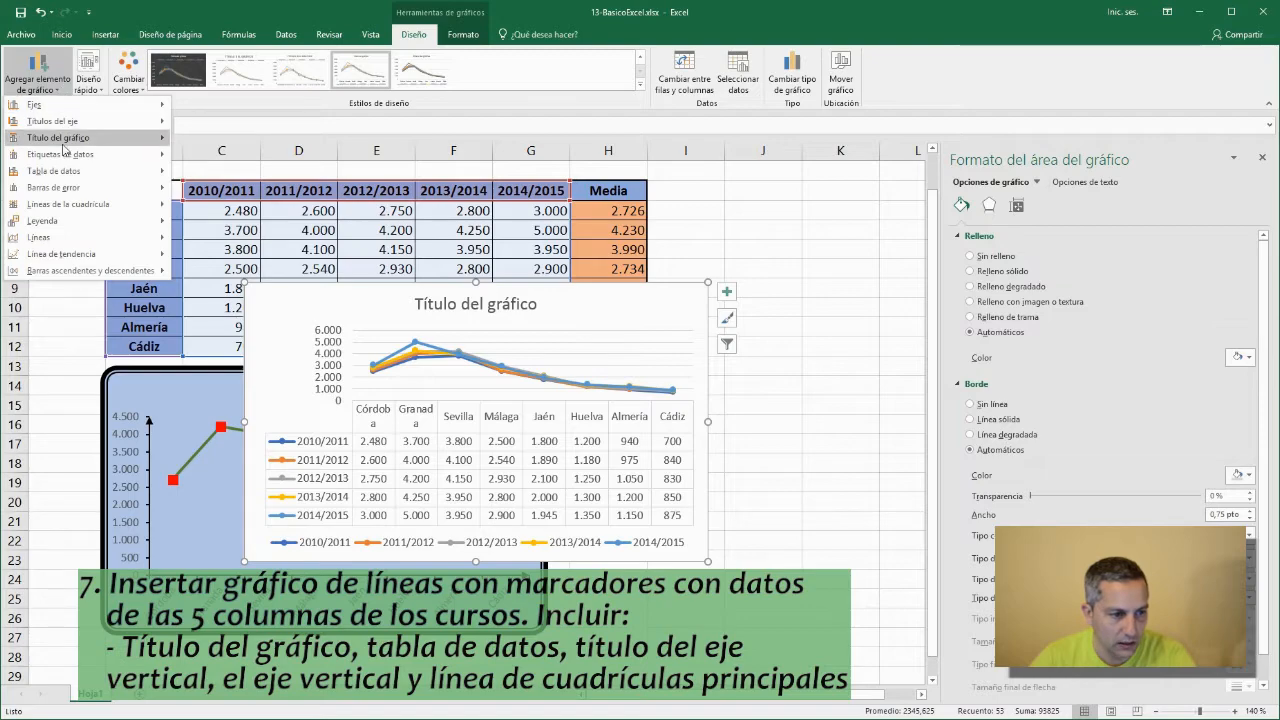
pyautogui.moveTo(71, 126)
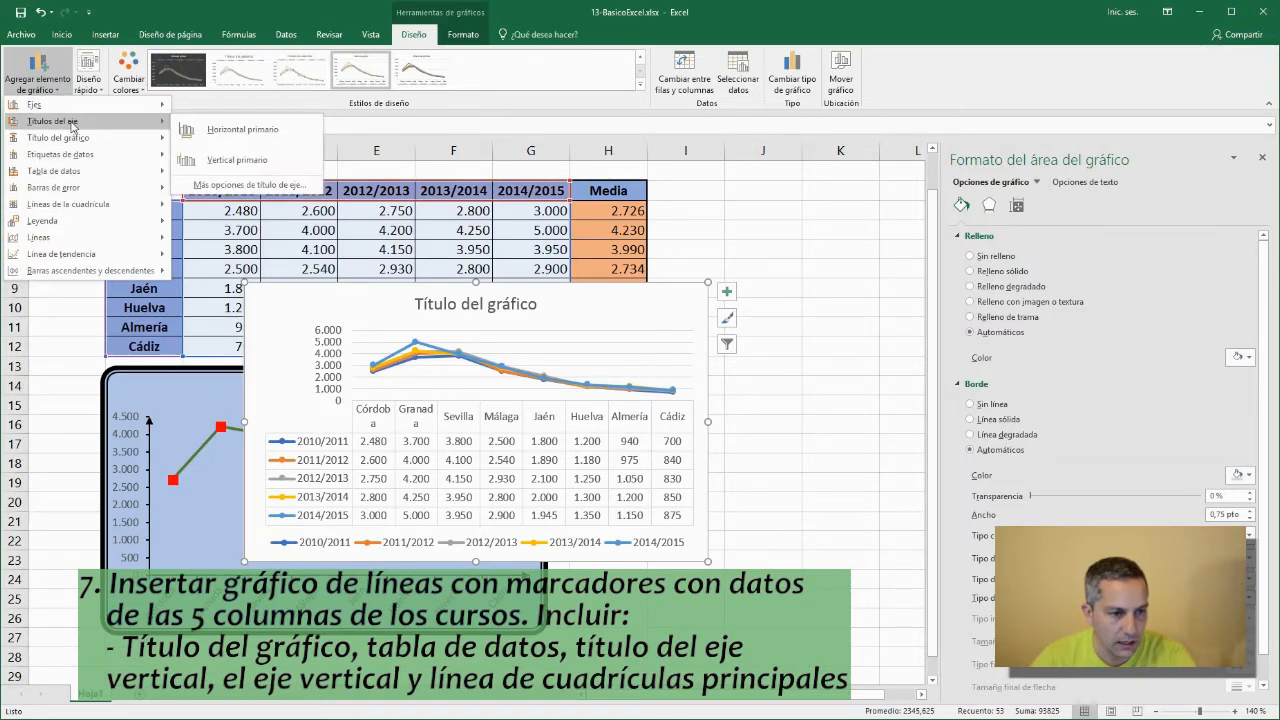
pyautogui.click(241, 161)
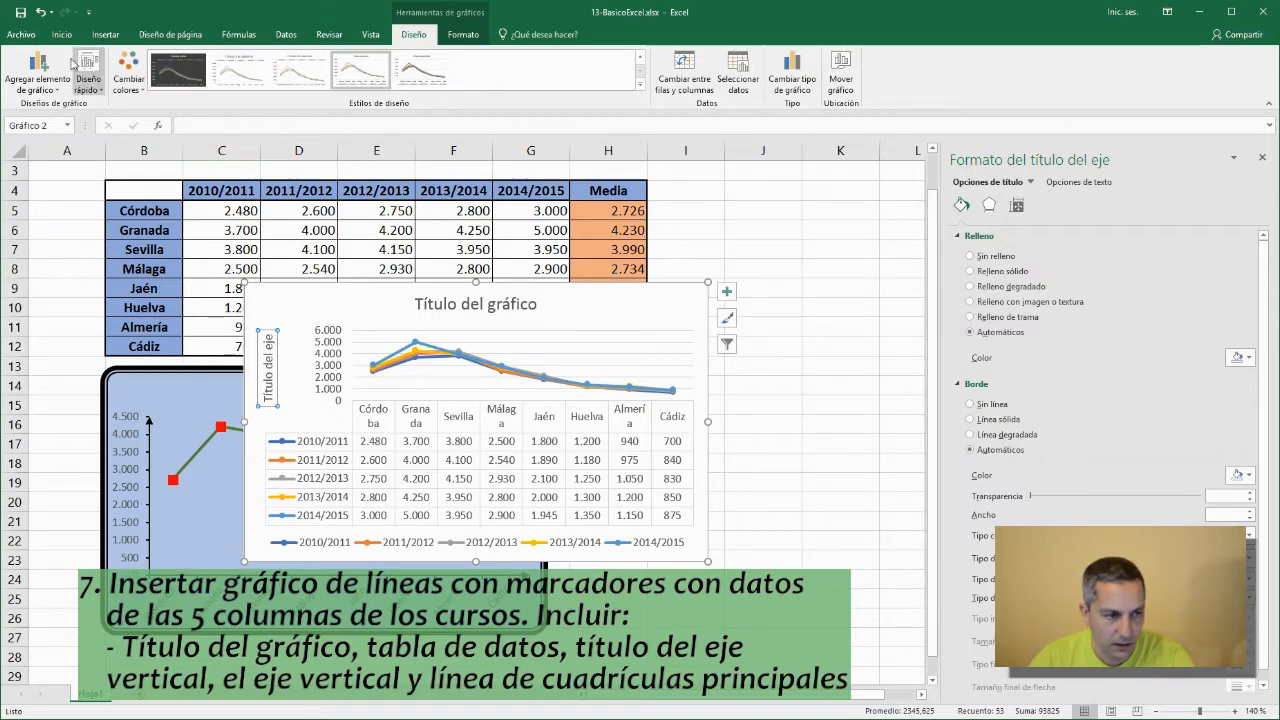
# Turn off the chart's primary major horizontal gridlines (Horizontal principal primario).
pyautogui.click(58, 88)
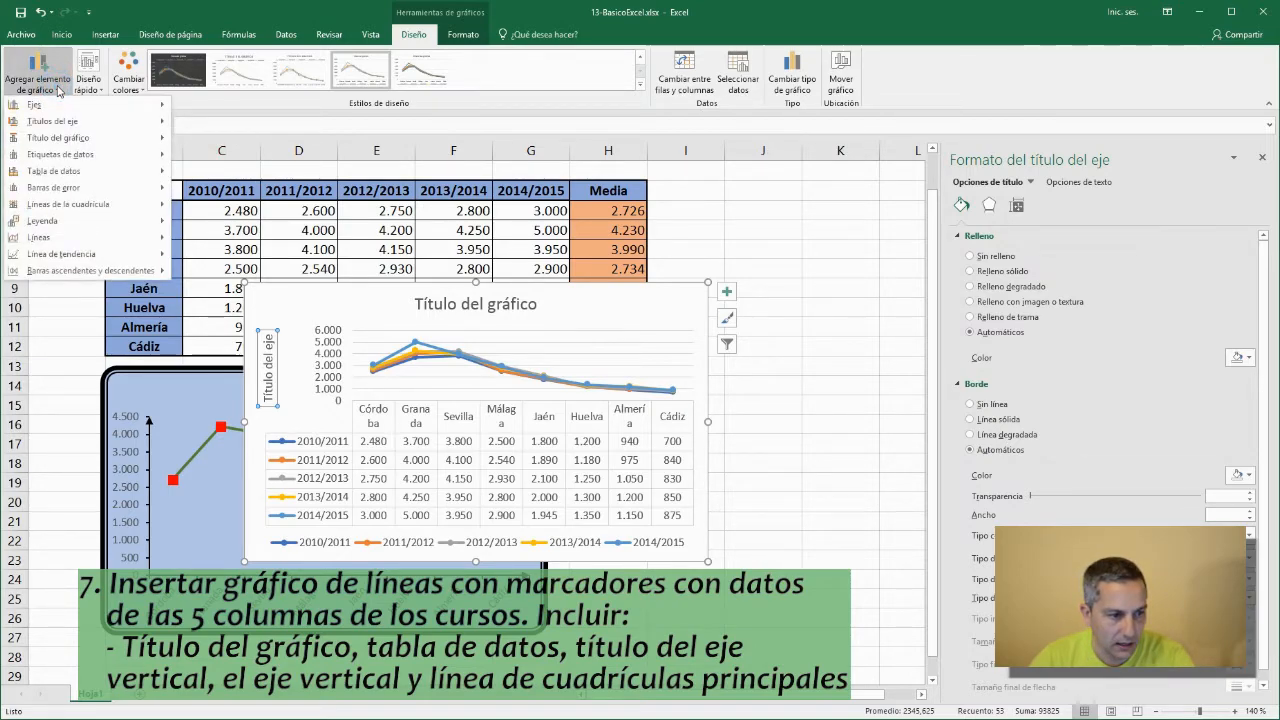
pyautogui.moveTo(86, 237)
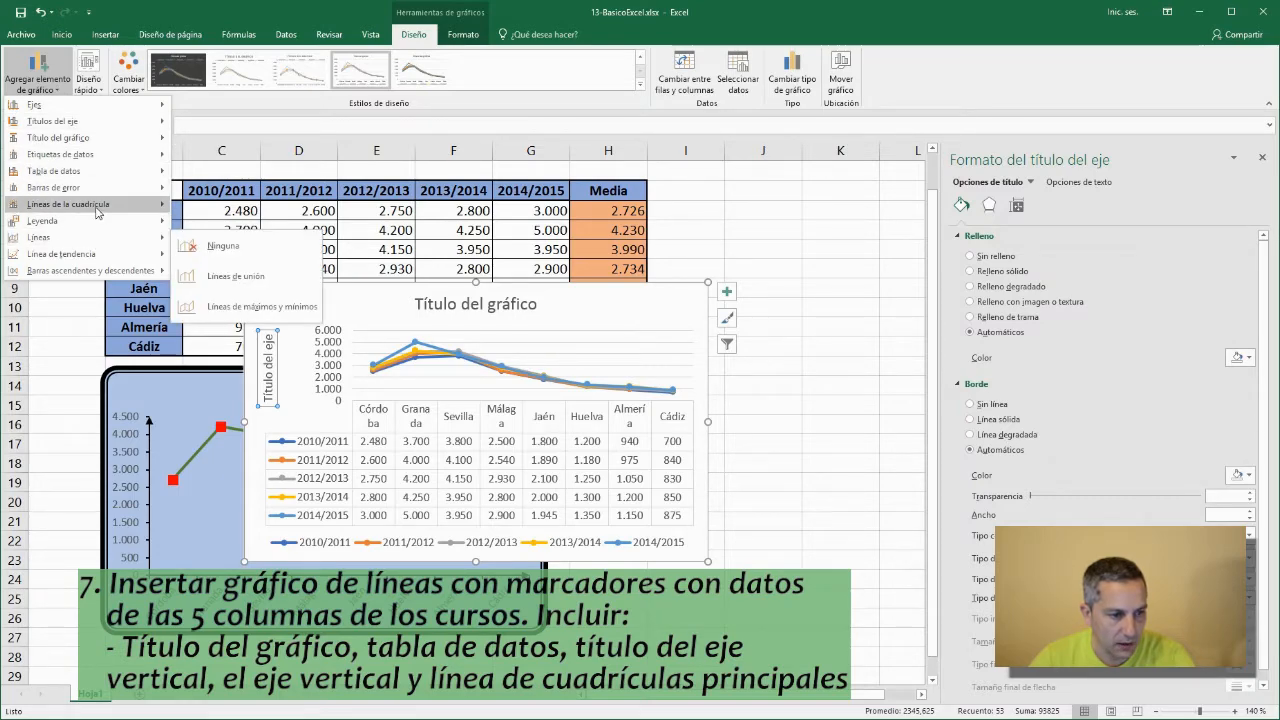
pyautogui.moveTo(96, 212)
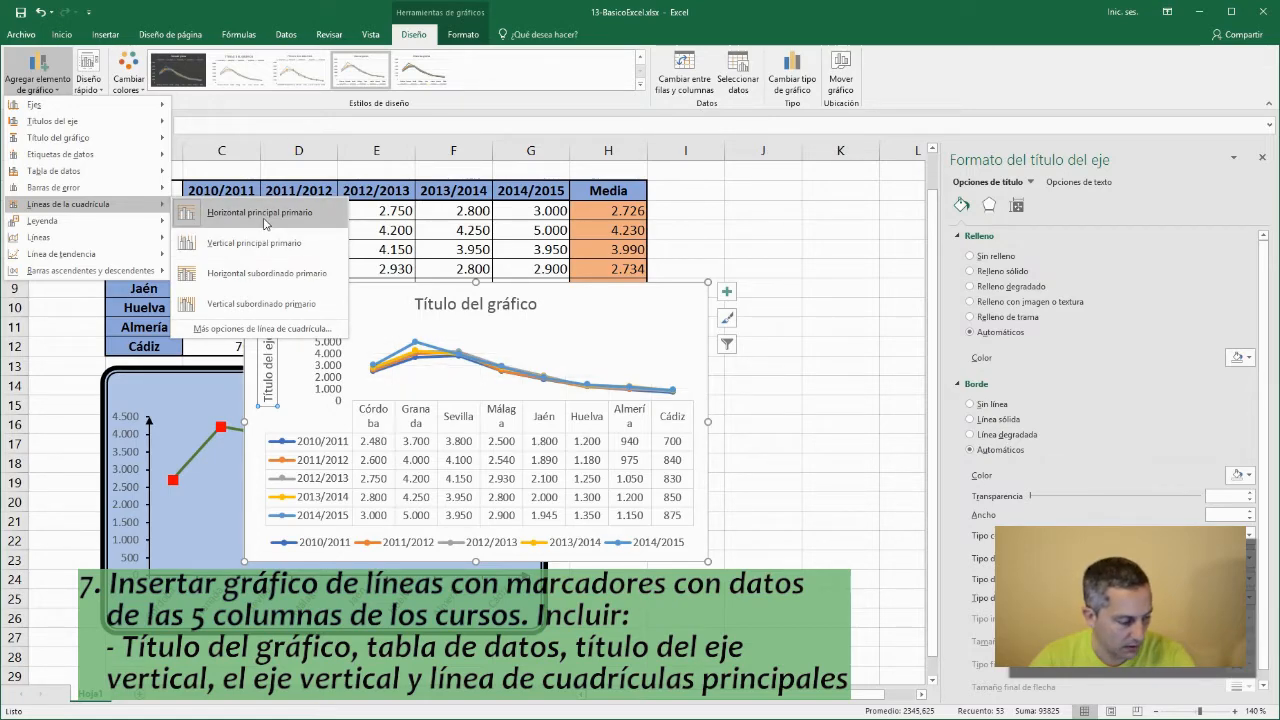
pyautogui.click(265, 222)
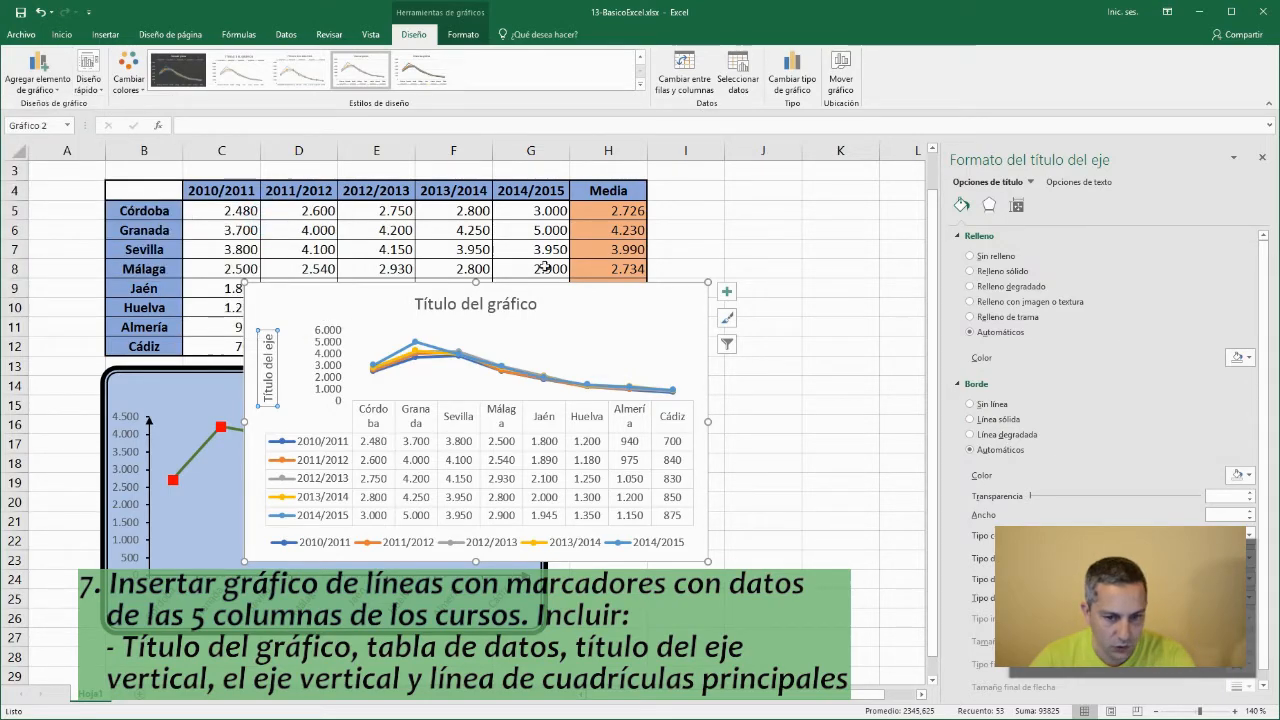
# Enlarge the chart up to row 6 and across to column J, and turn on its primary major horizontal gridlines (Horizontal principal primario).
pyautogui.moveTo(704, 287); pyautogui.dragTo(755, 232)
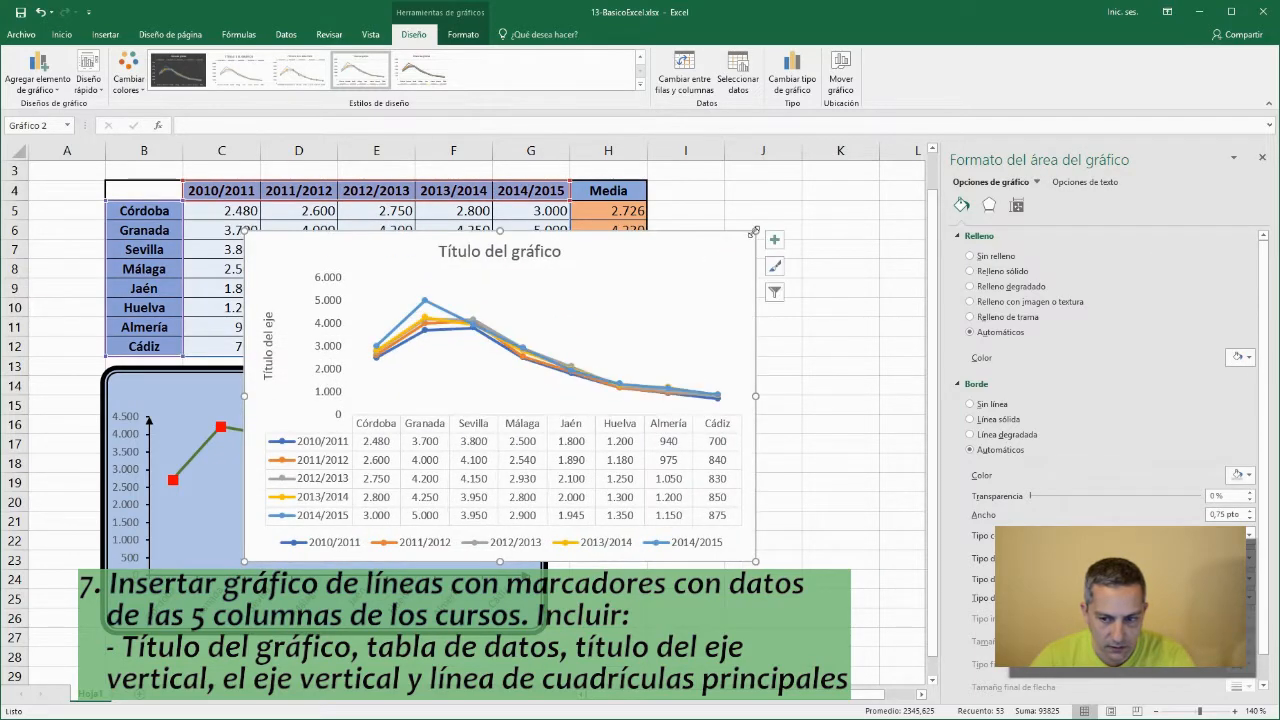
pyautogui.click(605, 305)
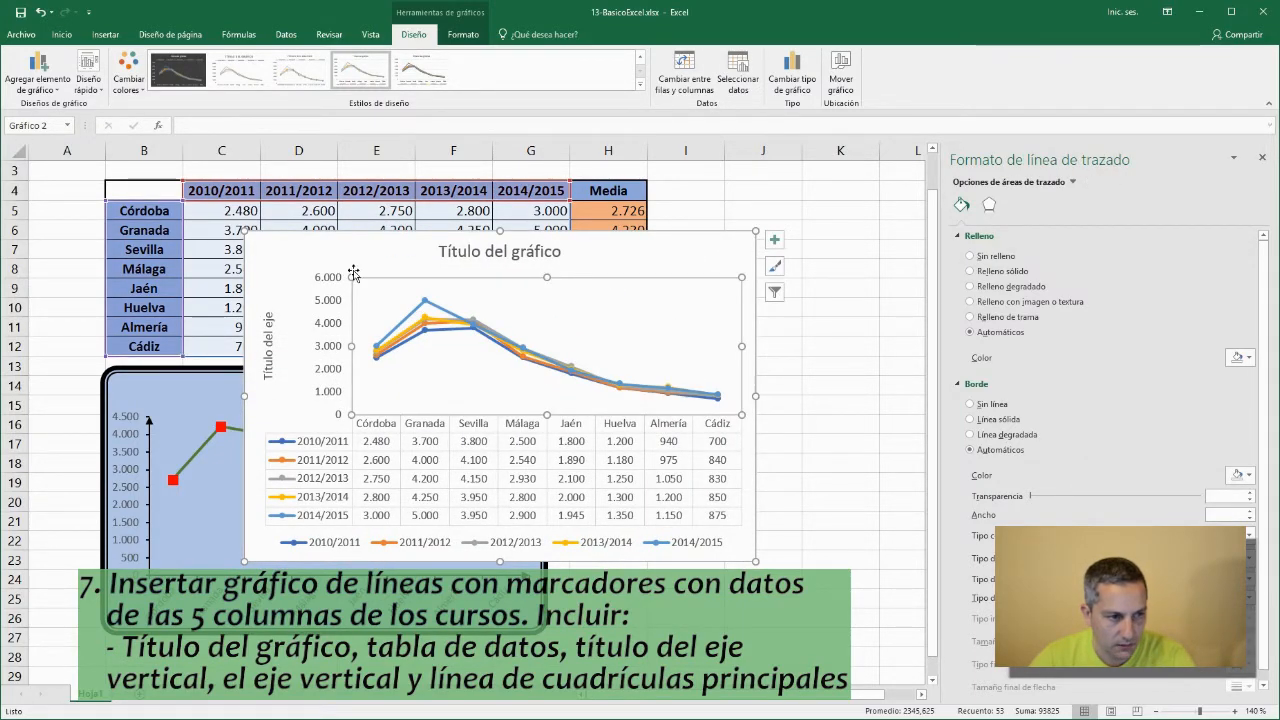
pyautogui.click(588, 256)
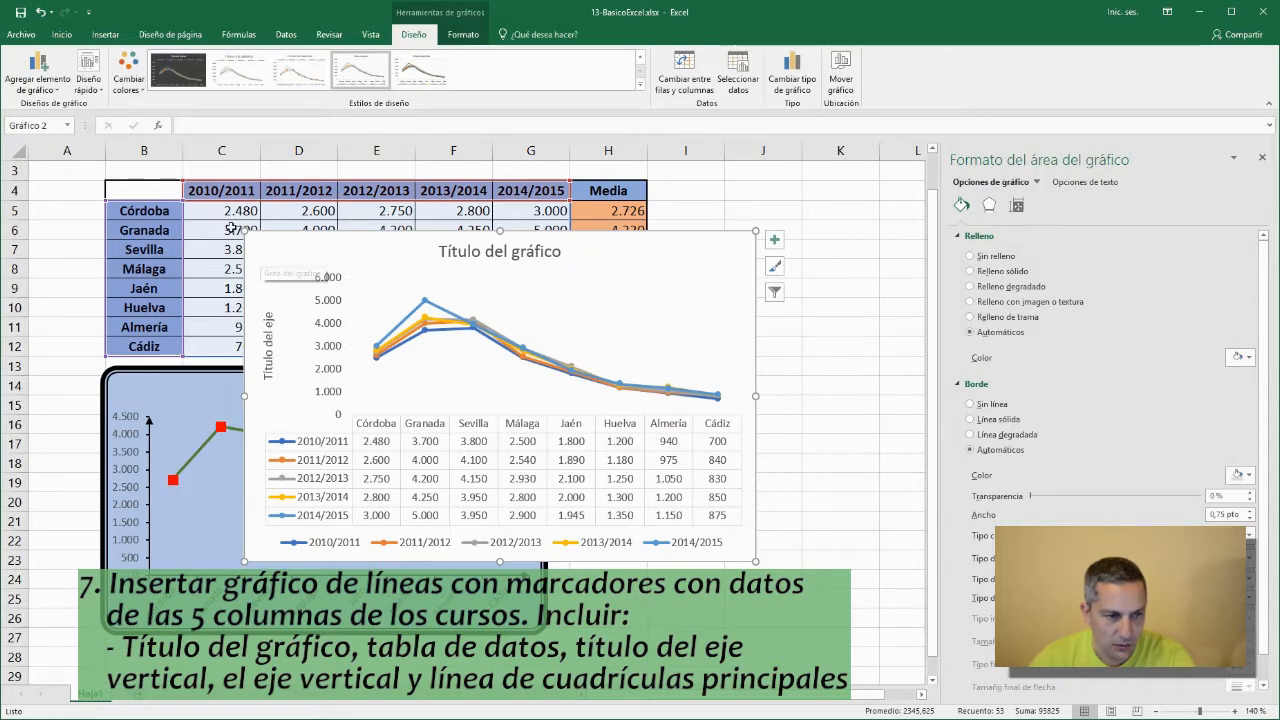
pyautogui.click(38, 75)
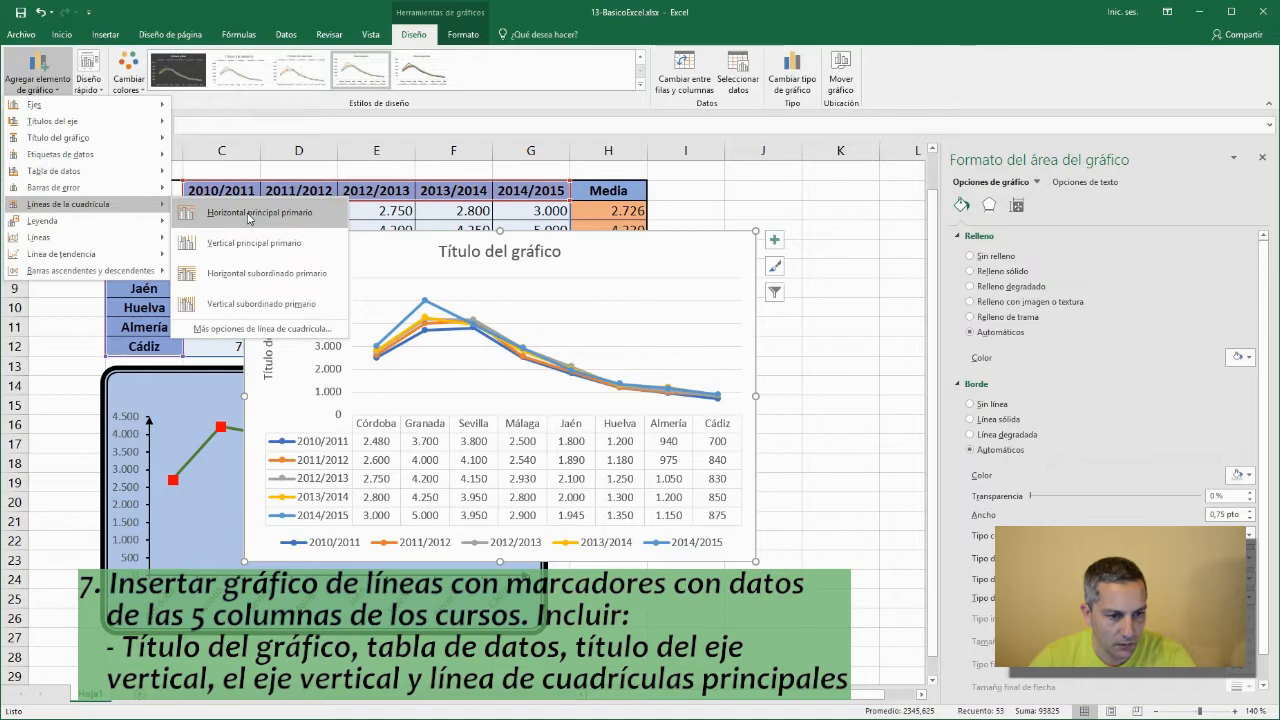
pyautogui.click(246, 212)
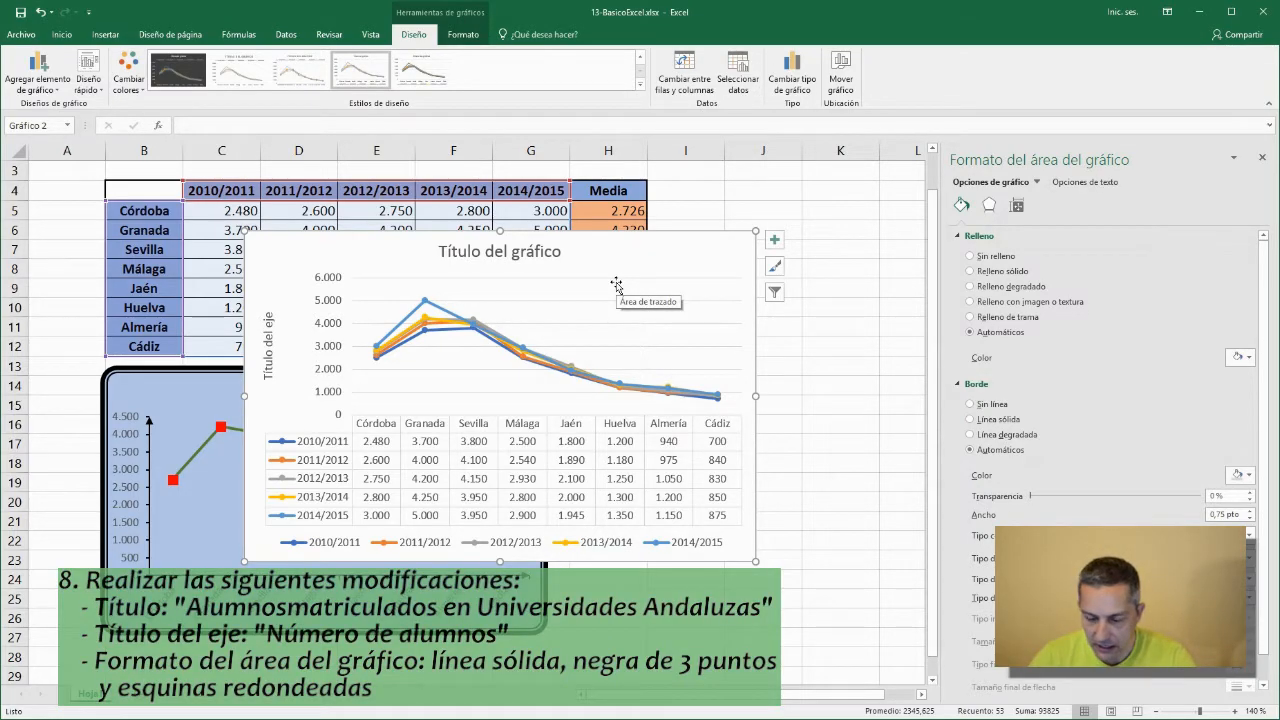
# Replace the chart title's placeholder text with "Alumnos matriculados en Universidades Andaluzas".
pyautogui.click(500, 260)
pyautogui.moveTo(563, 251); pyautogui.dragTo(452, 254)
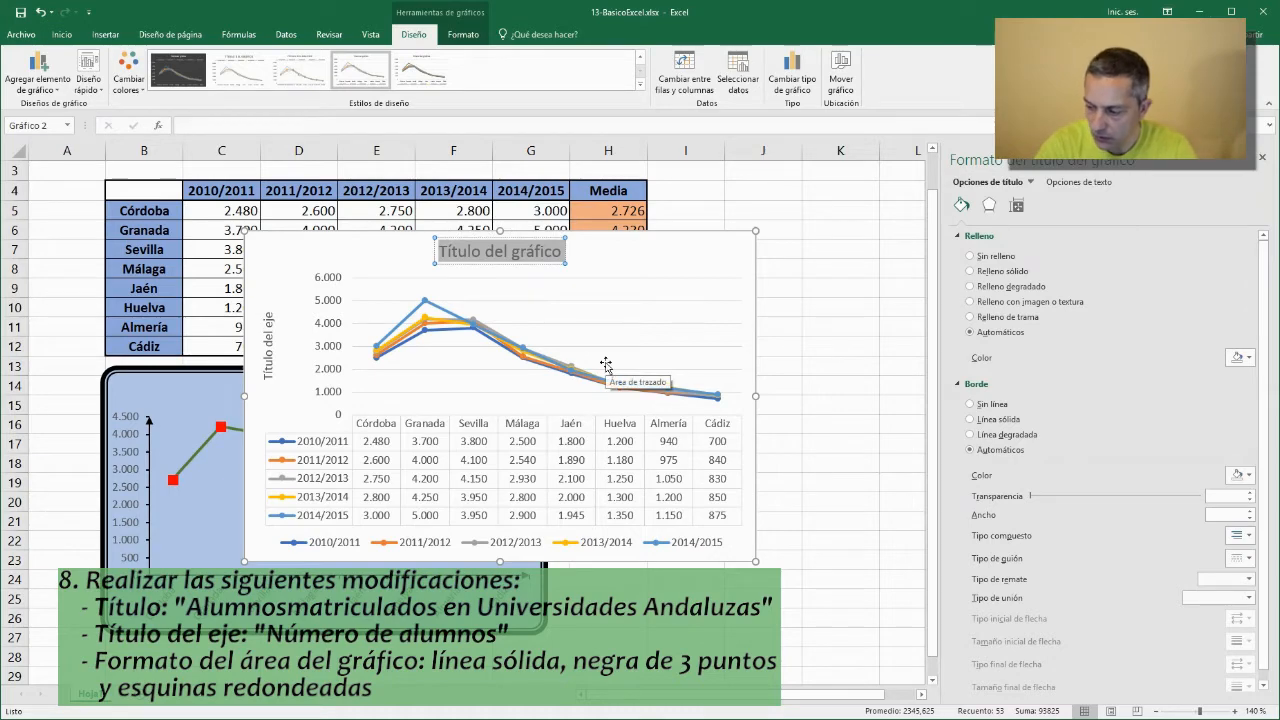
pyautogui.write('Alum')
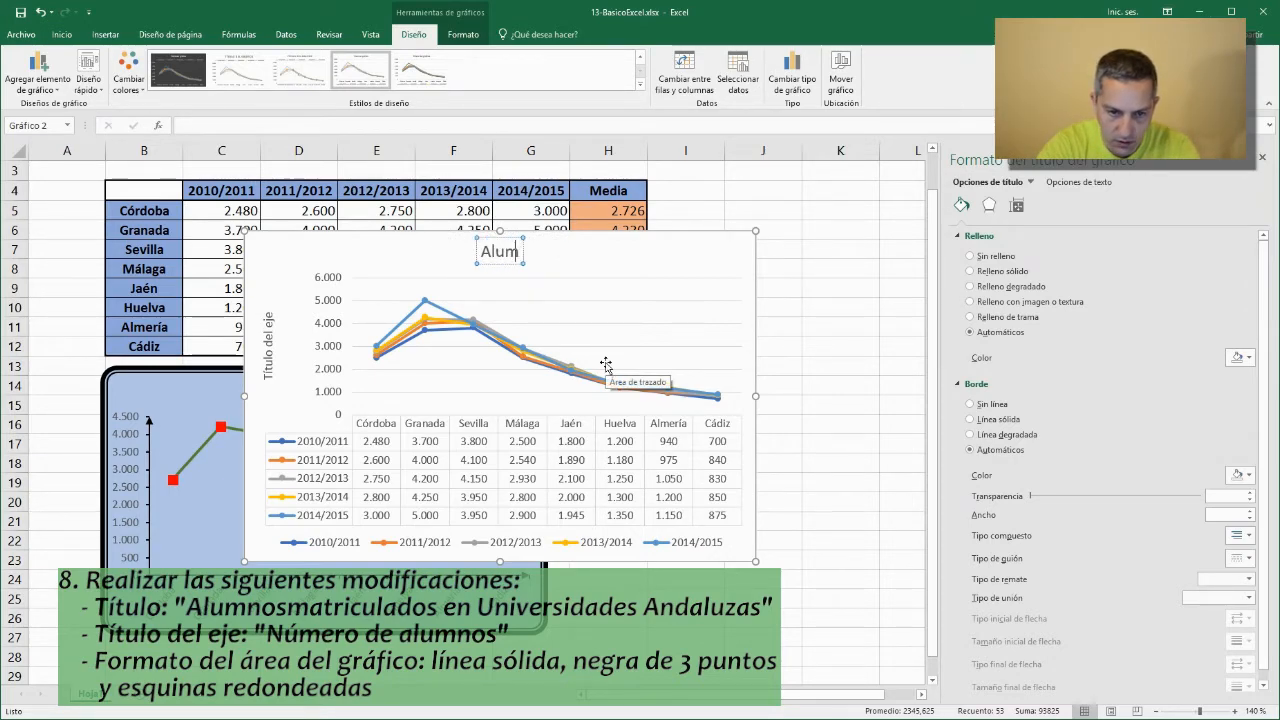
pyautogui.write('nos mat')
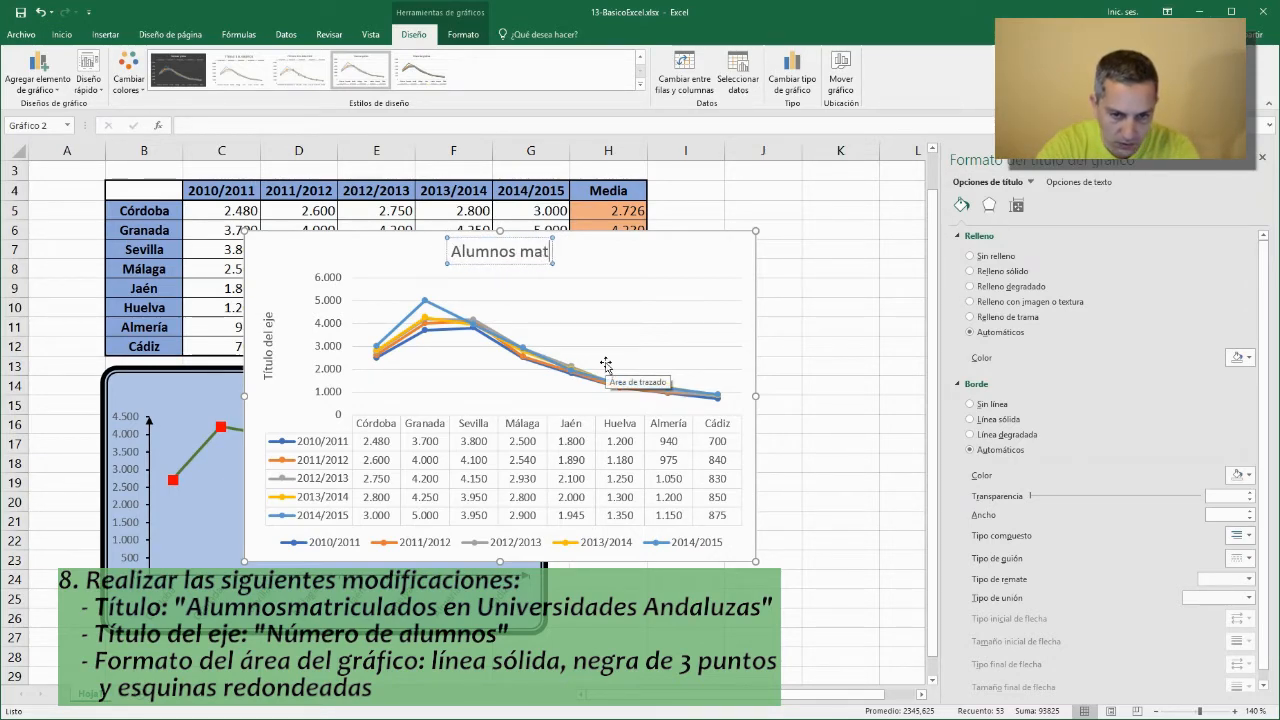
pyautogui.write('riculados')
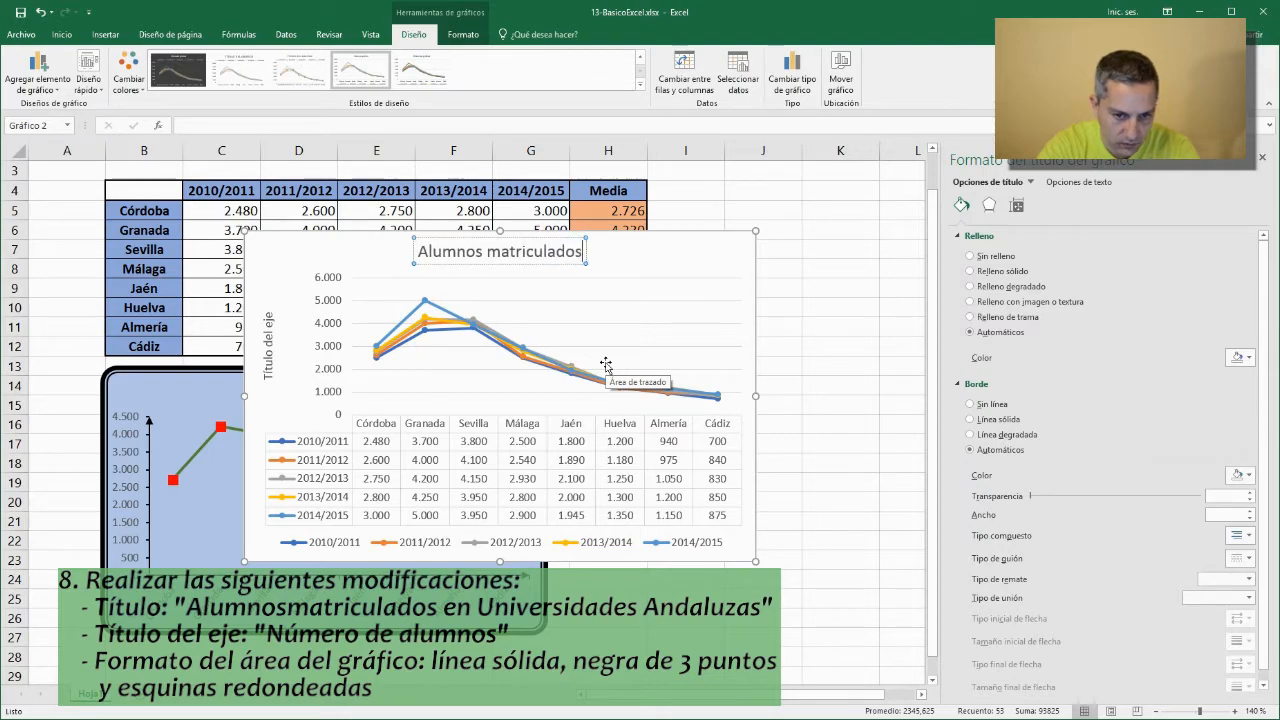
pyautogui.write(' en Uni')
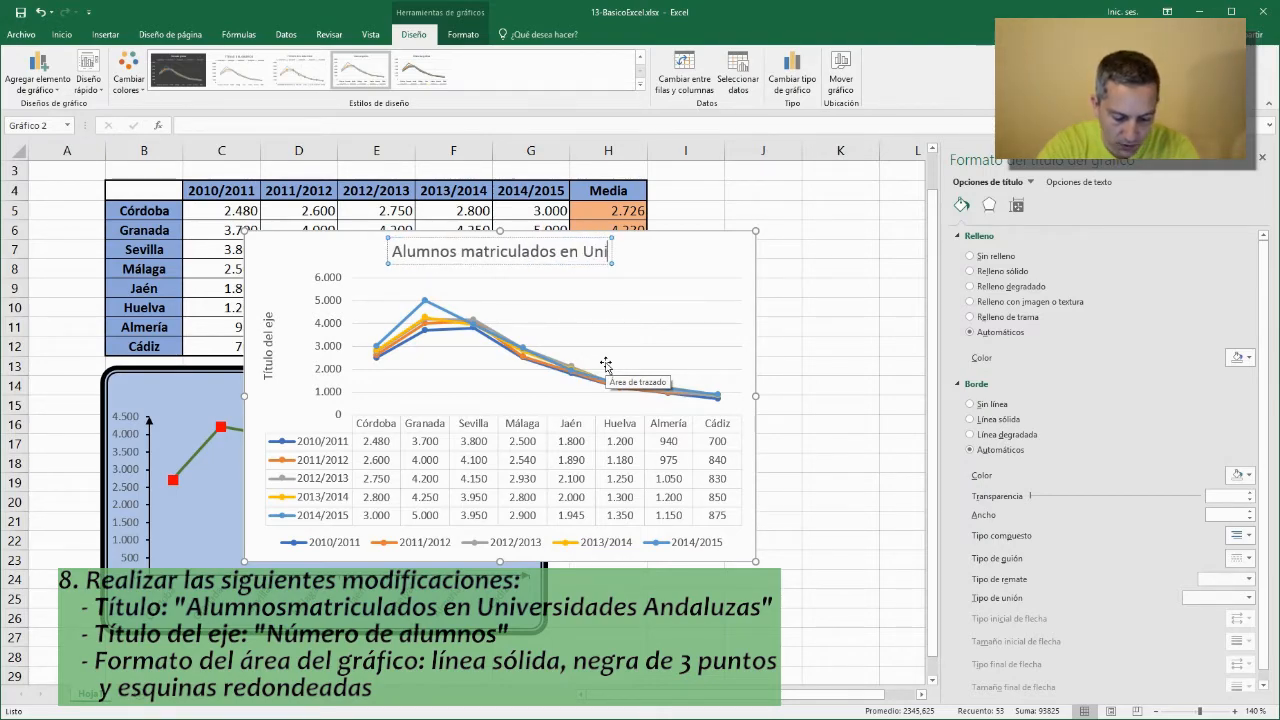
pyautogui.write('versidad')
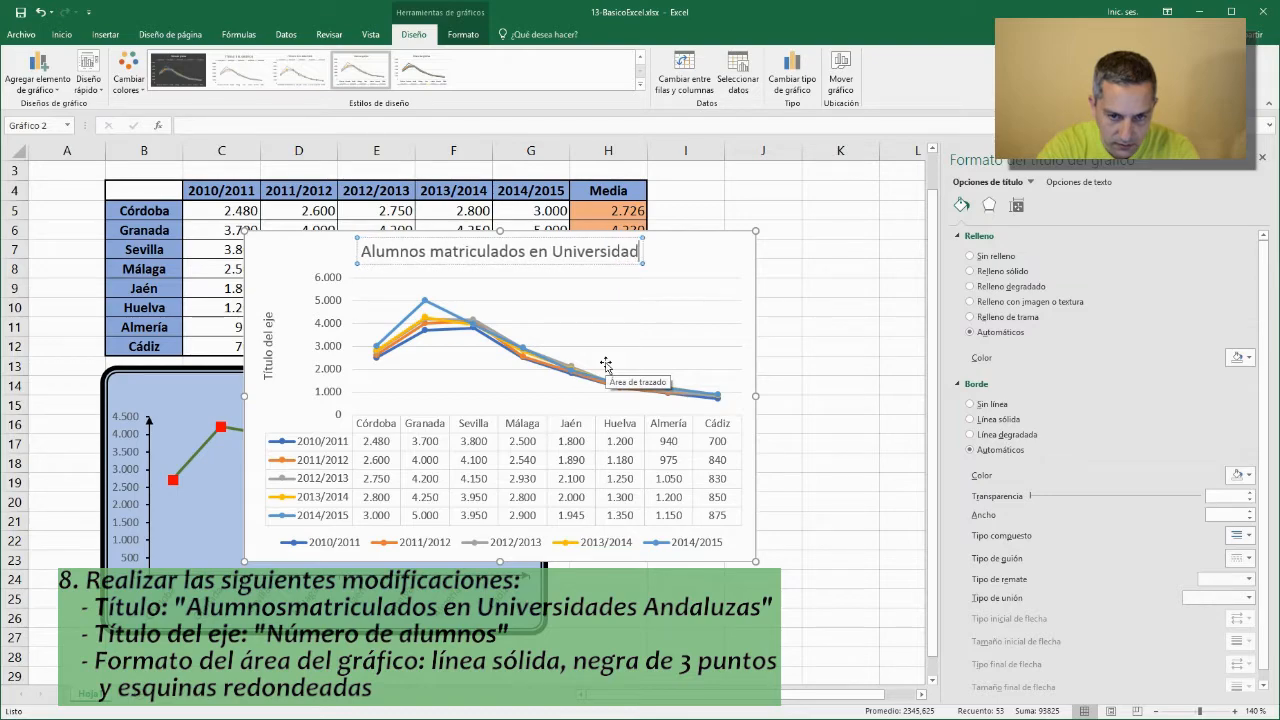
pyautogui.write('es Andaluzas')
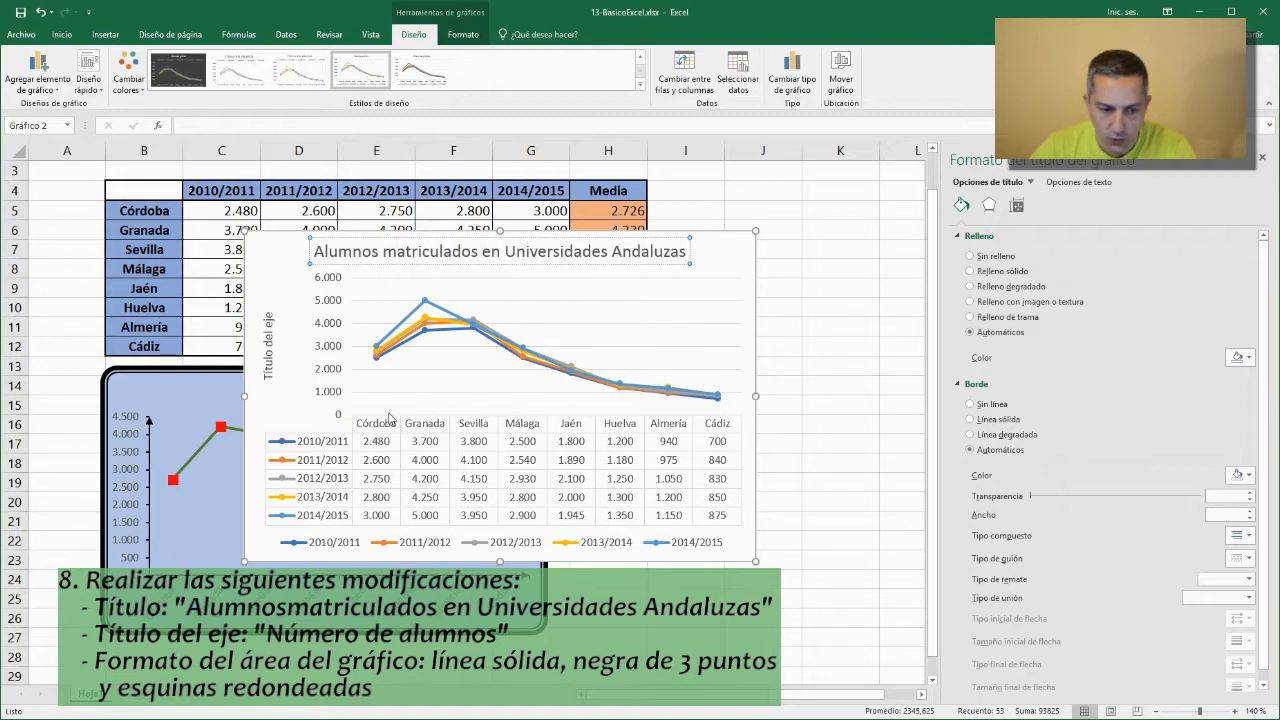
# Replace the vertical axis title's placeholder text with "Número de alumnos".
pyautogui.click(267, 357)
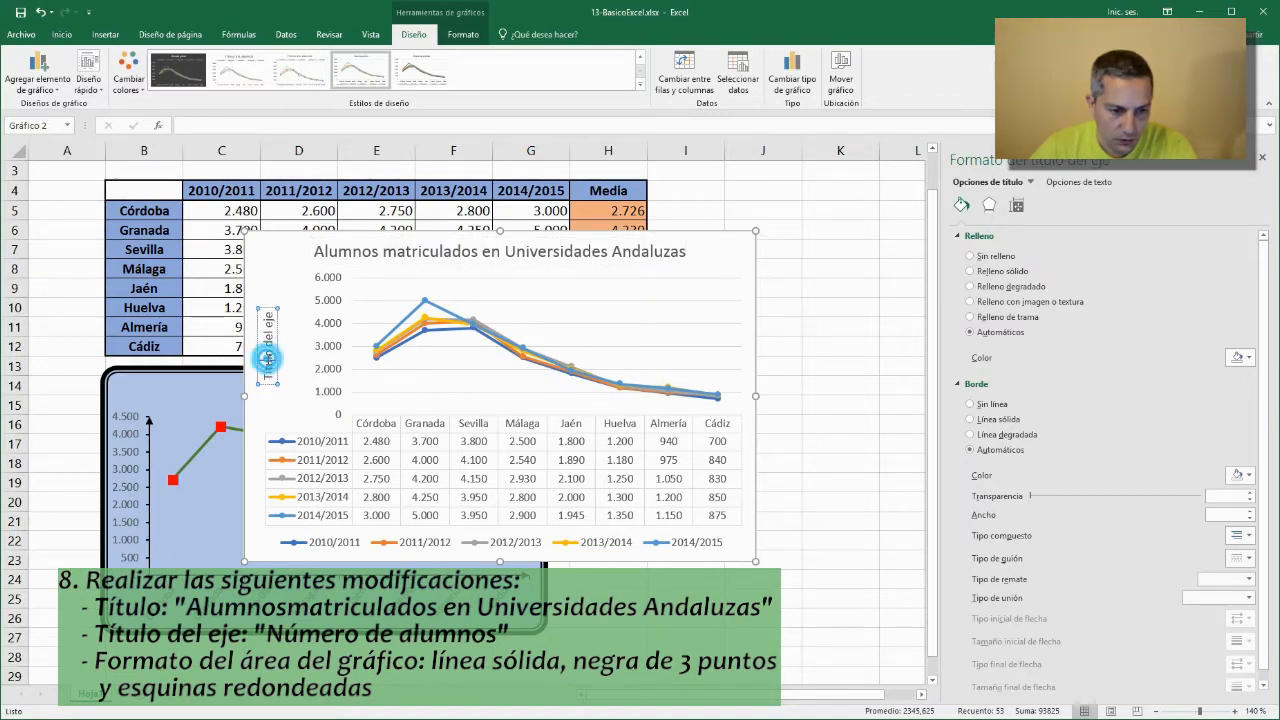
pyautogui.doubleClick(267, 357)
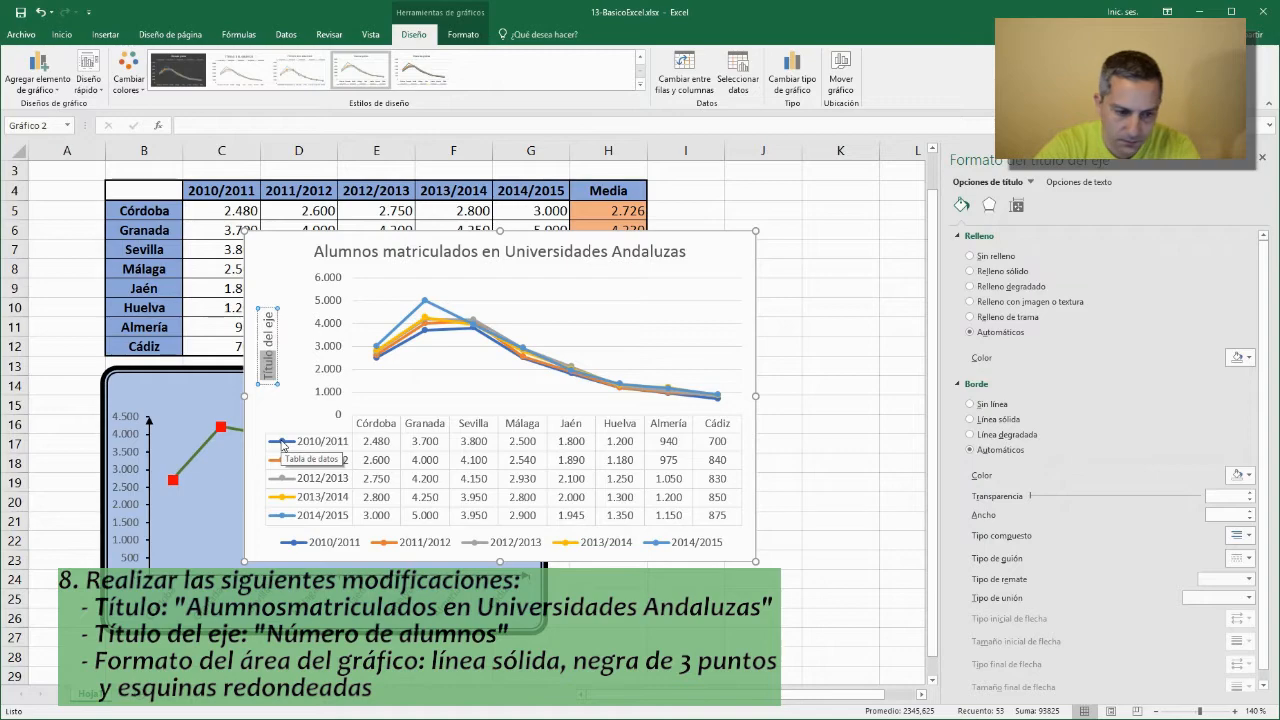
pyautogui.press('Delete')
pyautogui.press('Delete')
pyautogui.press('Delete')
pyautogui.press('Delete')
pyautogui.press('Delete')
pyautogui.press('Delete')
pyautogui.press('Delete')
pyautogui.press('Delete')
pyautogui.press('Delete')
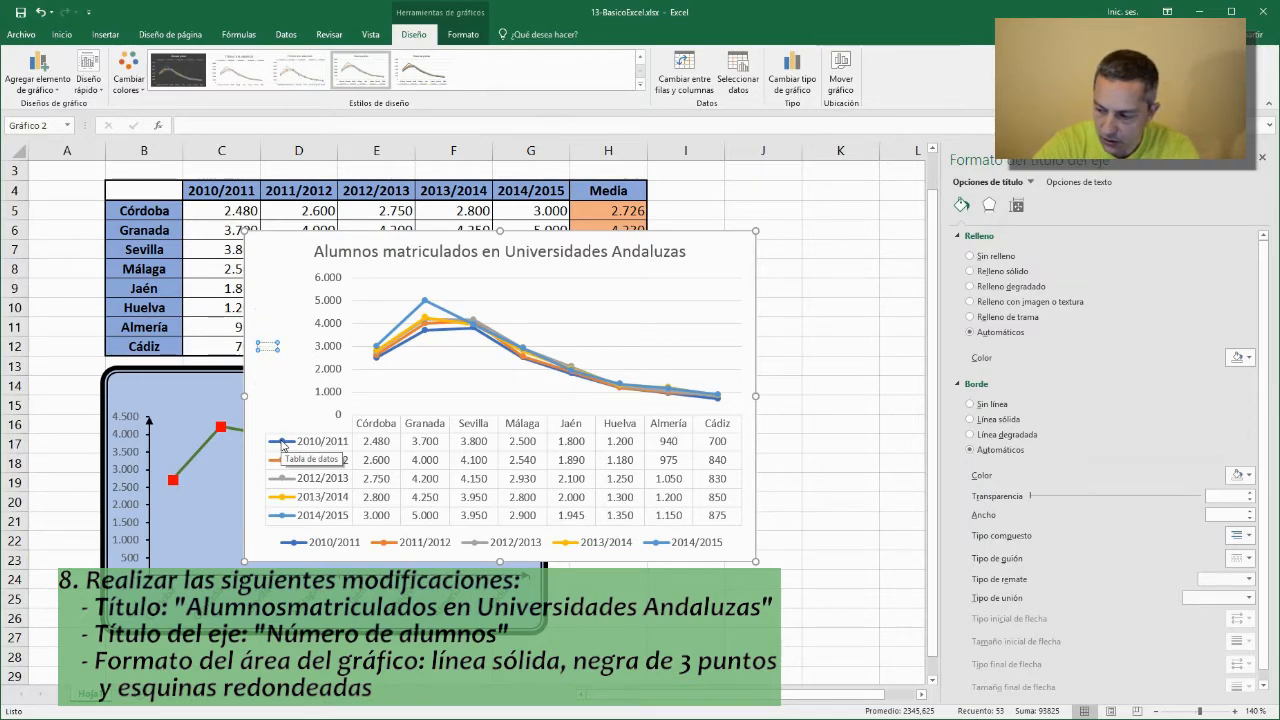
pyautogui.write('Nú')
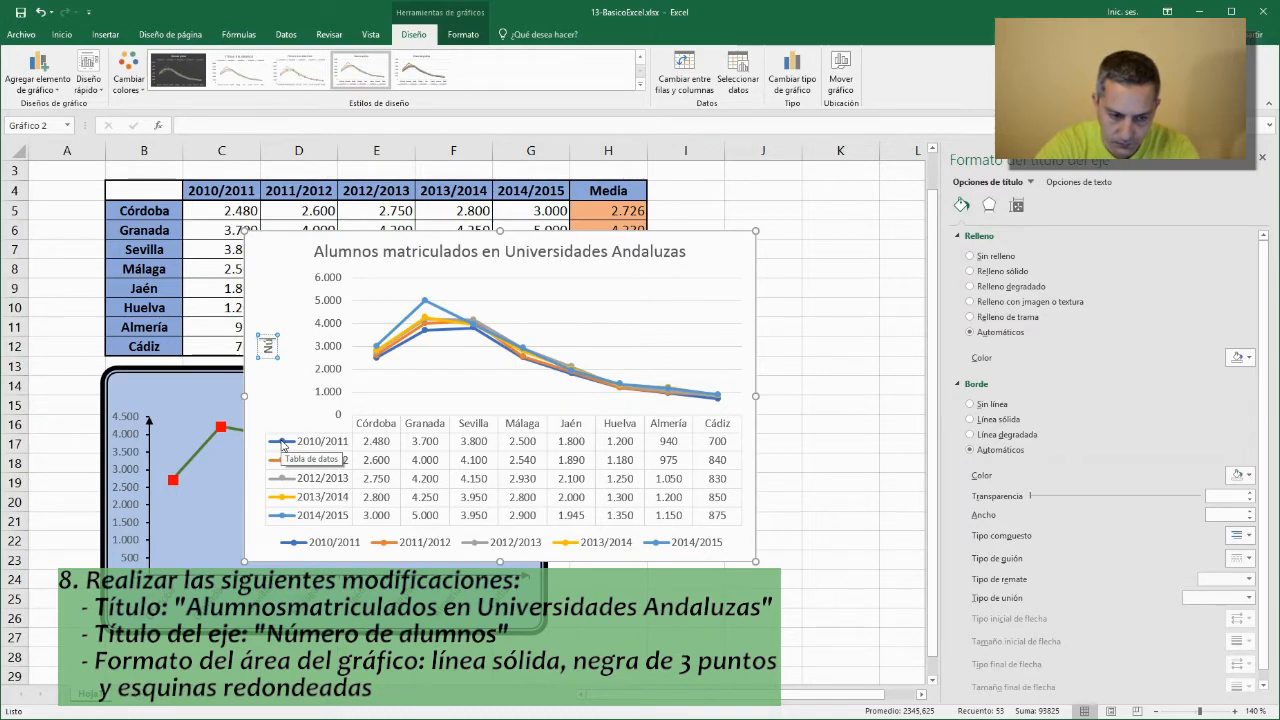
pyautogui.write('mero de')
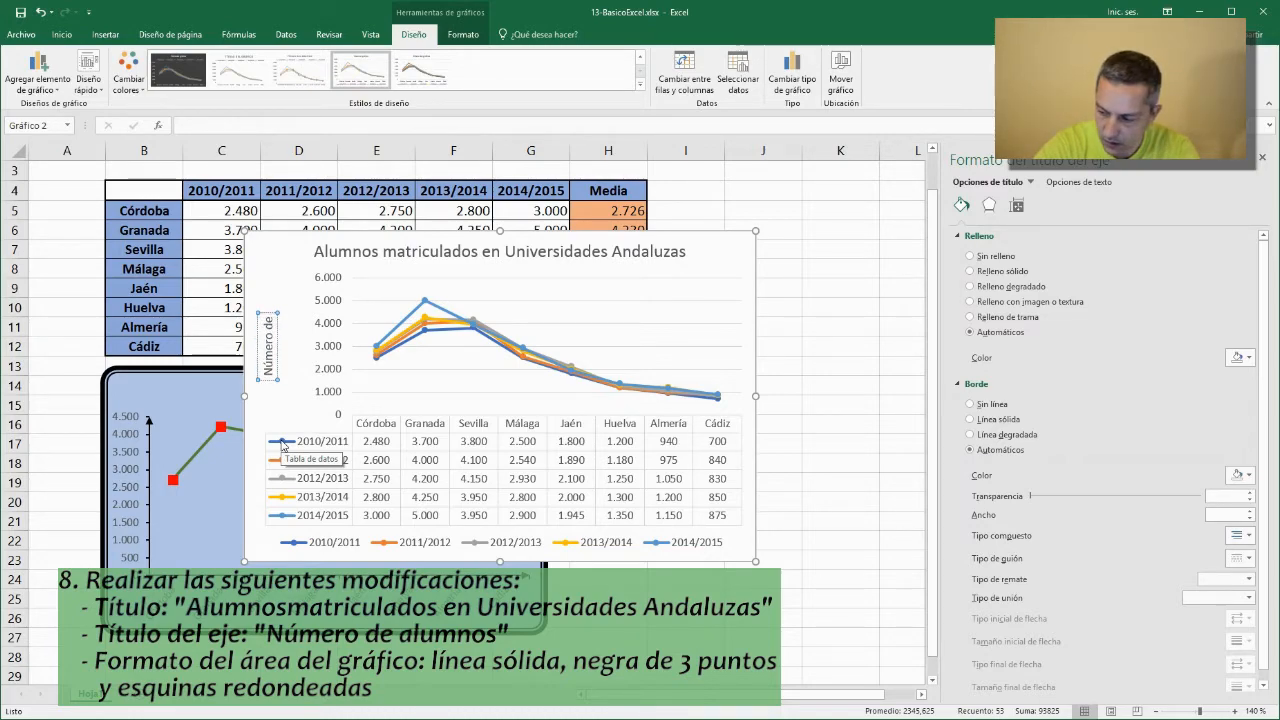
pyautogui.write(' alumnos')
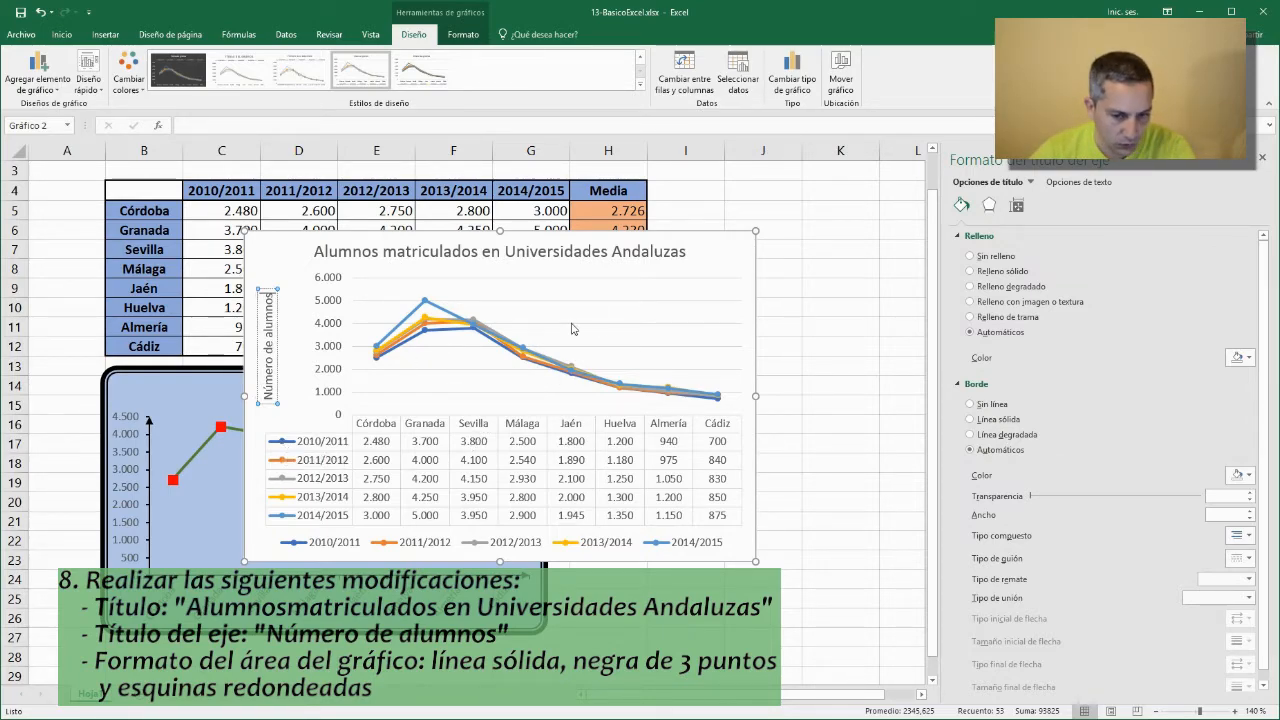
# Give the chart area of the new chart a solid black border line (Línea sólida) 3 pt wide.
pyautogui.click(697, 270)
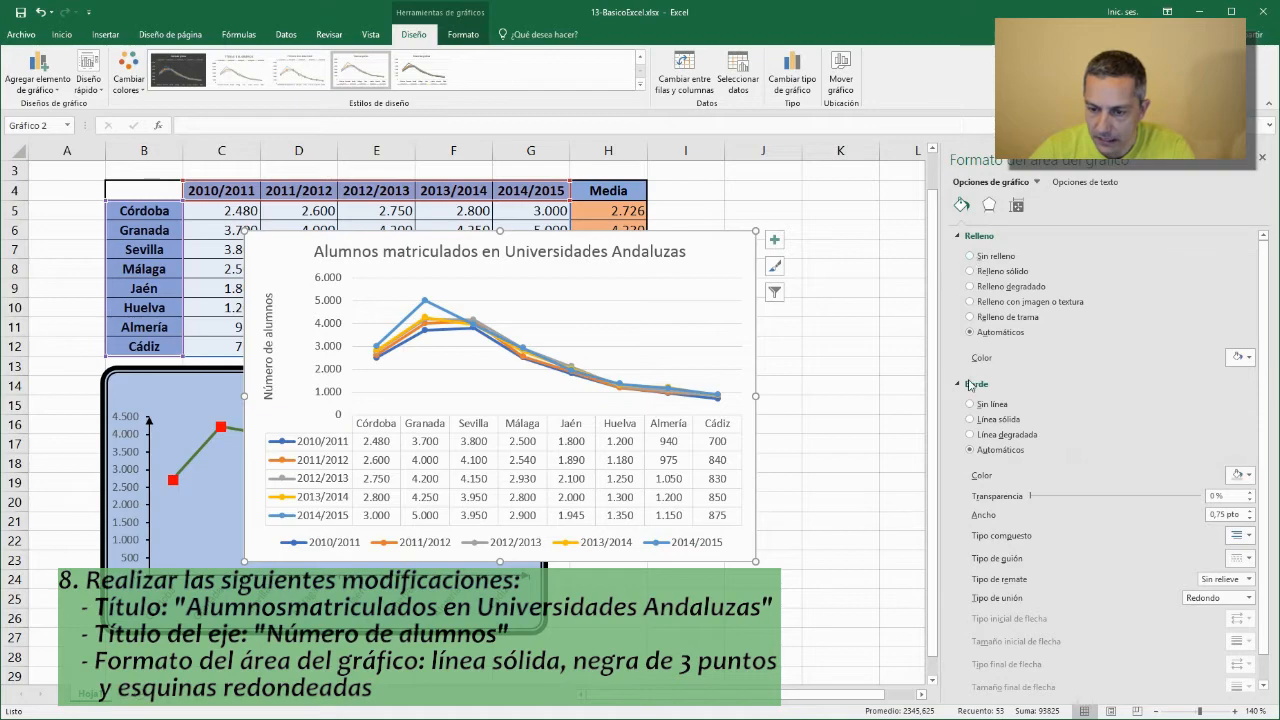
pyautogui.click(988, 424)
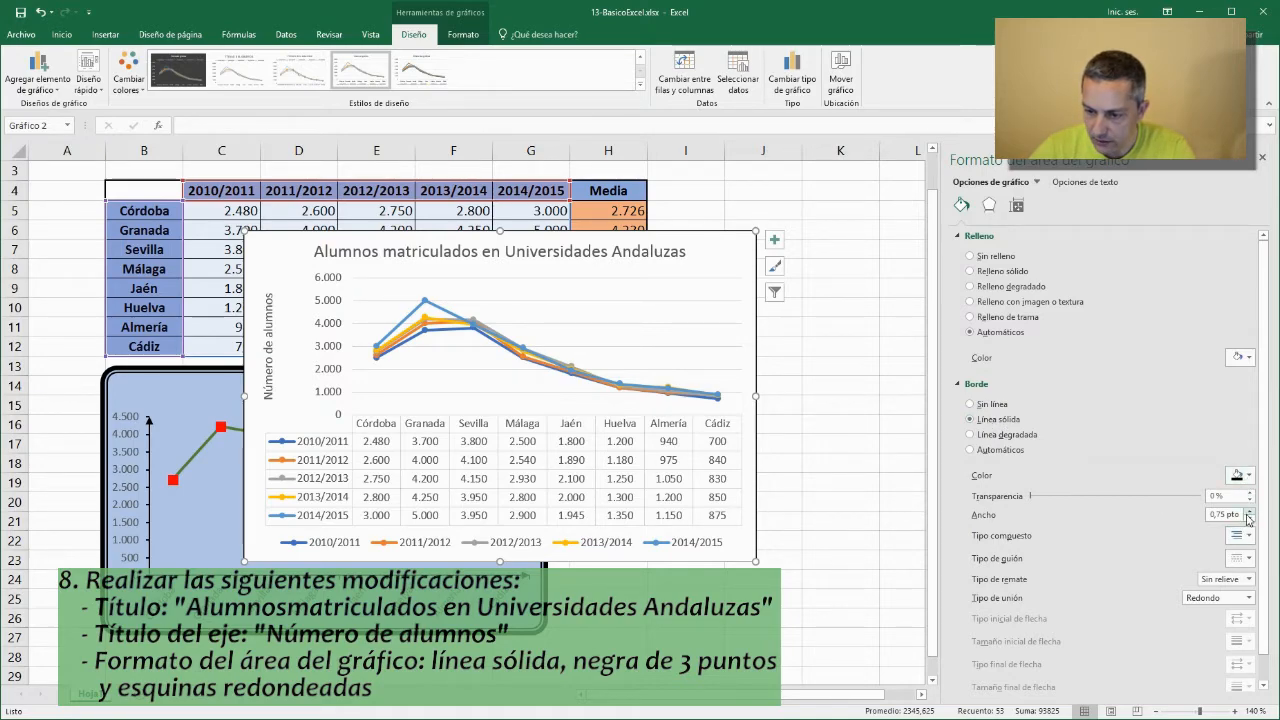
pyautogui.moveTo(1230, 515); pyautogui.dragTo(1182, 520)
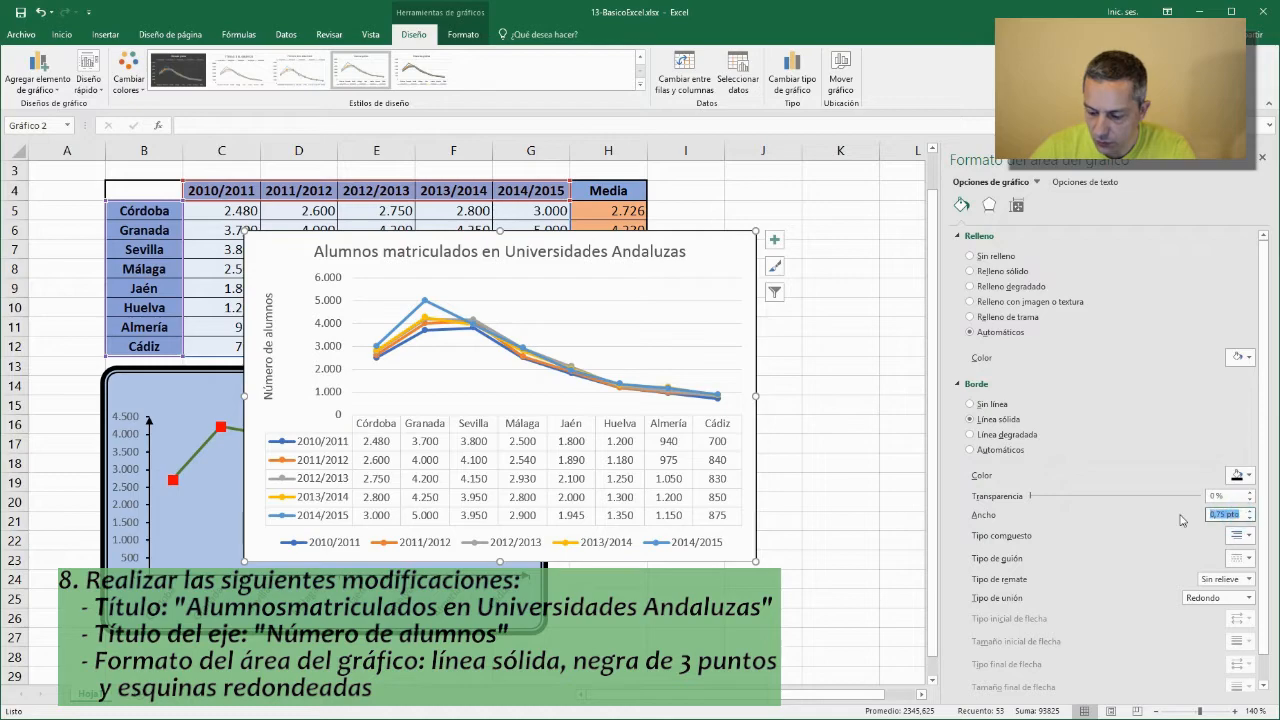
pyautogui.write('3')
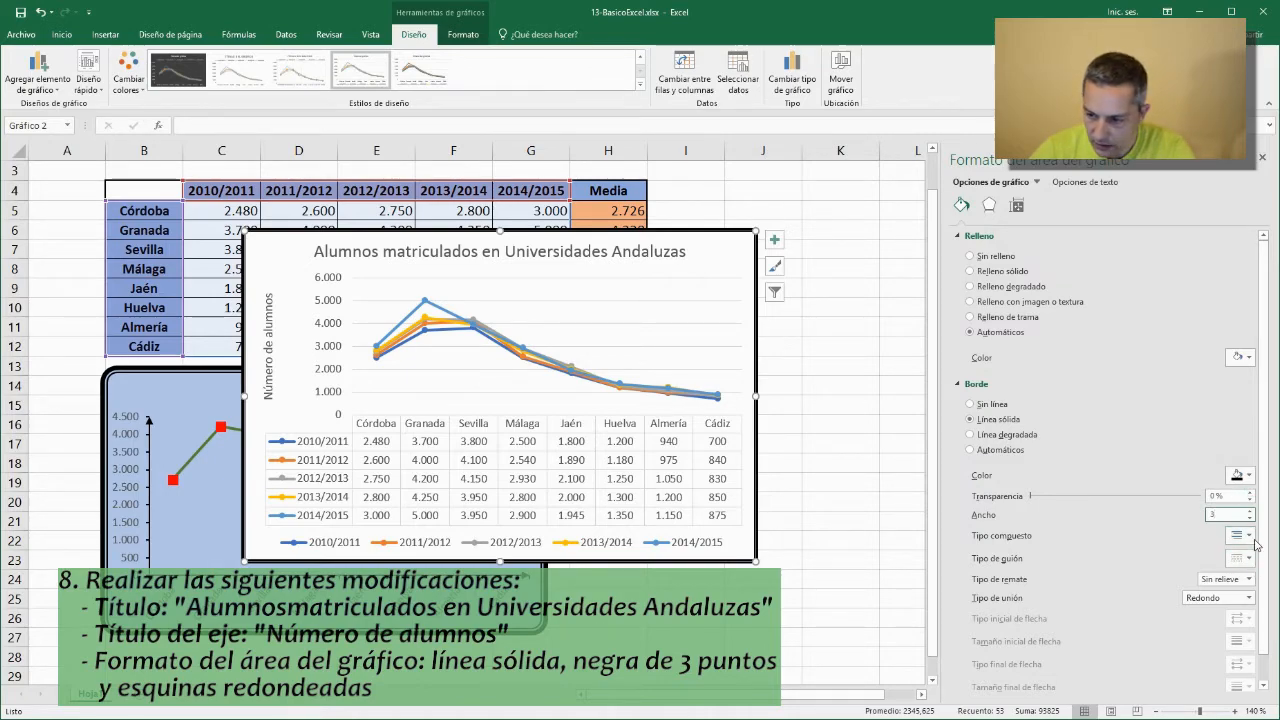
pyautogui.click(1249, 537)
pyautogui.click(1250, 553)
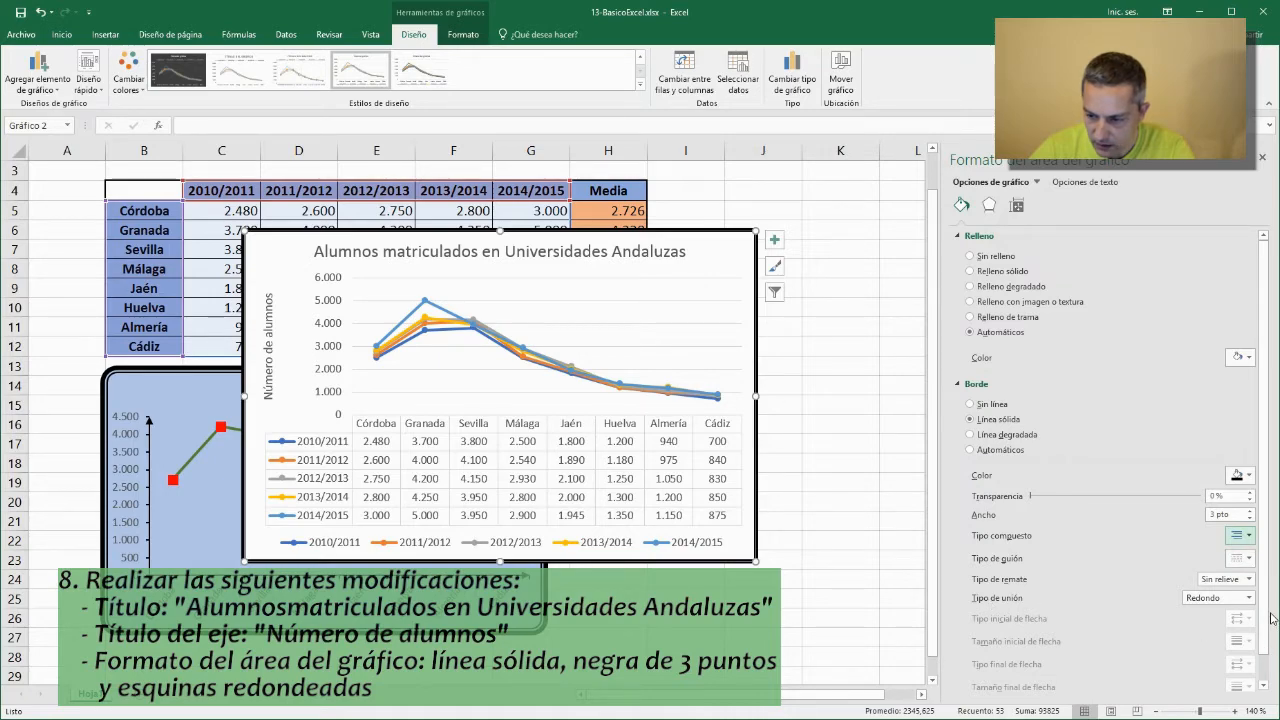
# Turn on rounded corners (Esquinas redondeadas) for the chart area border, then close the formatting options and deselect the chart.
pyautogui.moveTo(1265, 613); pyautogui.dragTo(1268, 660)
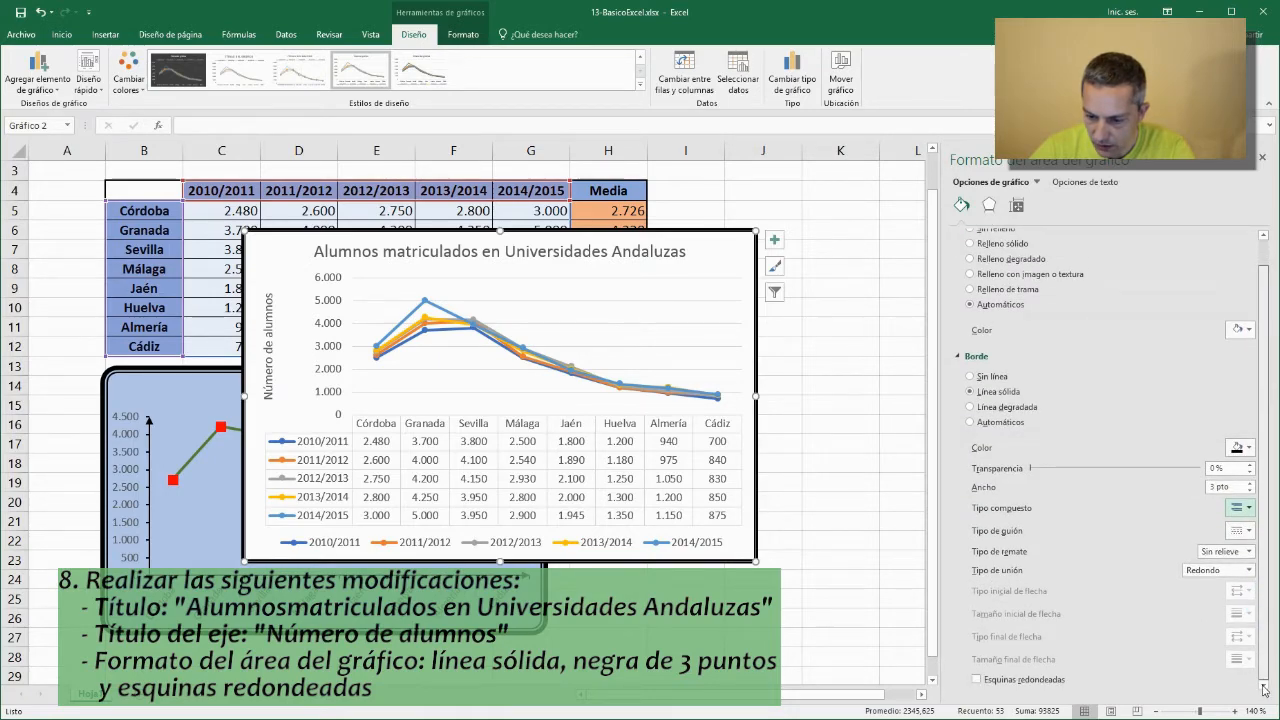
pyautogui.click(977, 679)
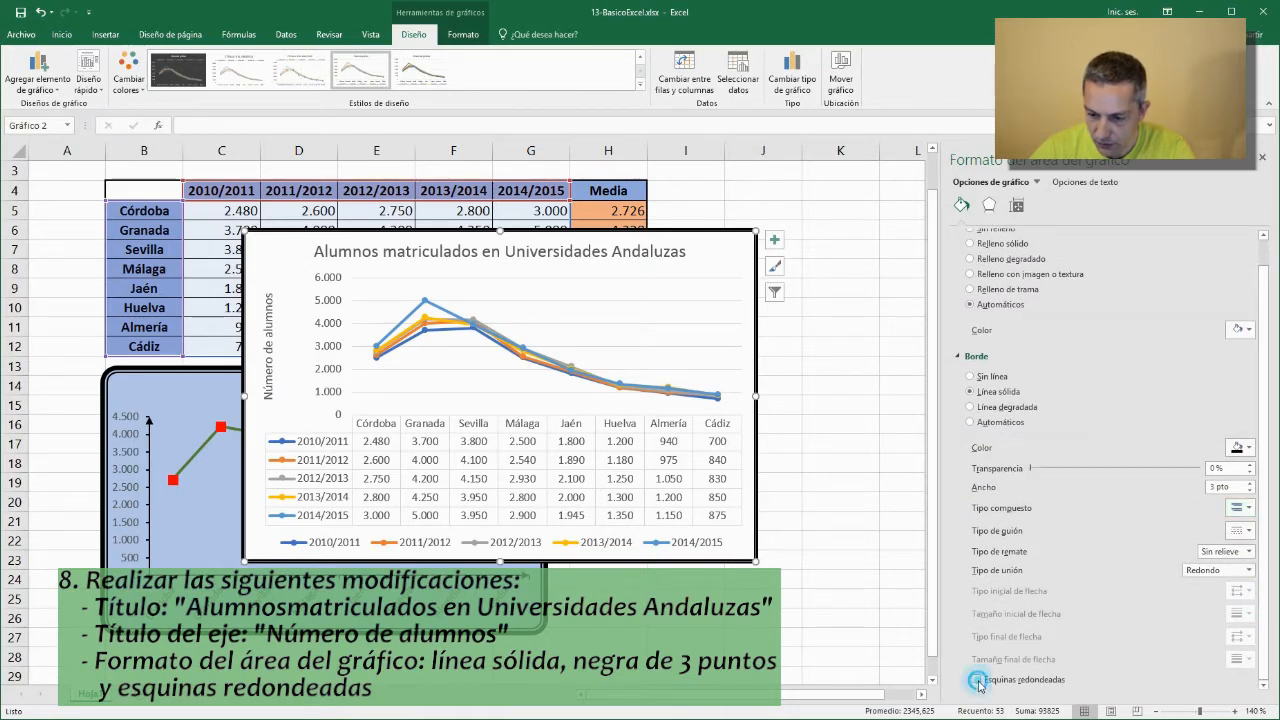
pyautogui.click(1262, 157)
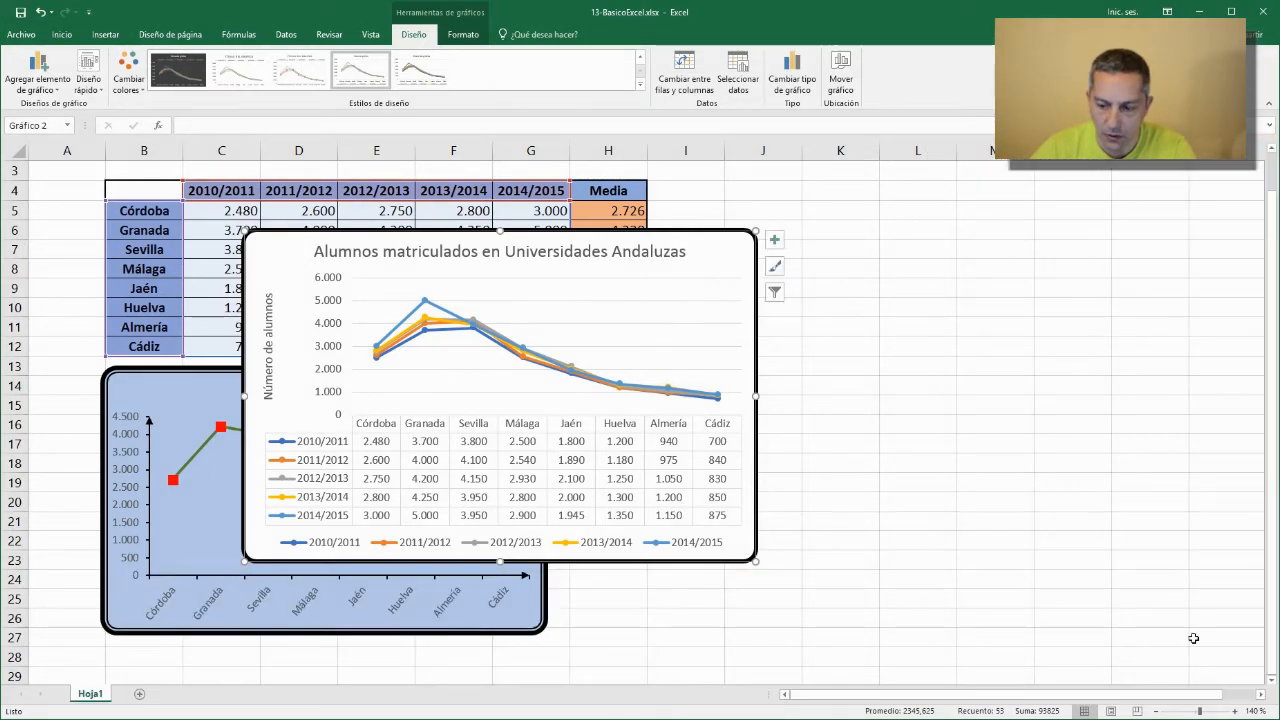
pyautogui.click(732, 192)
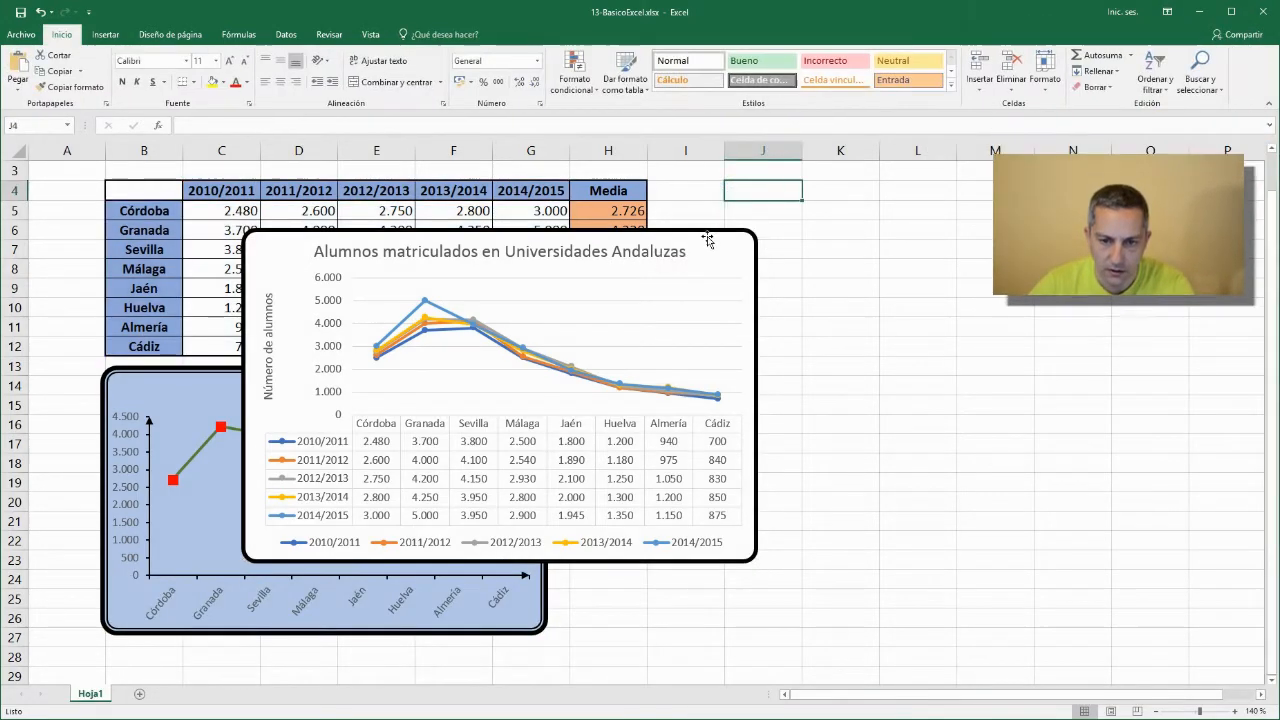
# Move the enrolled-students chart below the table, beside the "Media de Alumnos" chart, with its upper edge in row 13.
pyautogui.moveTo(707, 240); pyautogui.dragTo(1040, 366)
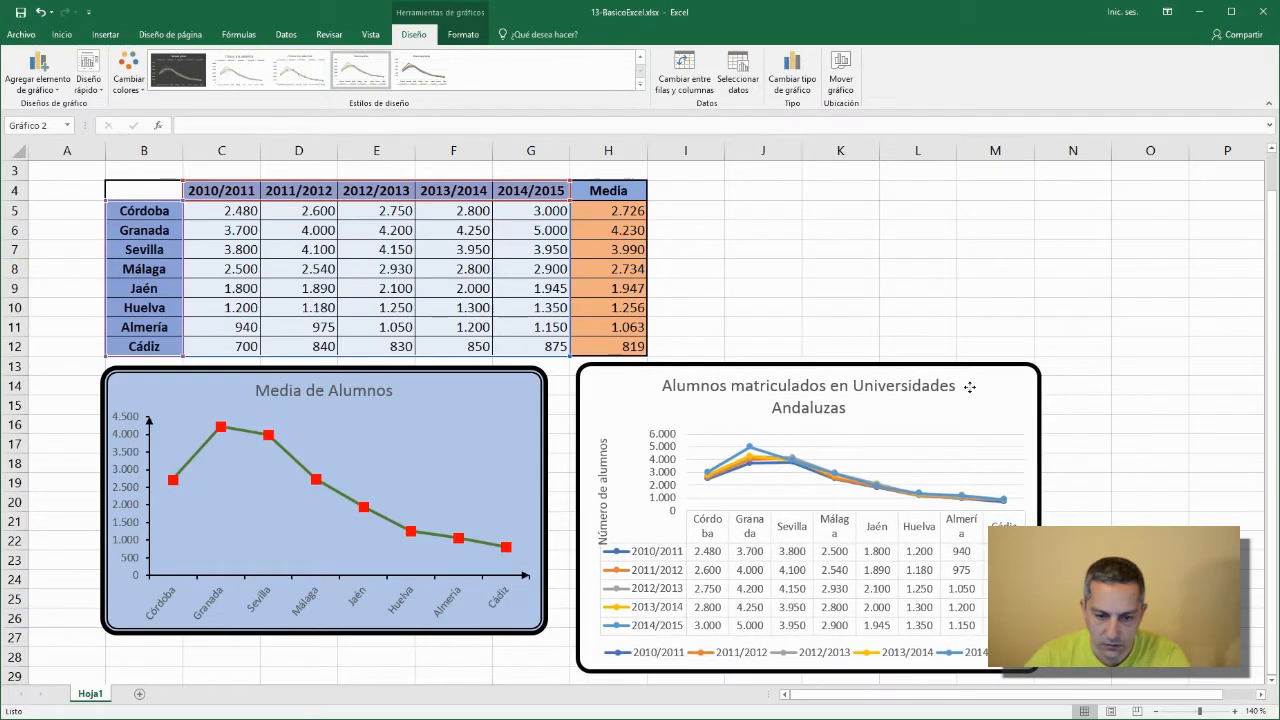
pyautogui.click(1158, 712)
pyautogui.click(1158, 712)
pyautogui.click(1158, 712)
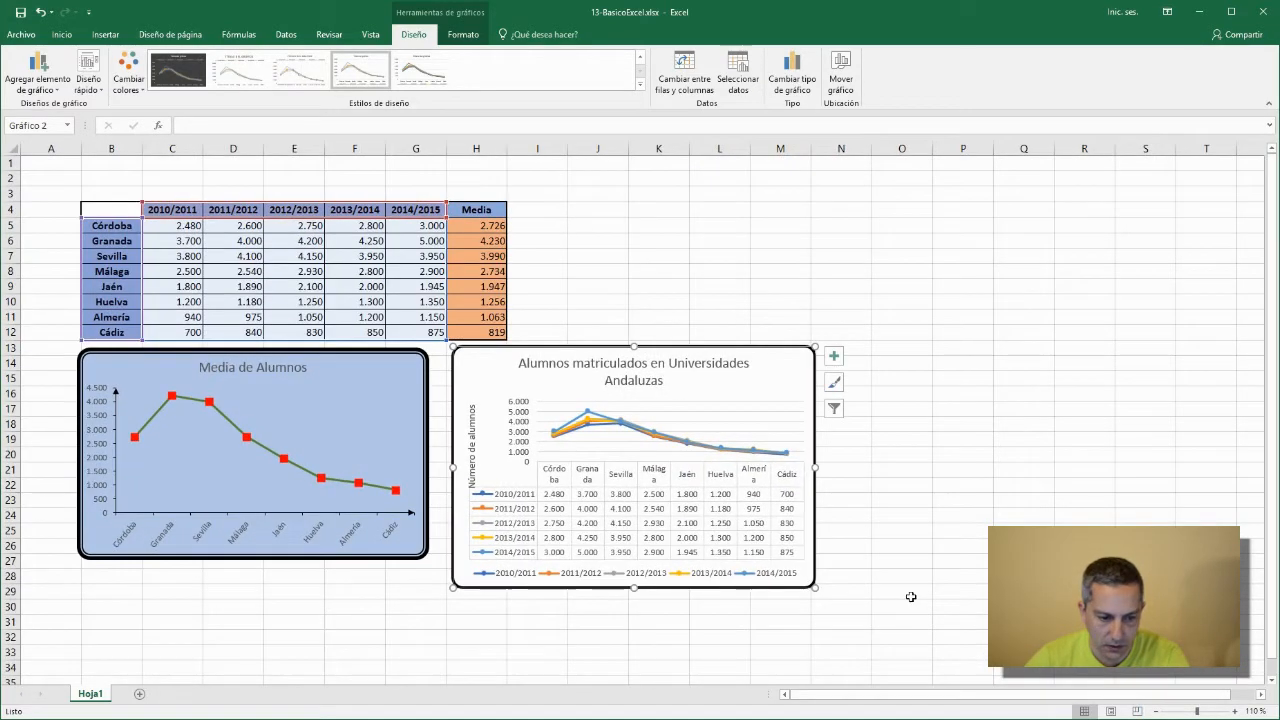
# Enlarge the "Media de Alumnos" chart from its lower corner into column A and down to row 28, then deselect it.
pyautogui.click(363, 563)
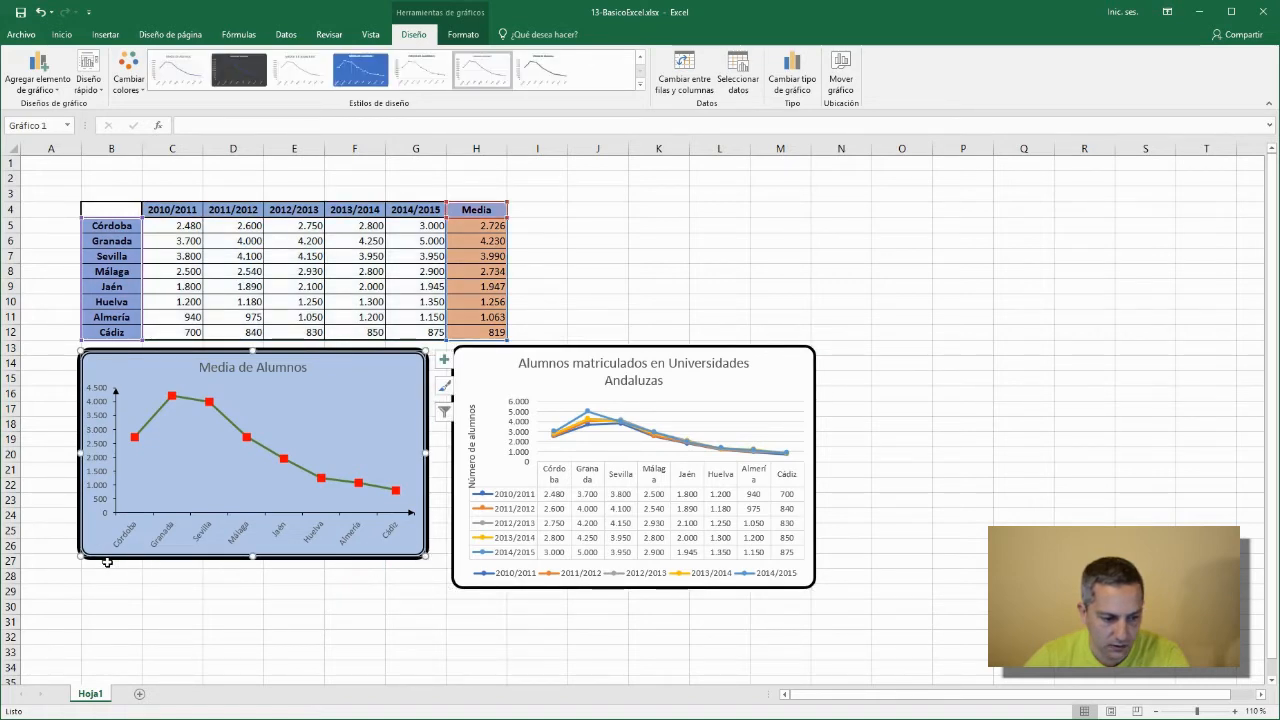
pyautogui.moveTo(80, 559); pyautogui.dragTo(64, 577)
pyautogui.click(806, 288)
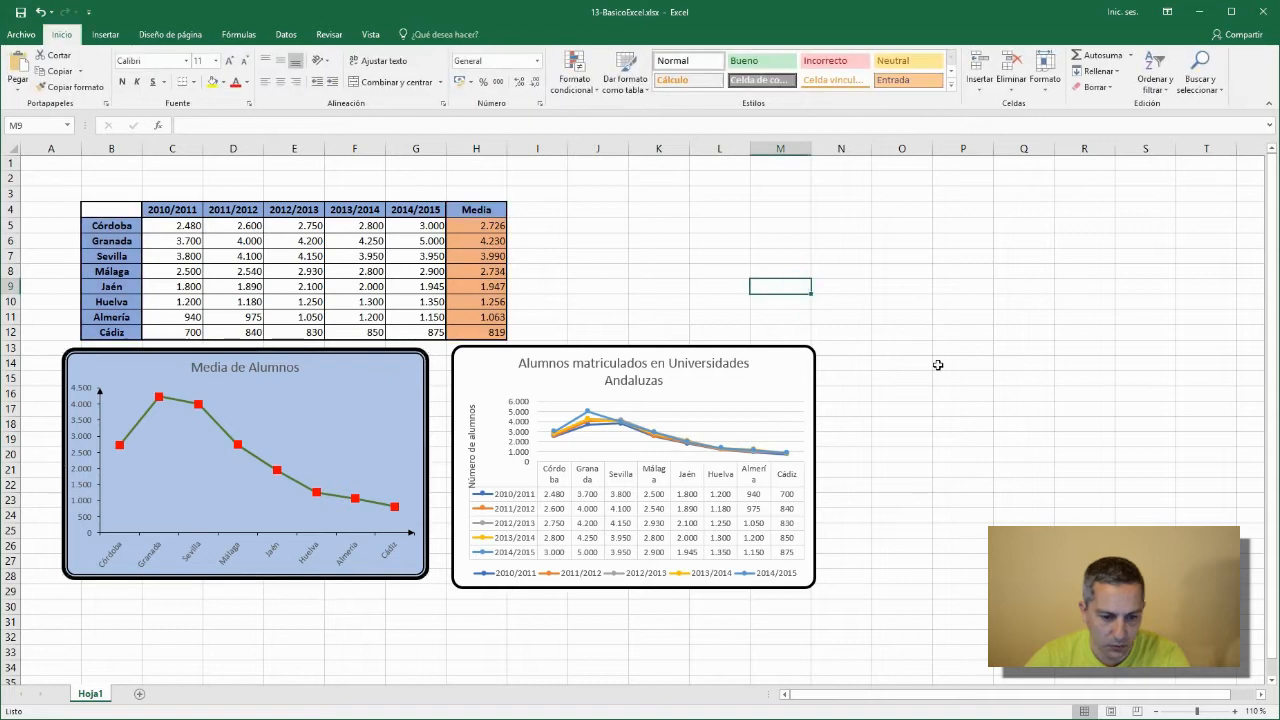